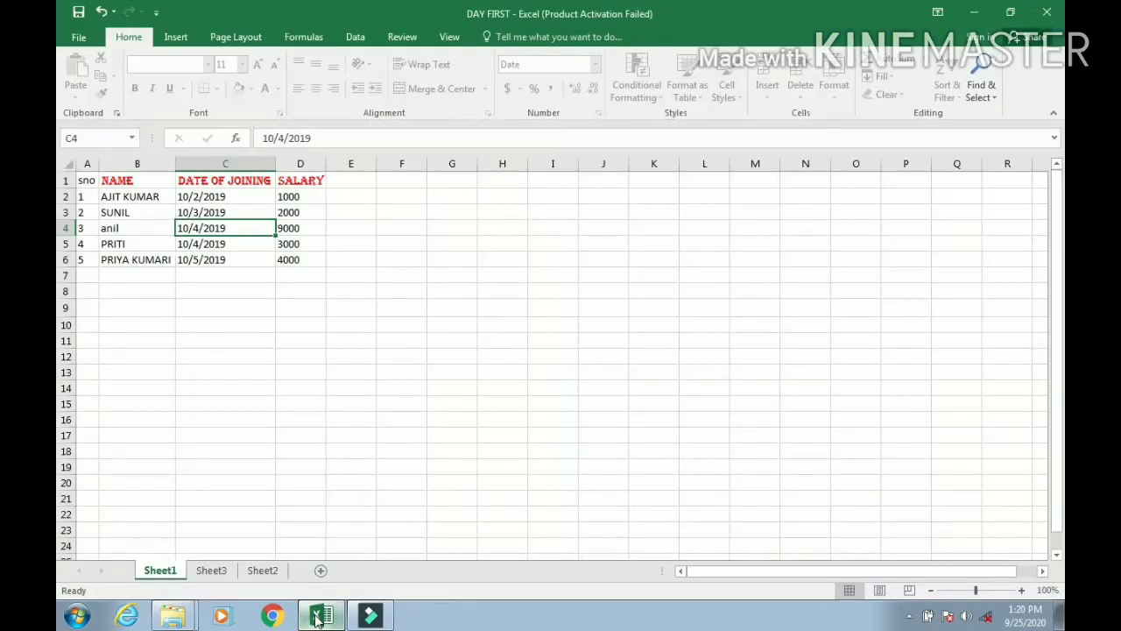
left_click(384, 340)
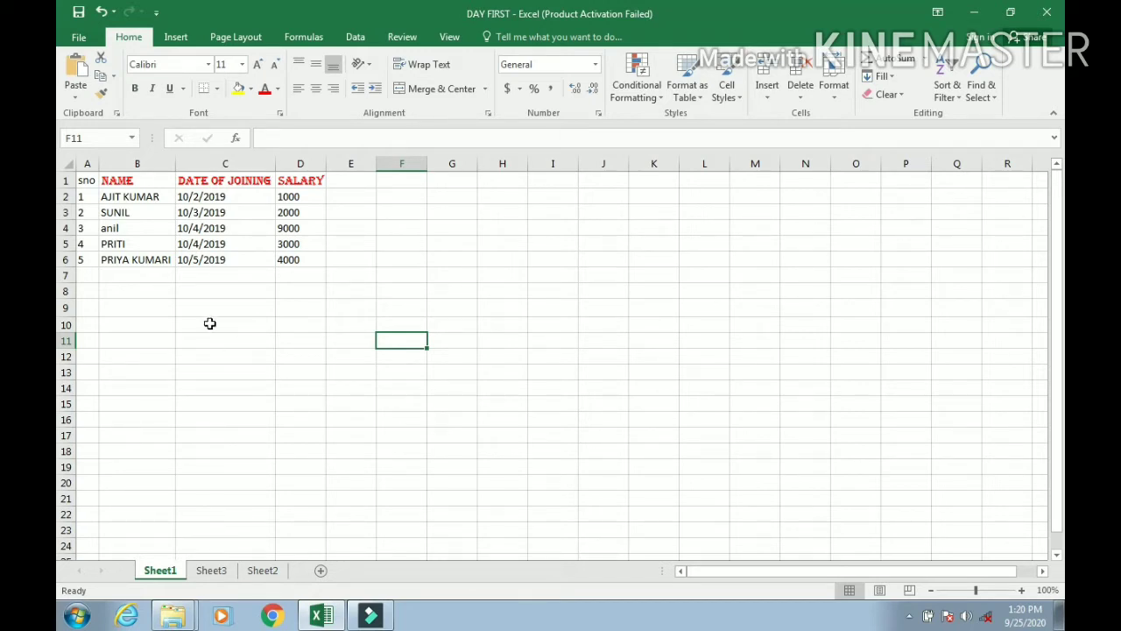
left_click(127, 294)
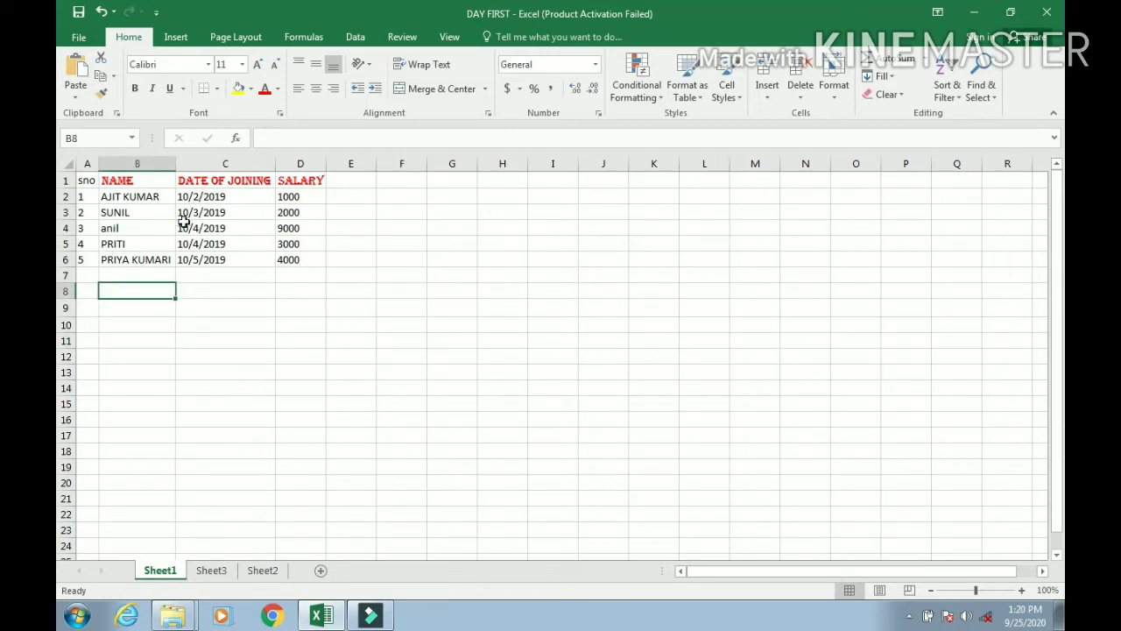
left_click(220, 341)
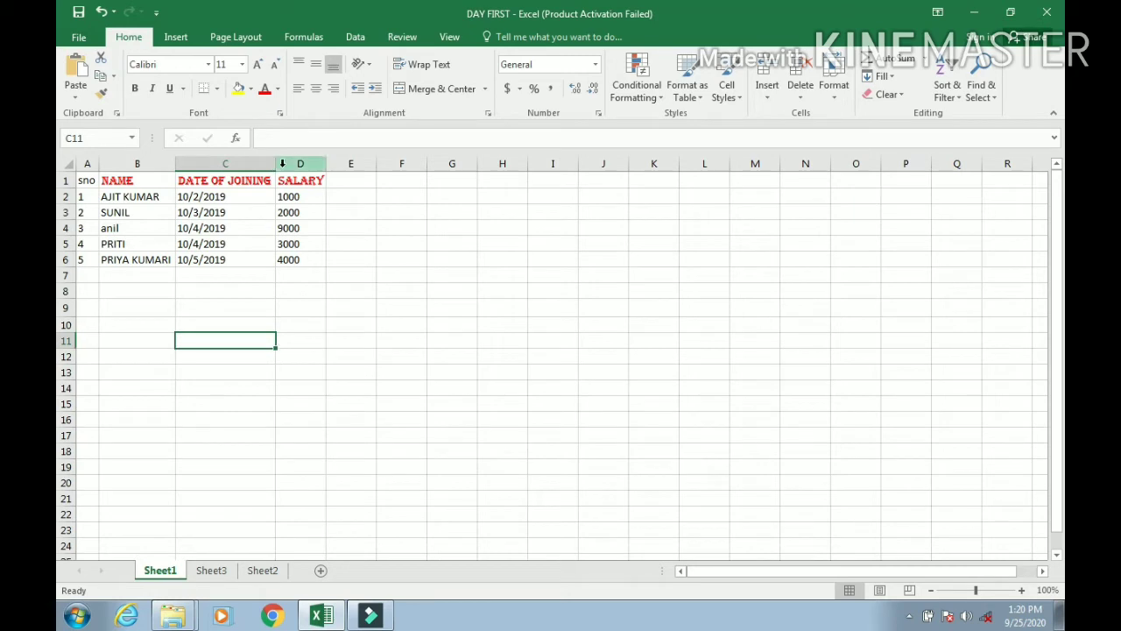
mouse_move(275, 164)
left_mouse_down()
mouse_move(211, 173)
mouse_move(275, 167)
left_mouse_up()
left_click(307, 258)
left_click(309, 322)
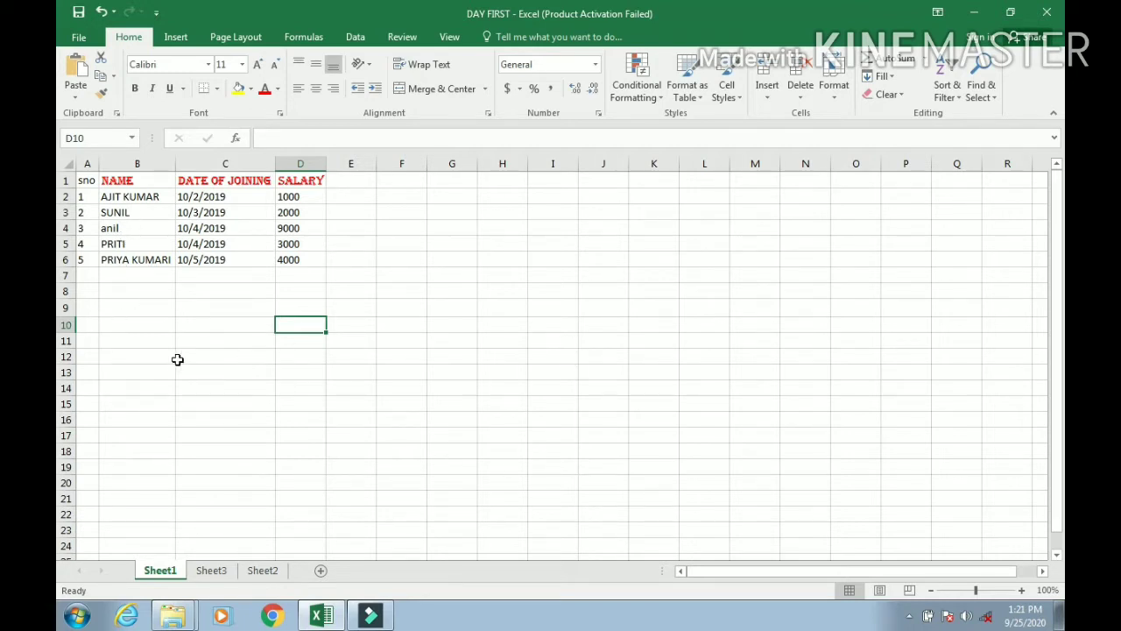
left_click(112, 230)
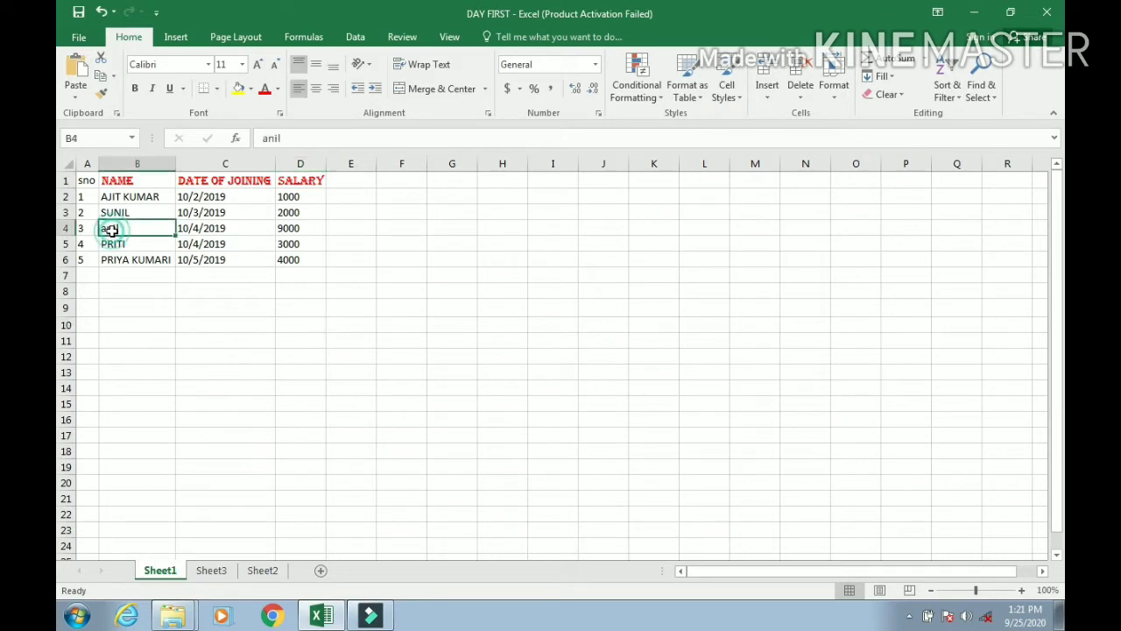
left_click(132, 277)
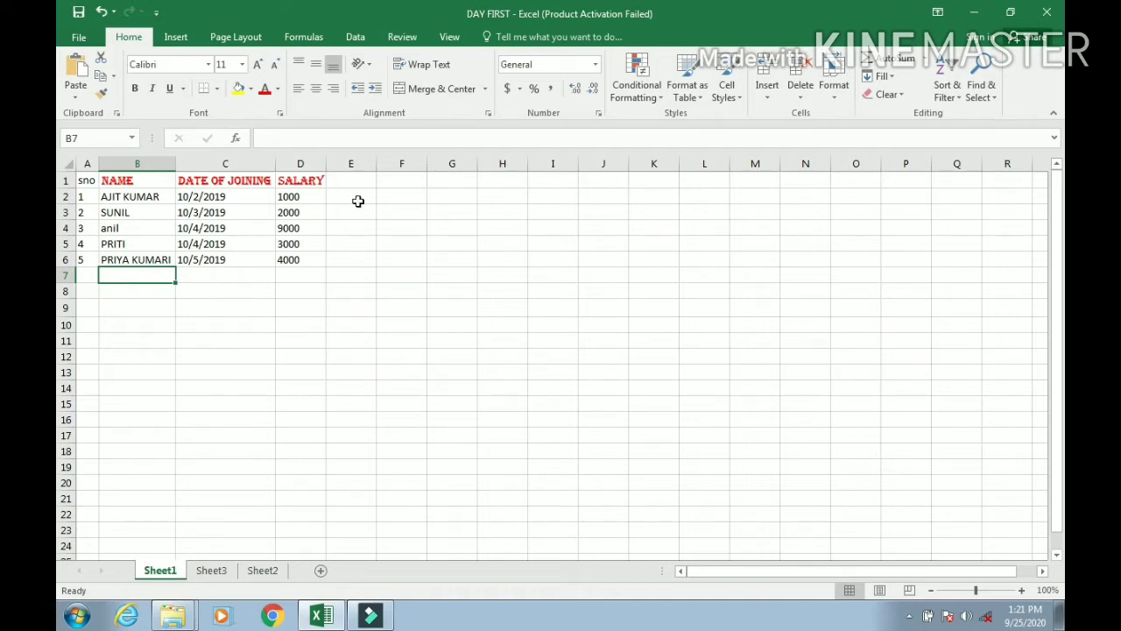
left_click(132, 229)
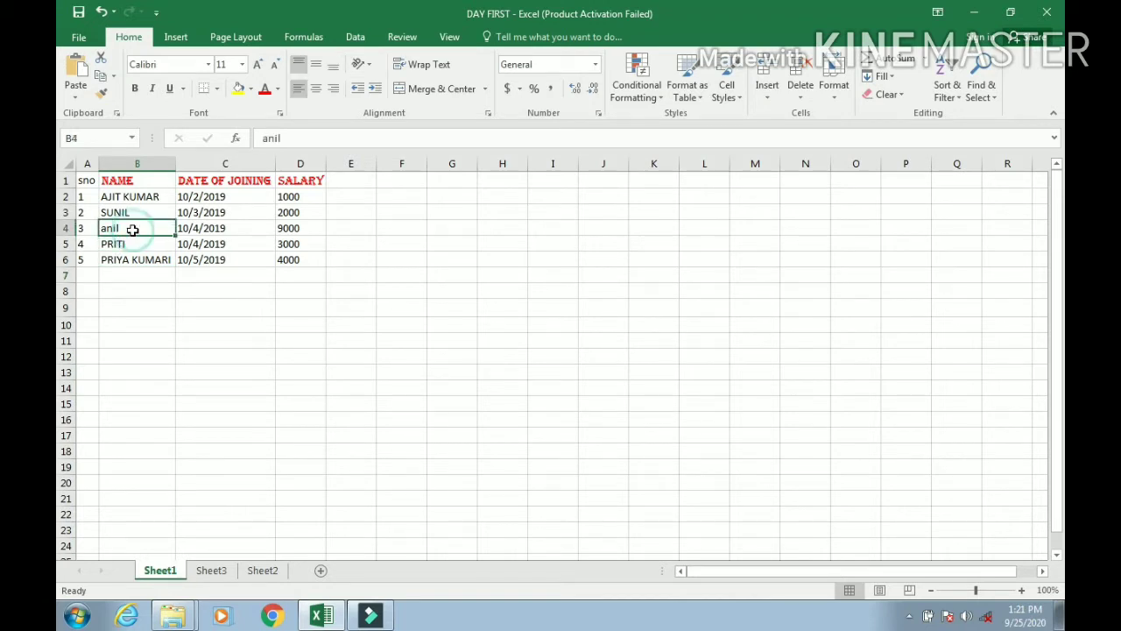
left_click(116, 291)
- Insert an entire blank row at row 4, above the third employee record
left_click(115, 229)
right_click(142, 230)
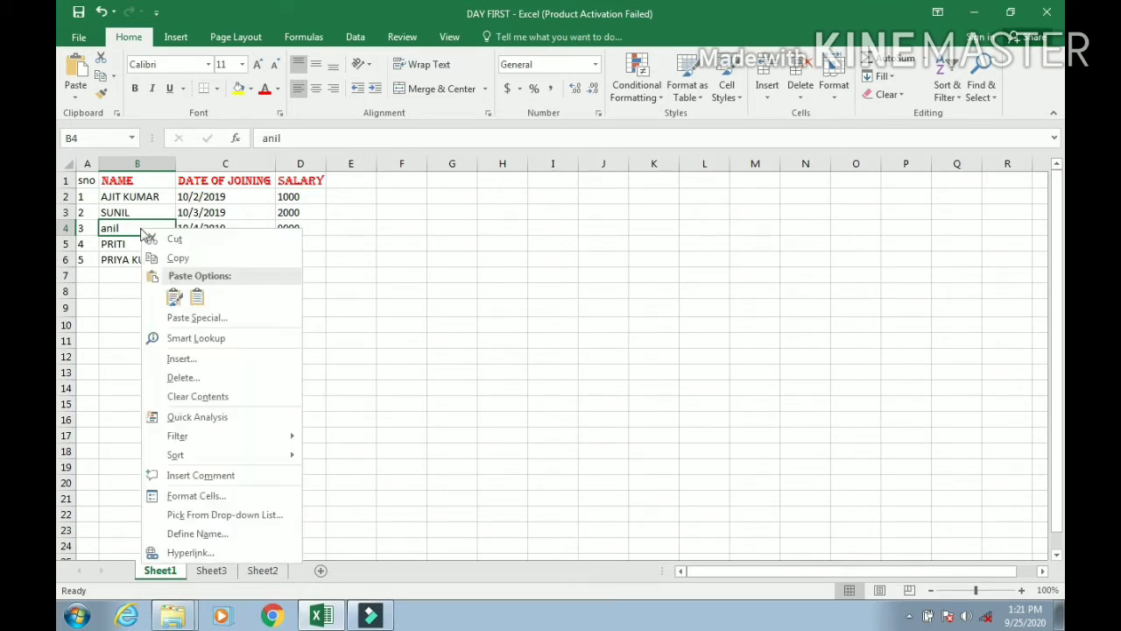
key("Escape")
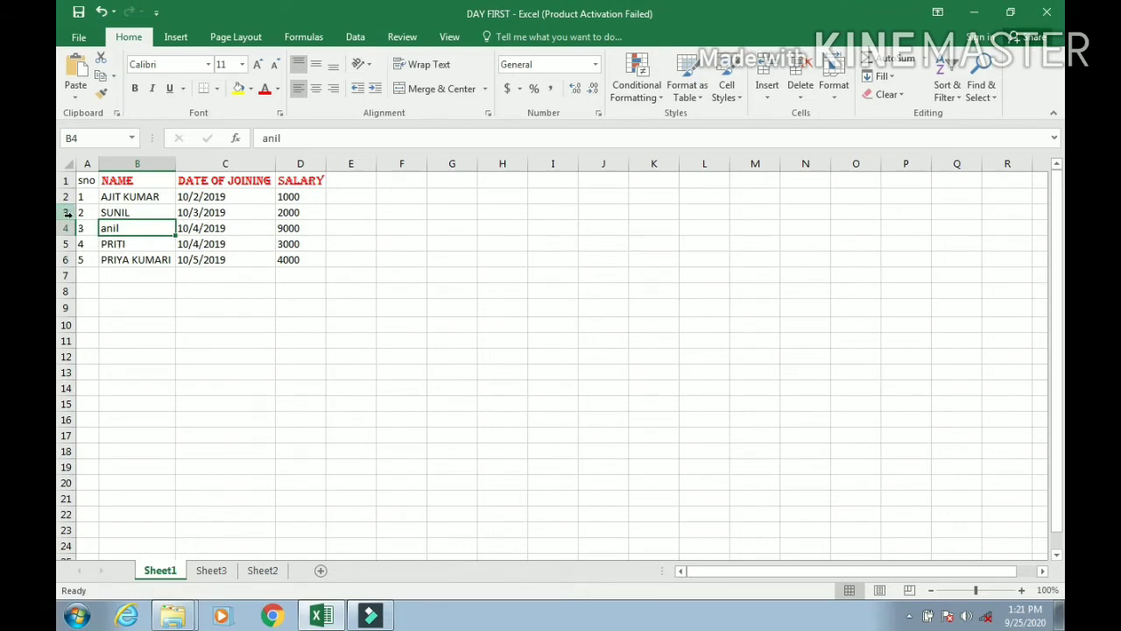
right_click(128, 231)
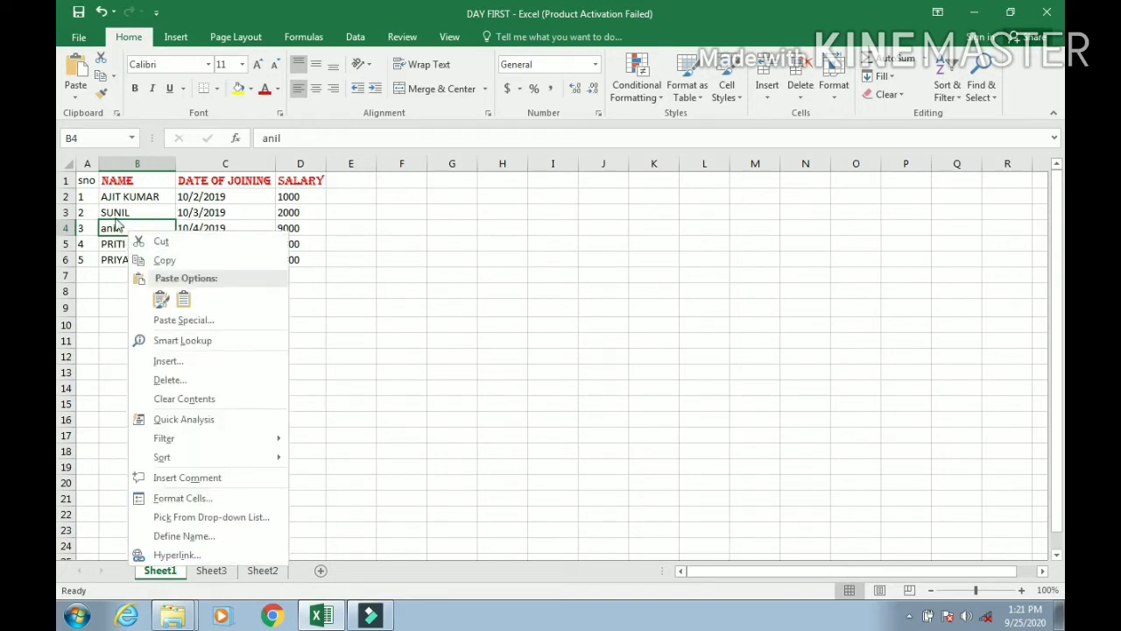
left_click(174, 365)
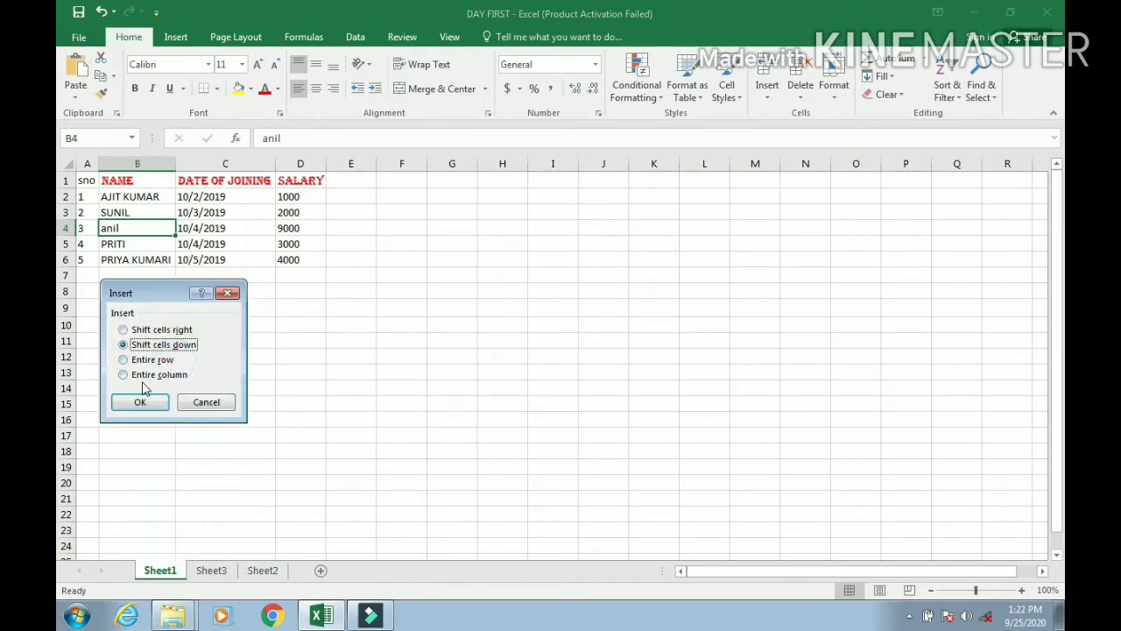
left_click(124, 359)
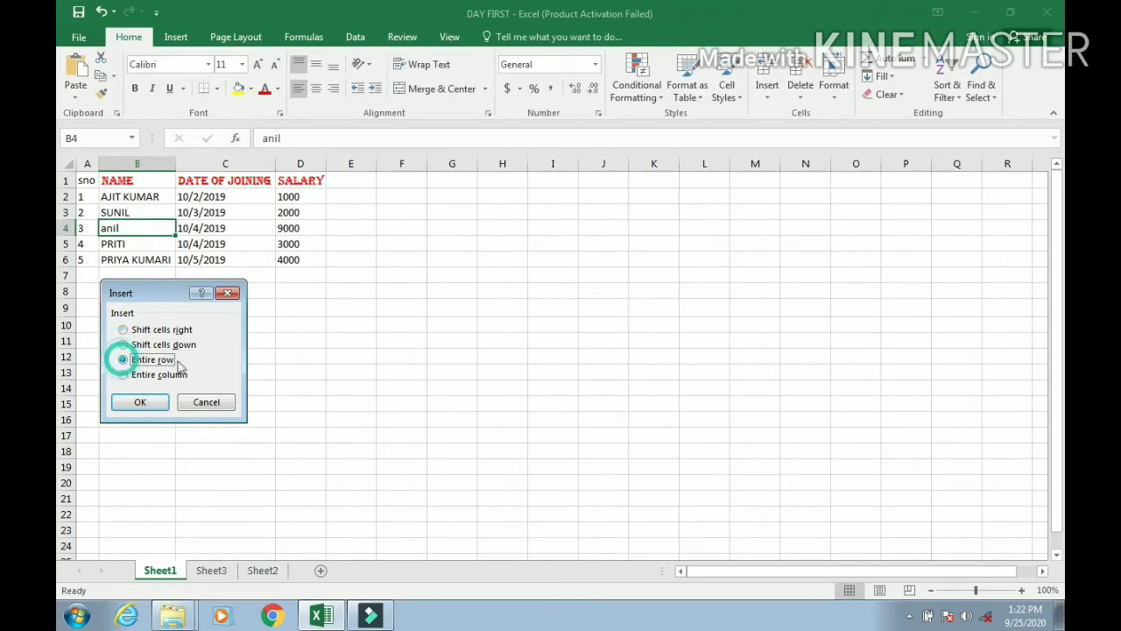
left_click(139, 405)
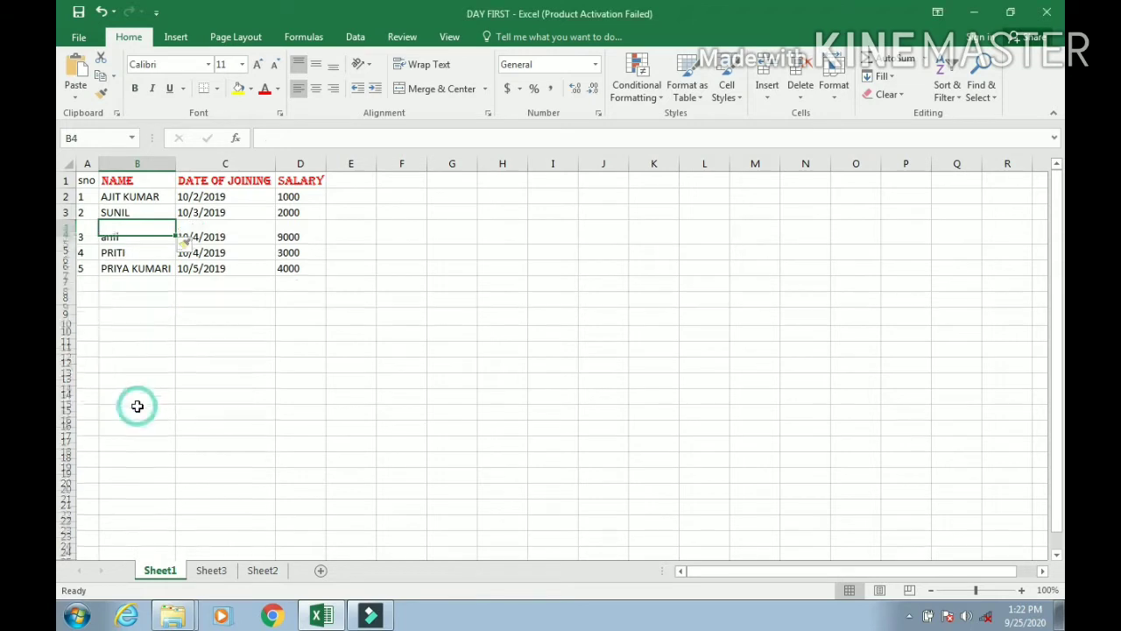
left_click(158, 371)
- Enter serial number 3 and the new employee's name in the blank row 4
left_click(89, 231)
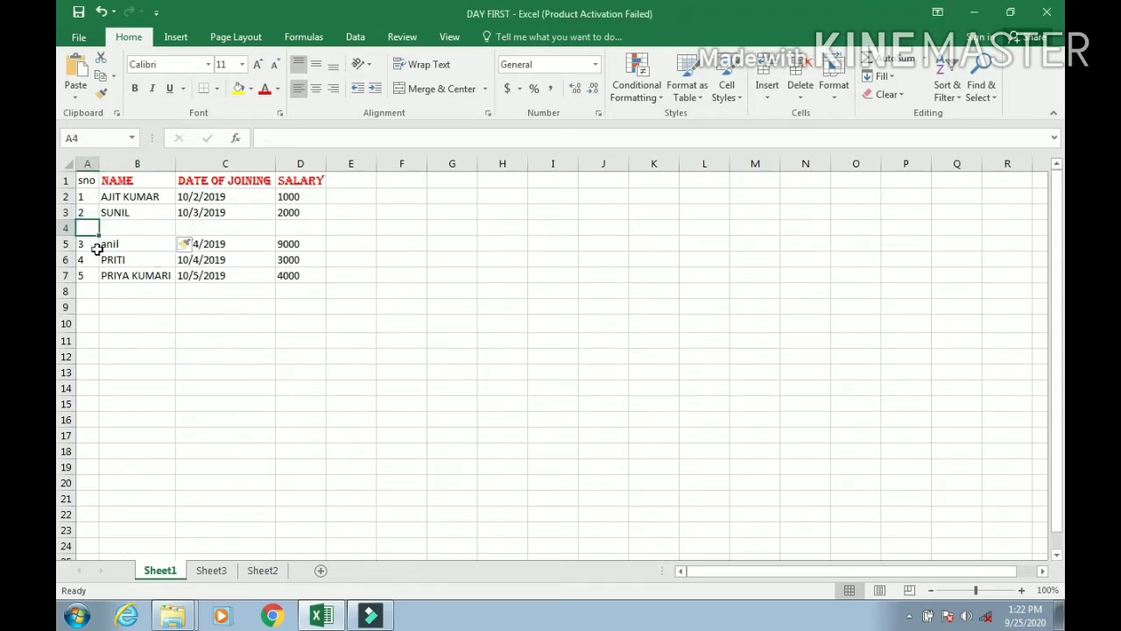
type("3")
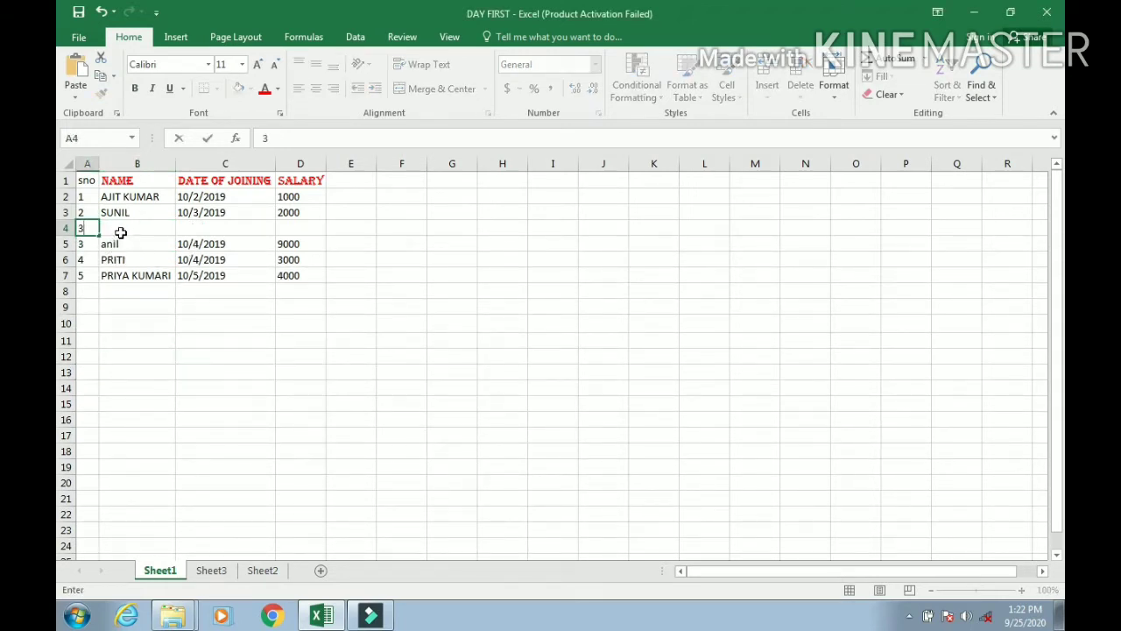
left_click(121, 230)
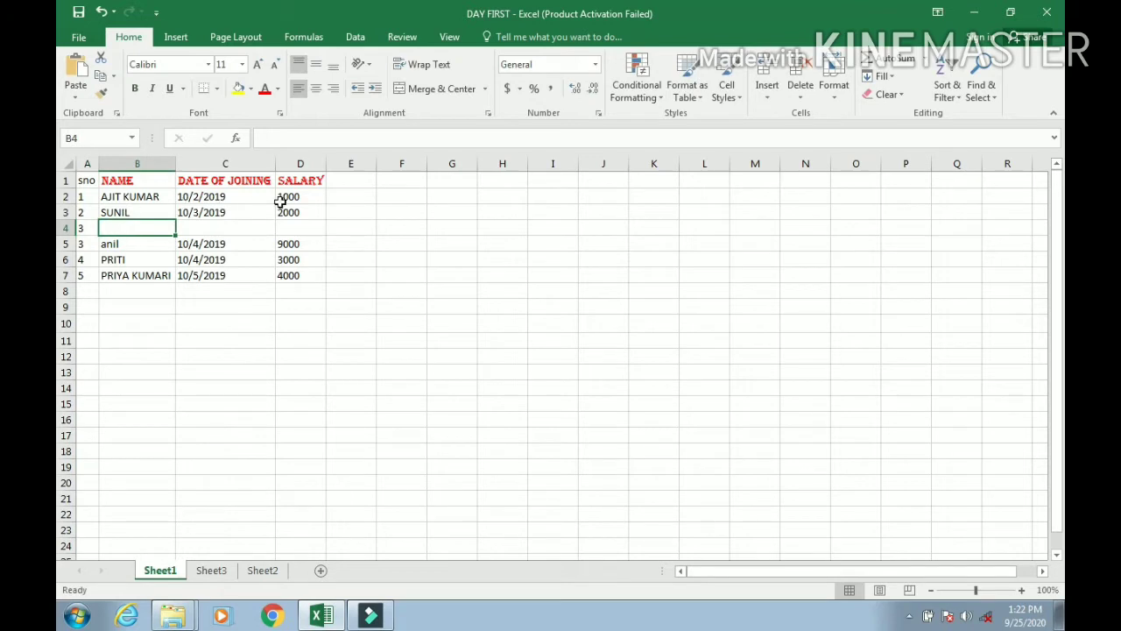
type("amit")
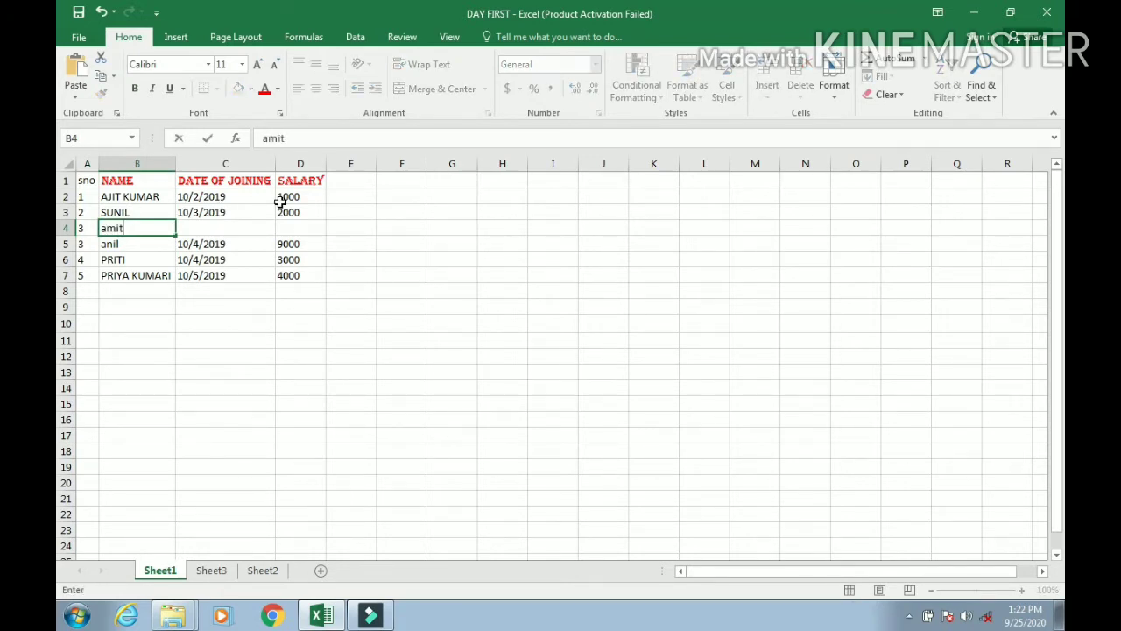
- Fill in row 4's date of joining as 10-09-2019 and its salary as 10000
left_click(243, 228)
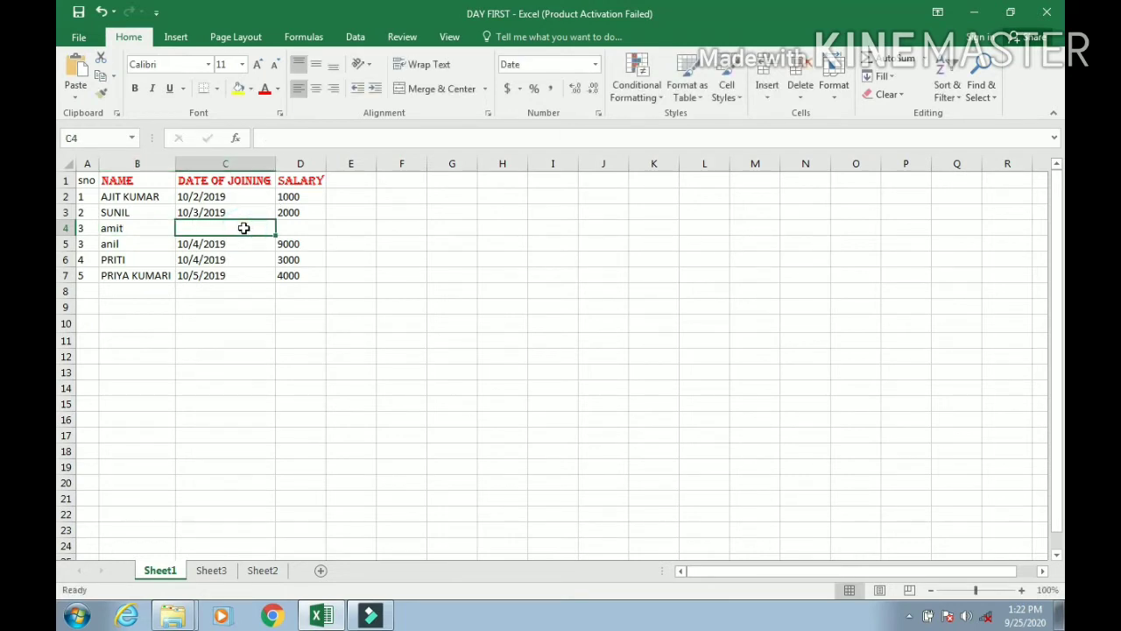
type("10-09-2")
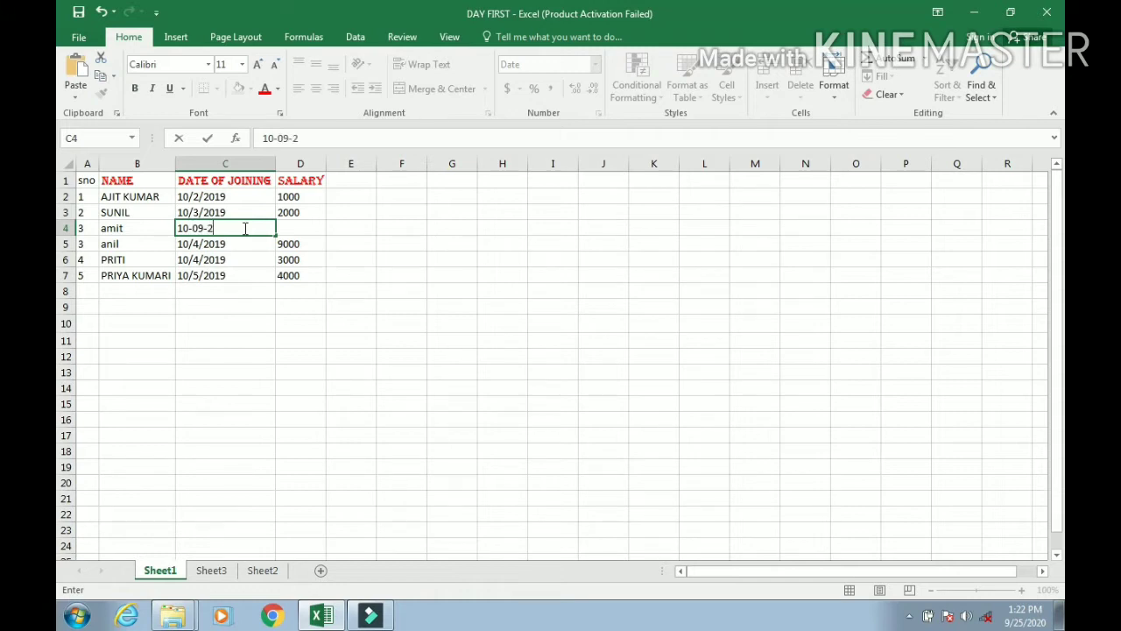
type("019")
key("Return")
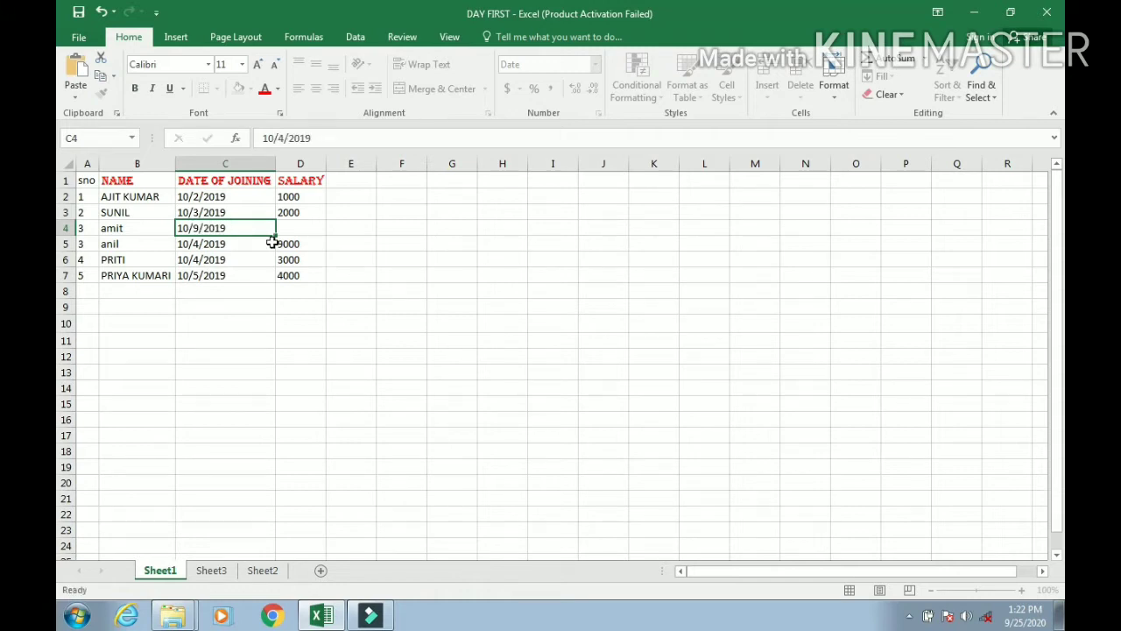
left_click(300, 233)
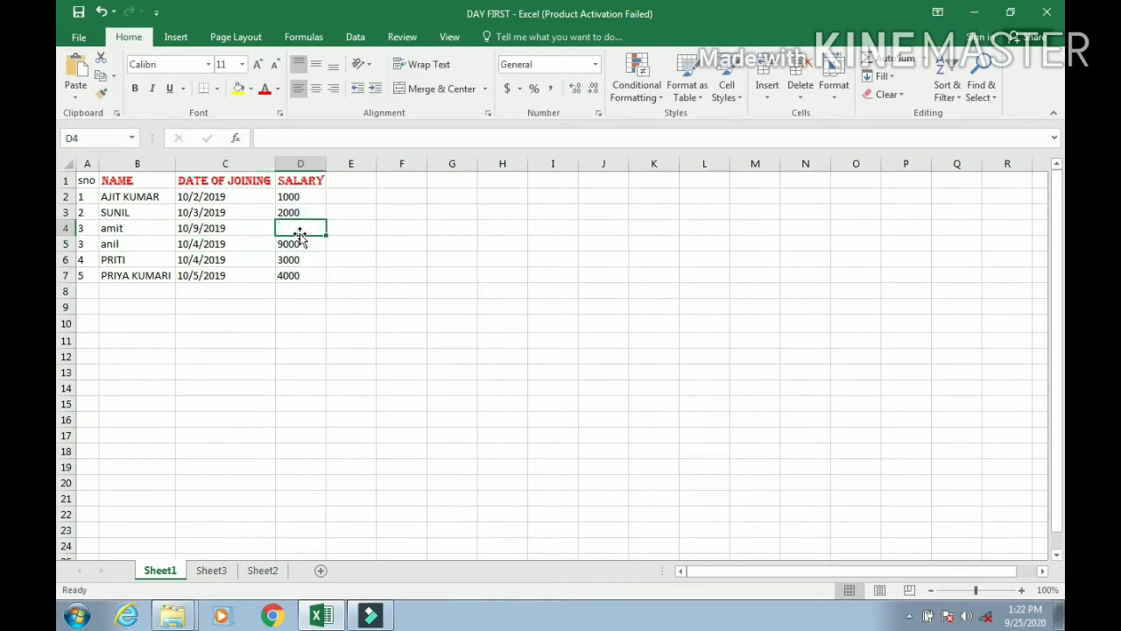
type("10000")
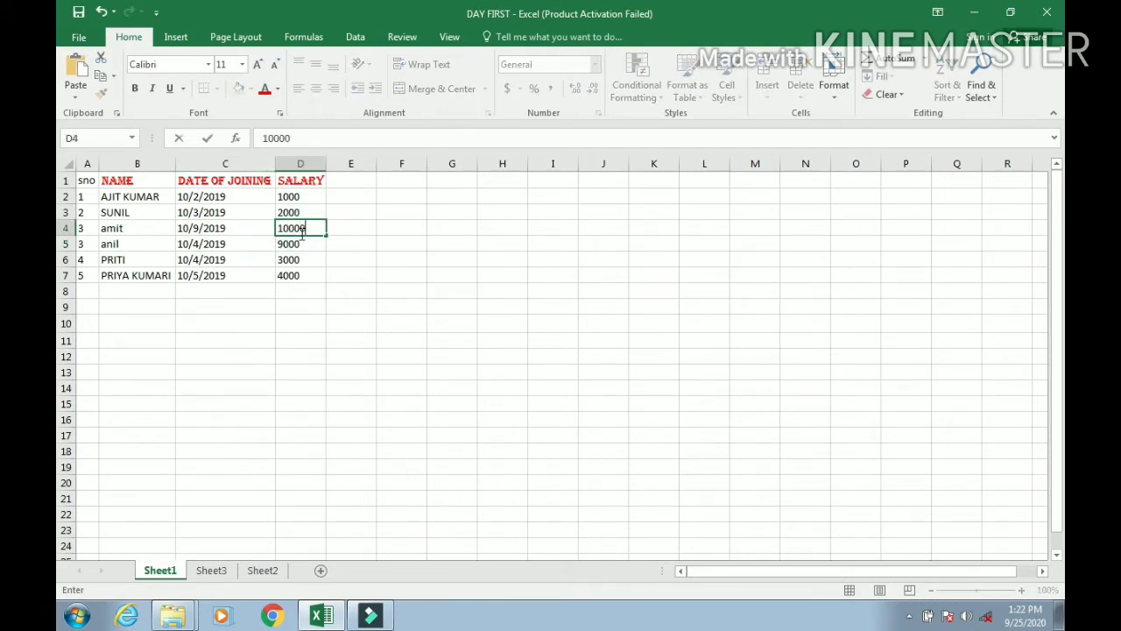
key("Return")
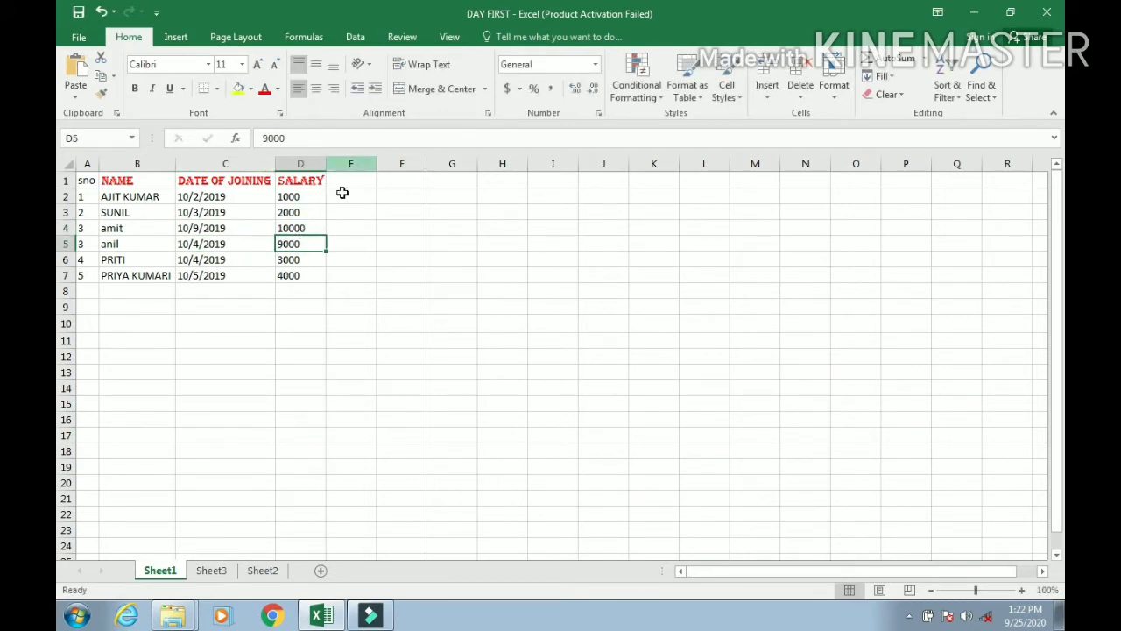
left_click(333, 275)
left_click(229, 320)
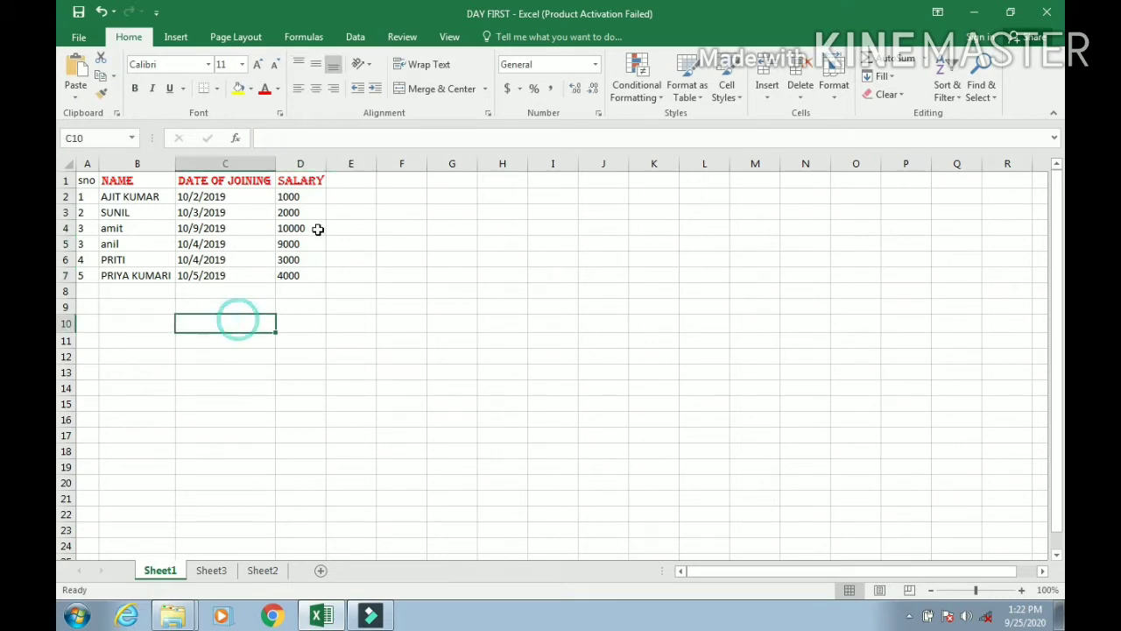
left_click(317, 232)
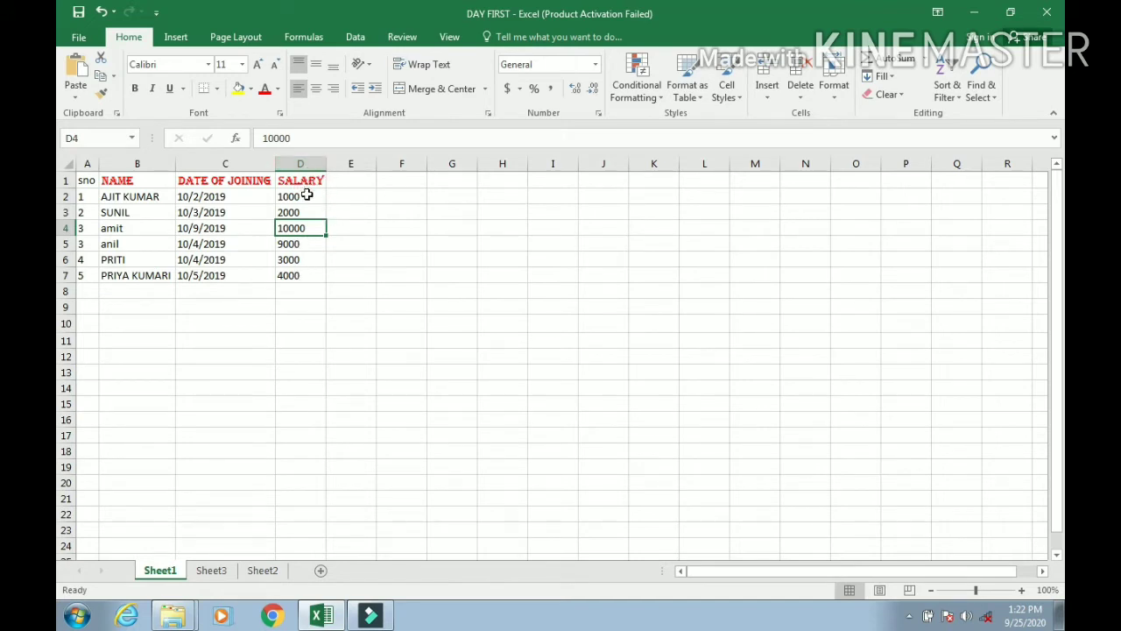
left_click(230, 212)
right_click(226, 212)
left_click(206, 212)
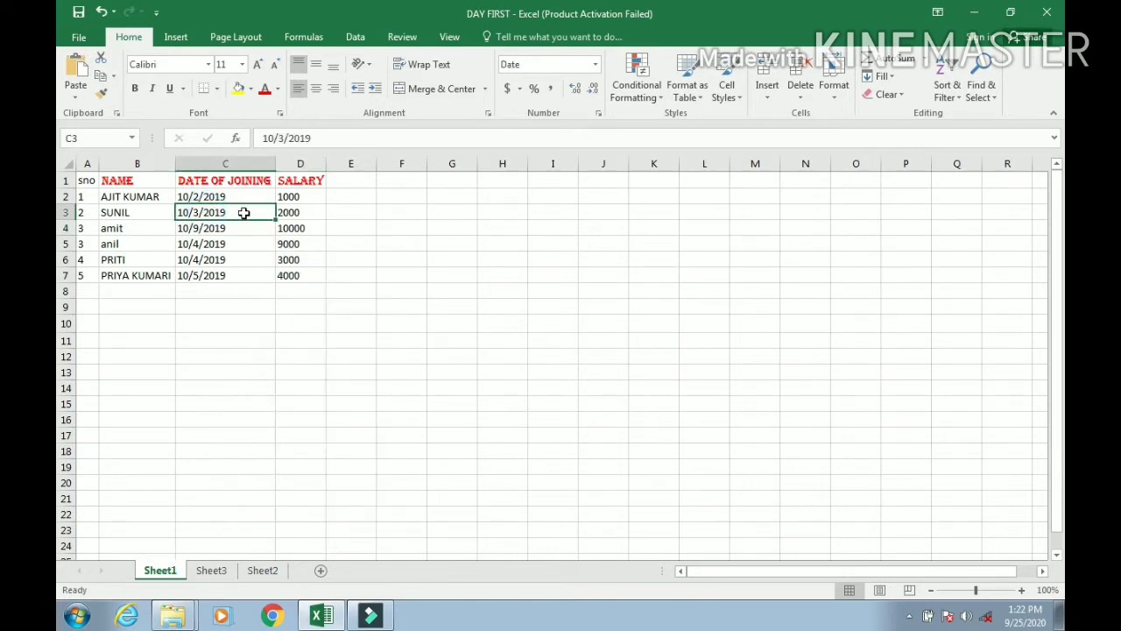
- Insert an entire blank column between the DATE OF JOINING and SALARY columns
left_click(293, 213)
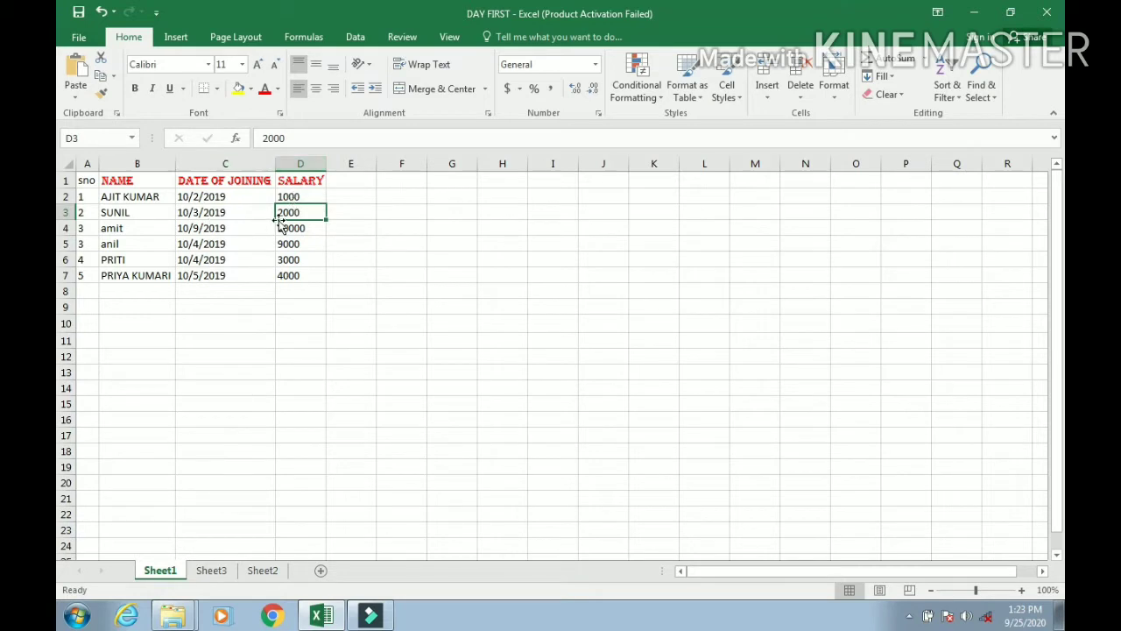
right_click(289, 213)
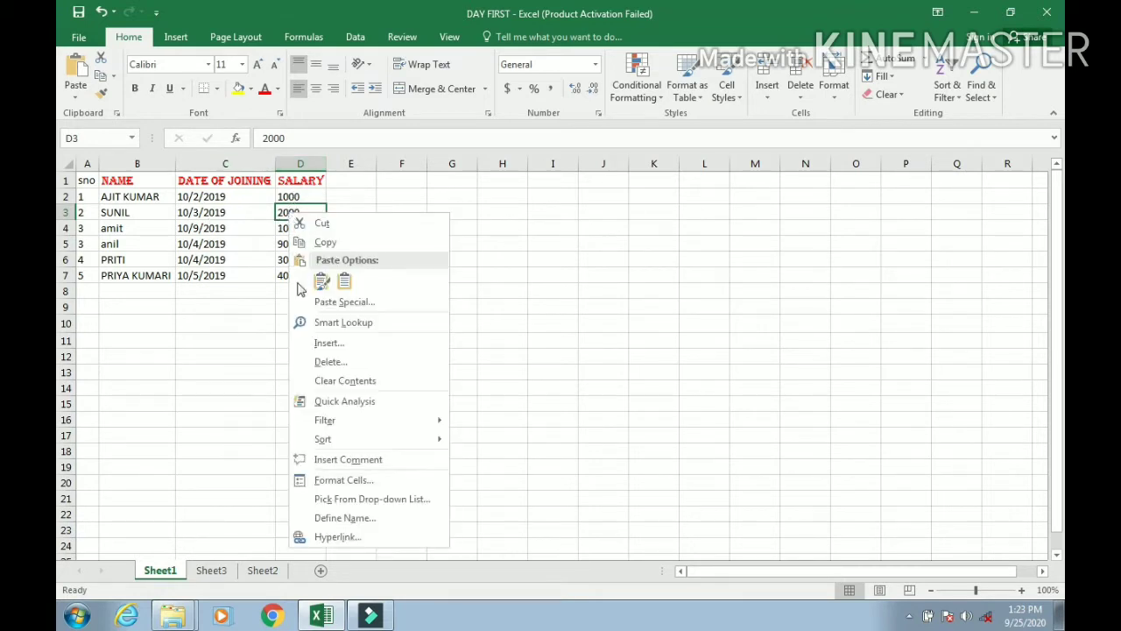
left_click(322, 342)
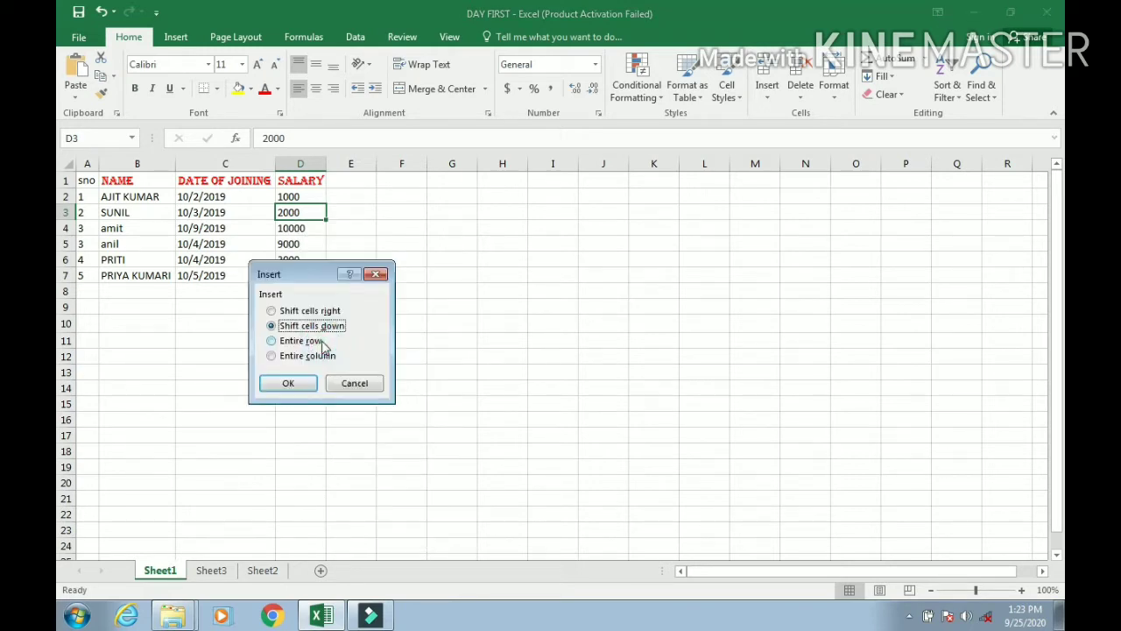
left_click(273, 357)
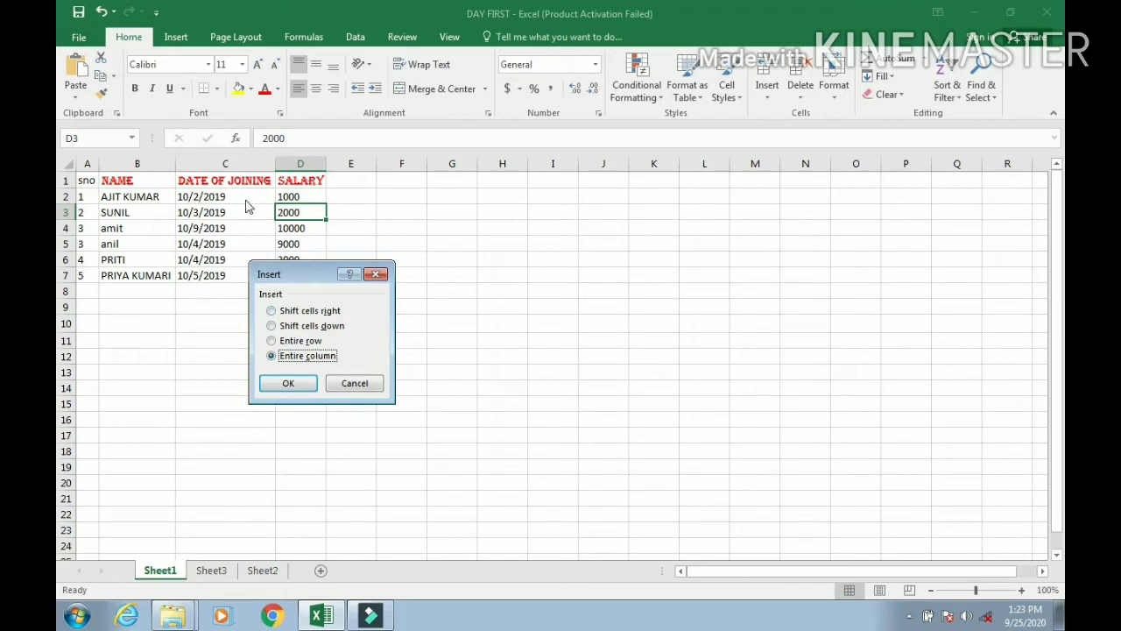
left_click(289, 384)
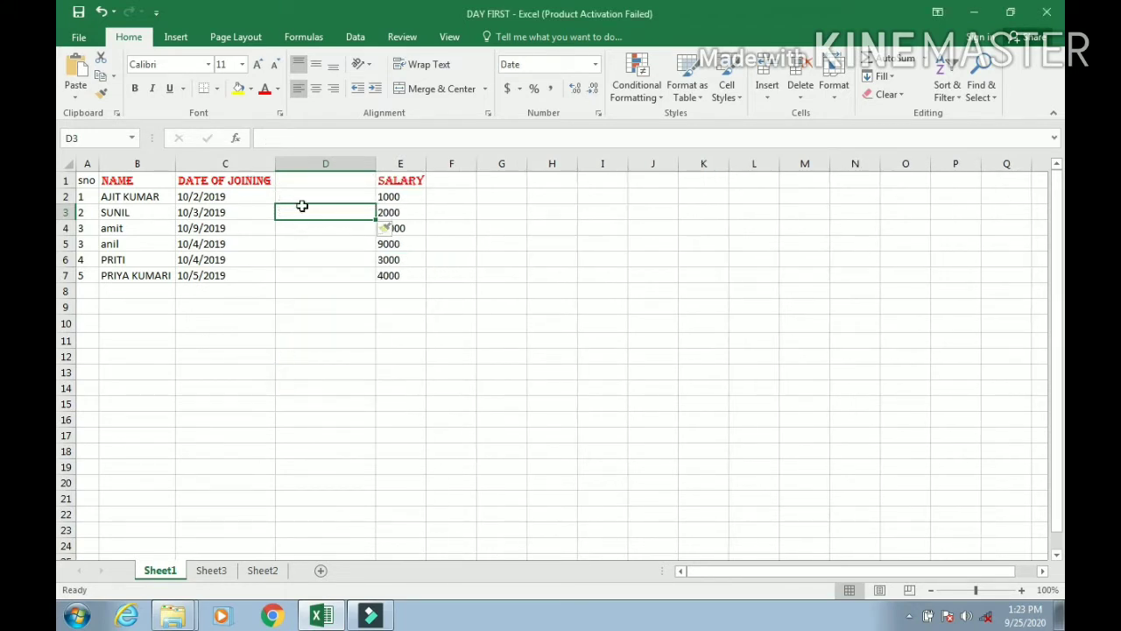
- Delete the blank column D between DATE OF JOINING and SALARY
left_click(315, 180)
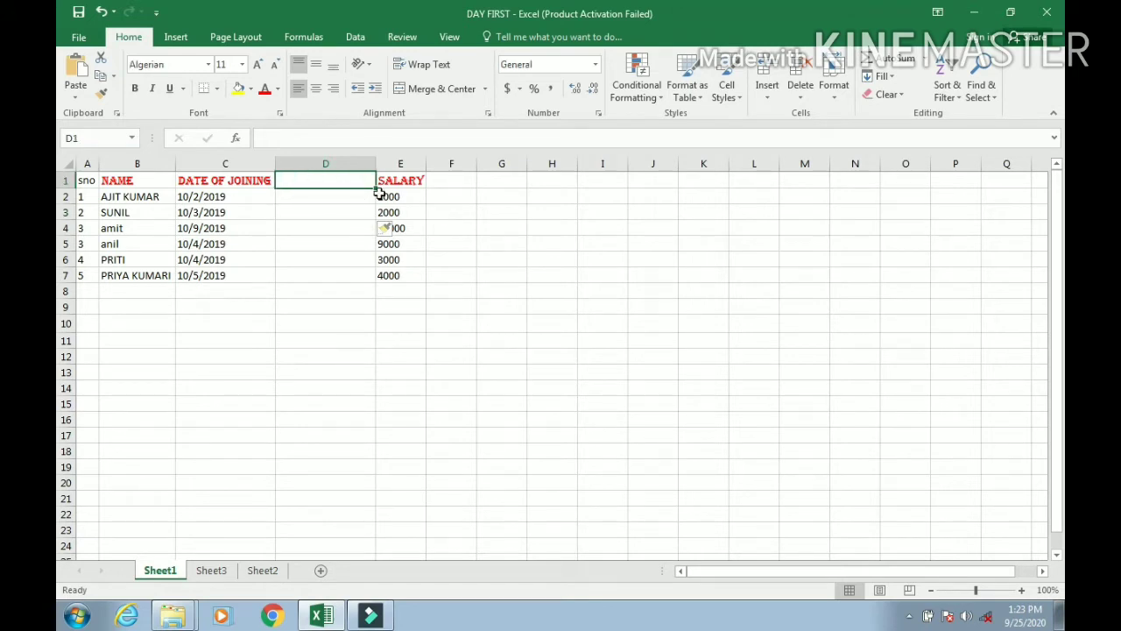
right_click(318, 203)
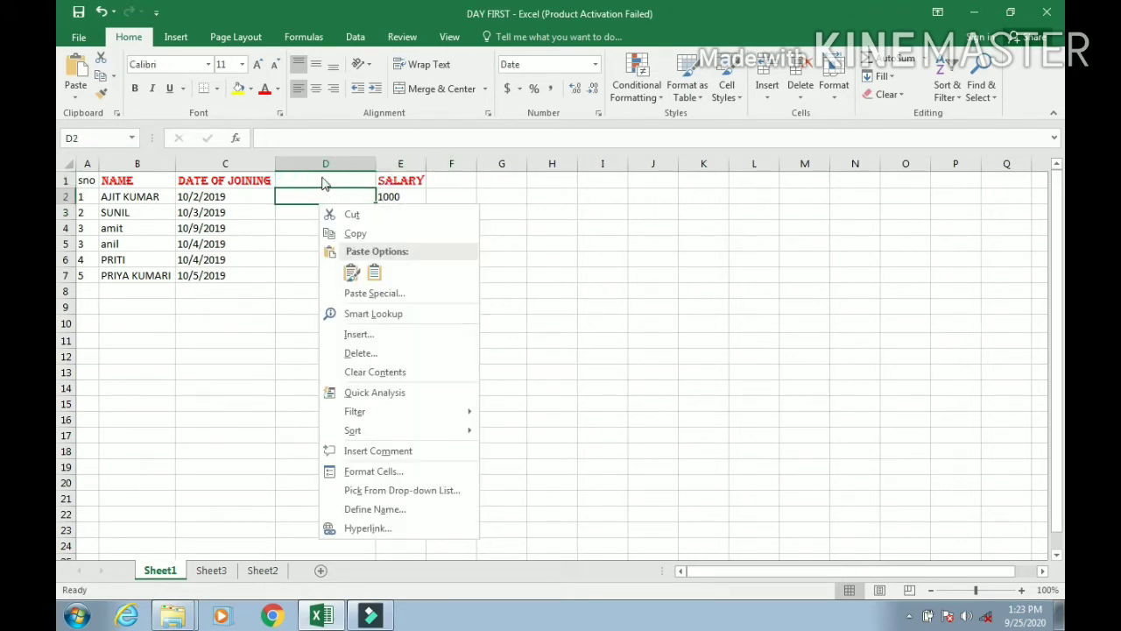
left_click(299, 164)
left_click(300, 165)
right_click(298, 166)
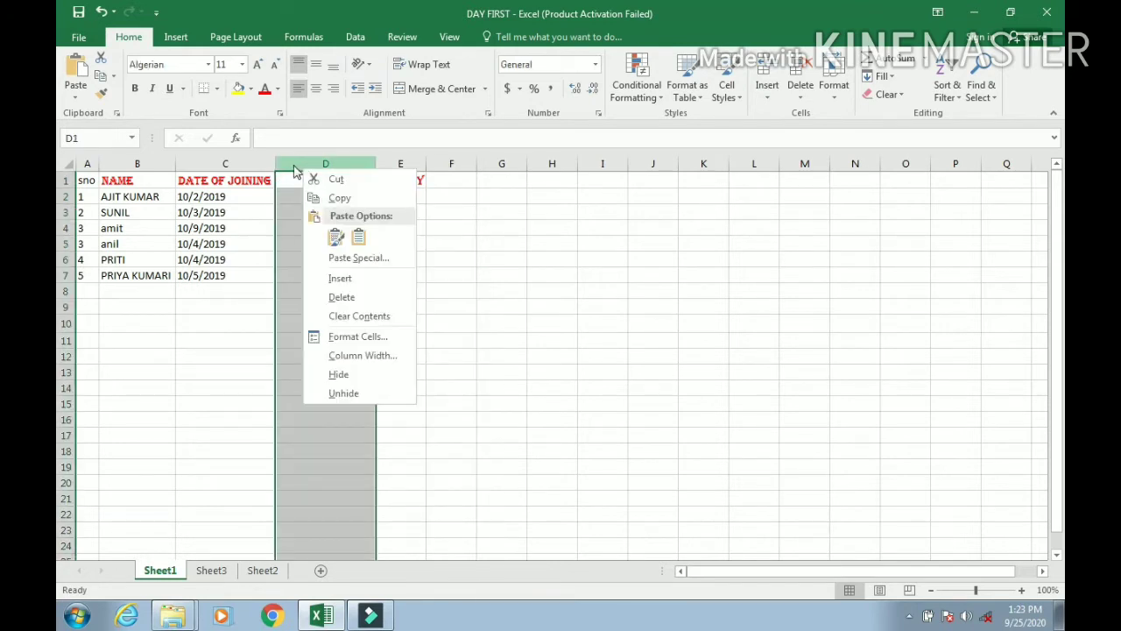
left_click(351, 298)
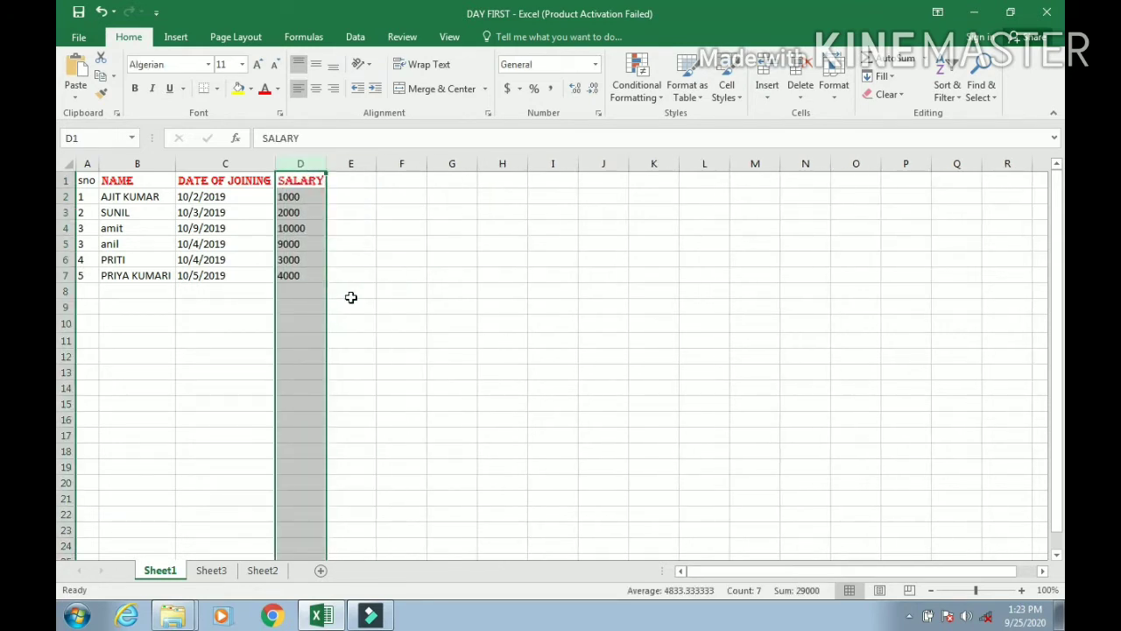
- Delete the entire row 5, the employee record with the 9000 salary
left_click(248, 384)
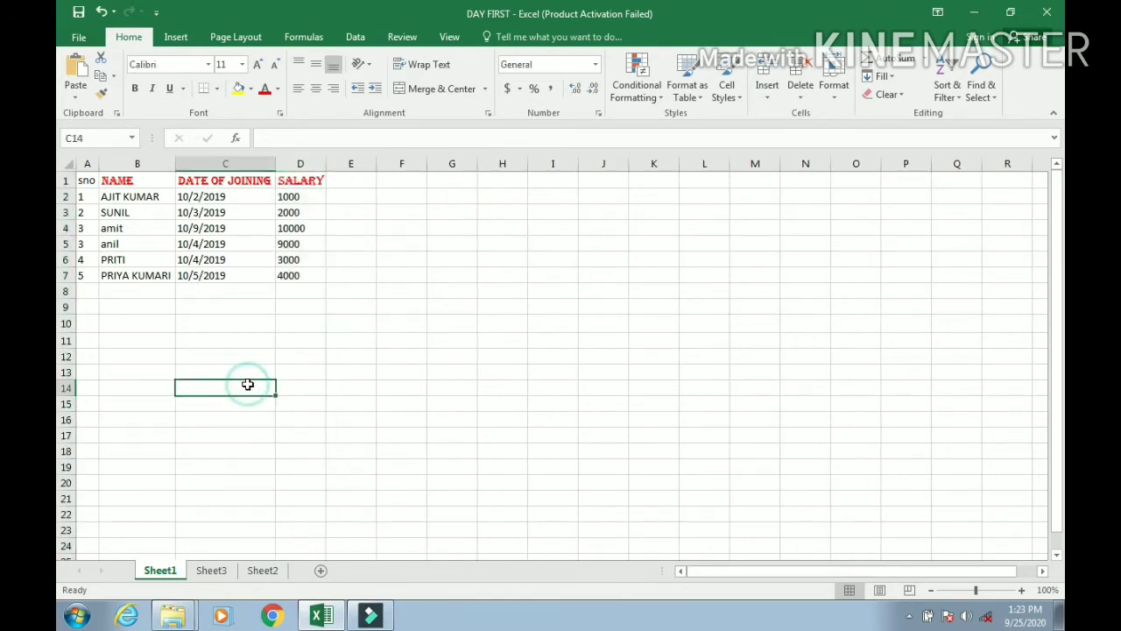
right_click(67, 243)
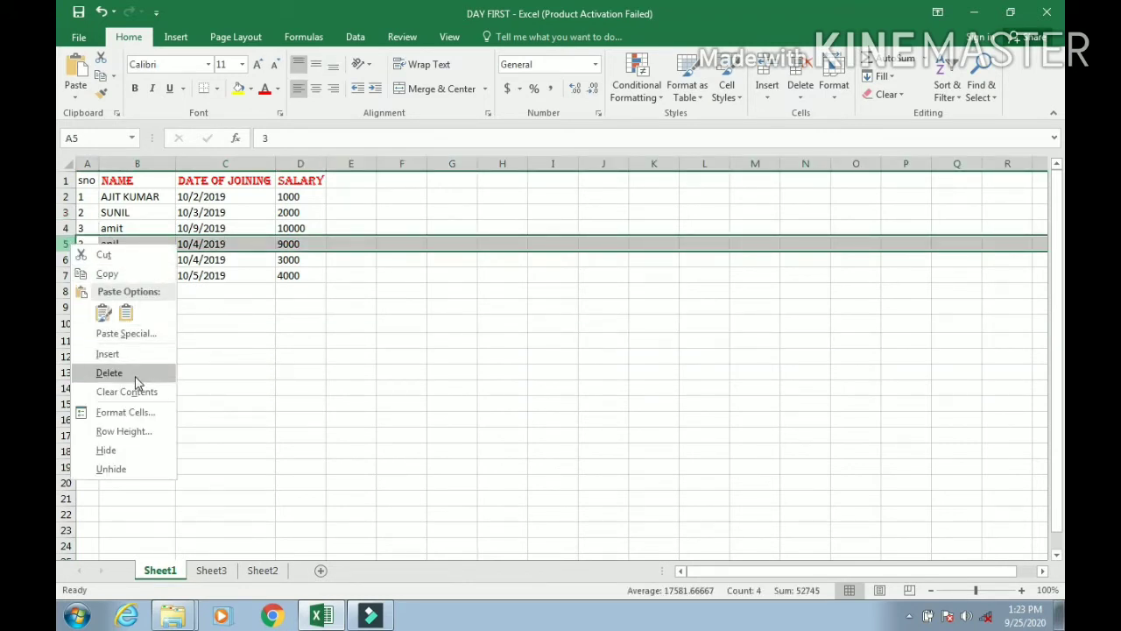
left_click(187, 323)
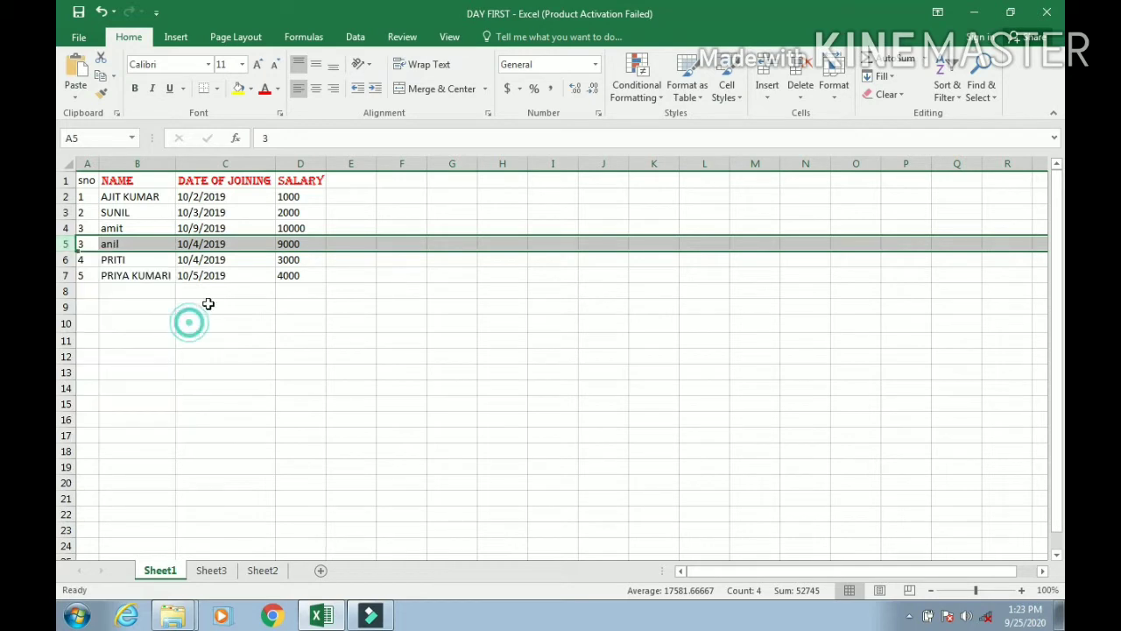
right_click(153, 250)
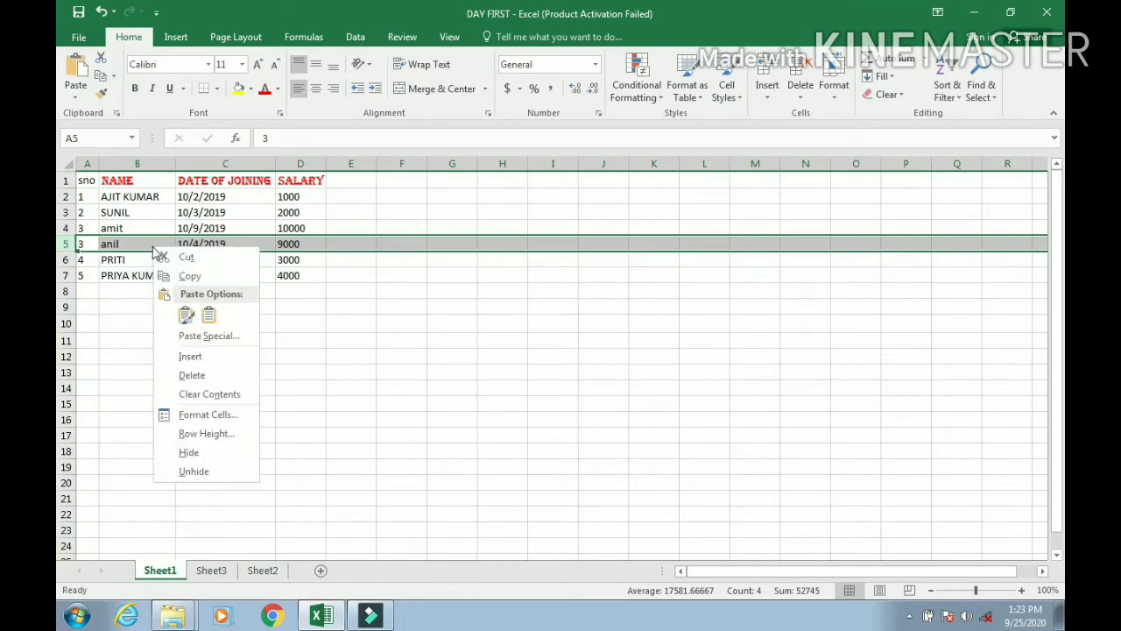
left_click(195, 375)
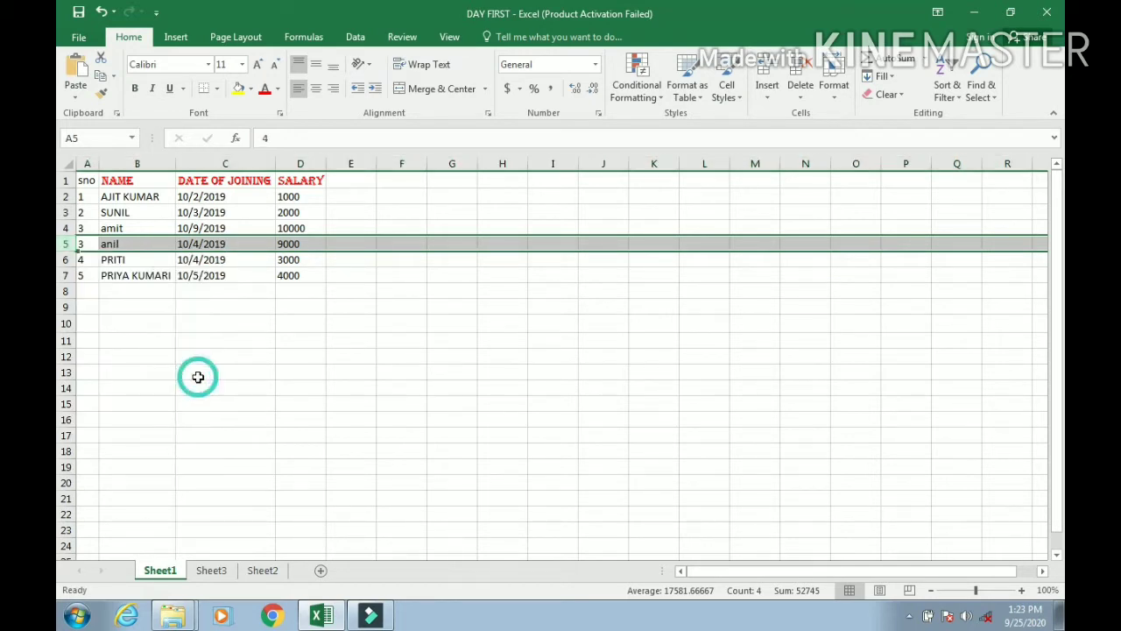
left_click(226, 336)
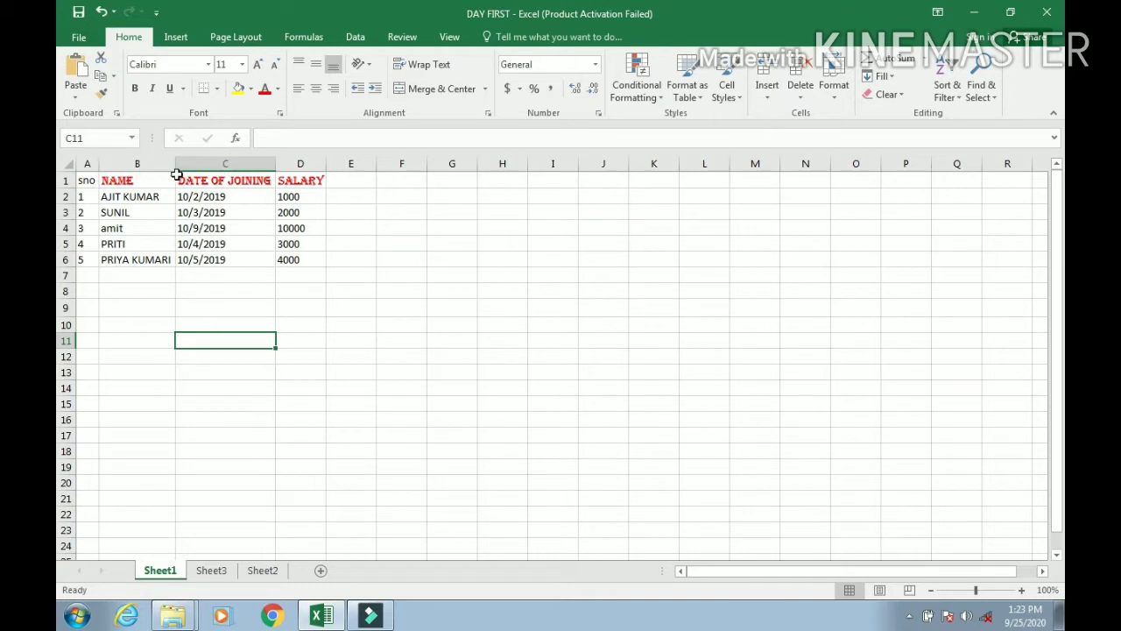
- Widen the NAME column, then narrow it to just fit its longest entry
left_click_drag(176, 164, 208, 165)
left_click_drag(197, 171, 173, 170)
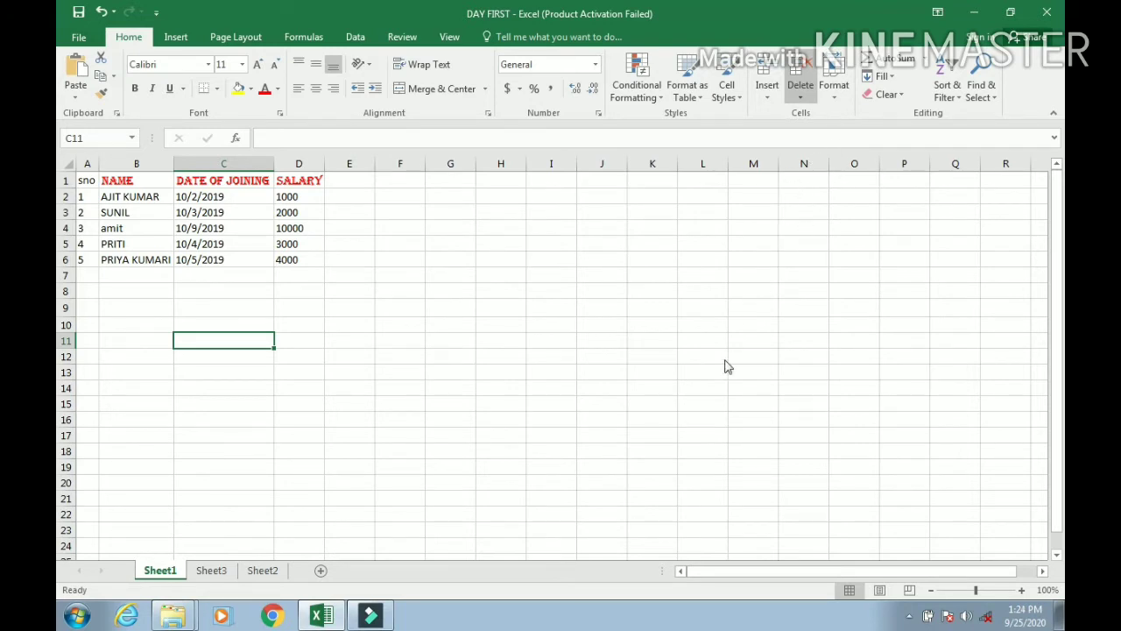
- On Sheet2, enter the sample texts fdh in C5, rerer in G17 and wee in D12
left_click(271, 574)
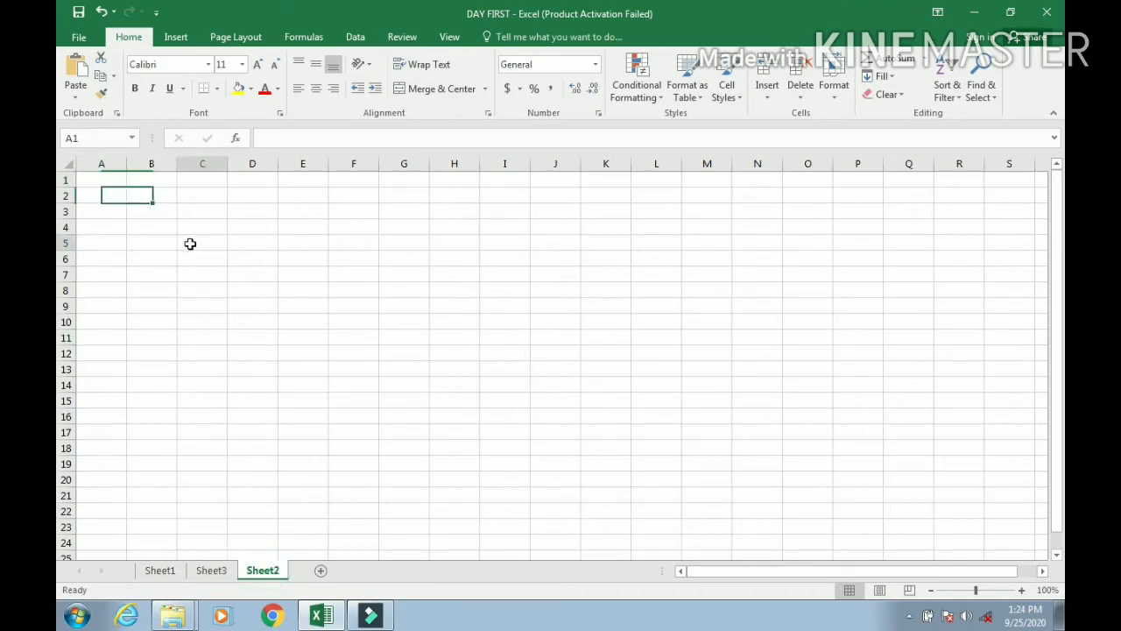
left_click(207, 240)
type("fdh")
left_click(399, 432)
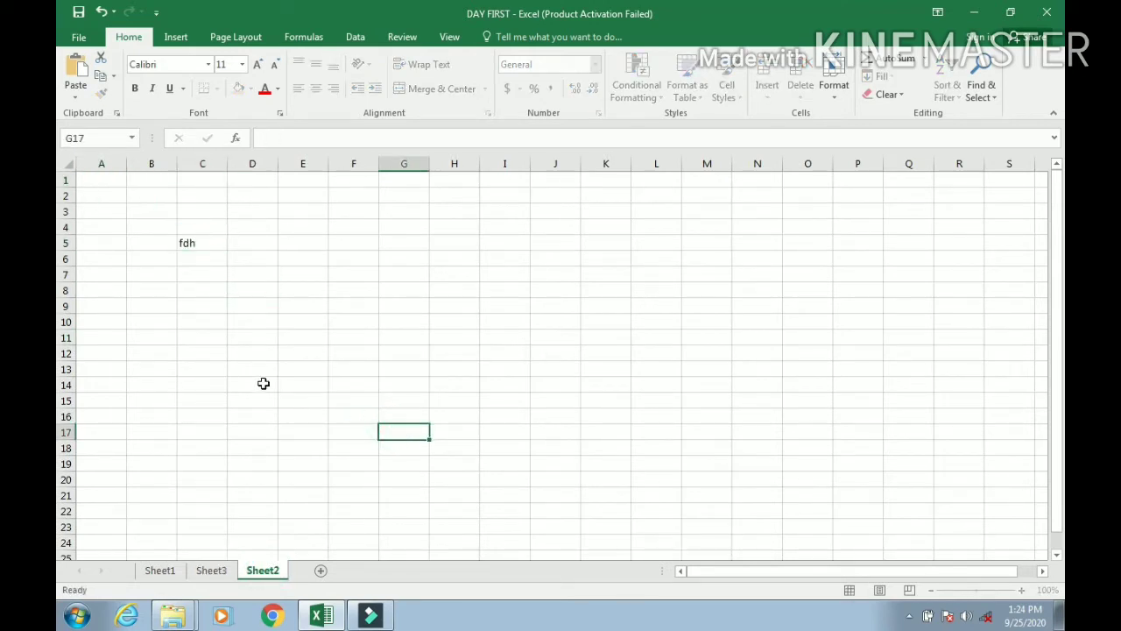
type("rerer")
left_click_drag(166, 305, 158, 290)
left_click(238, 353)
type("wee")
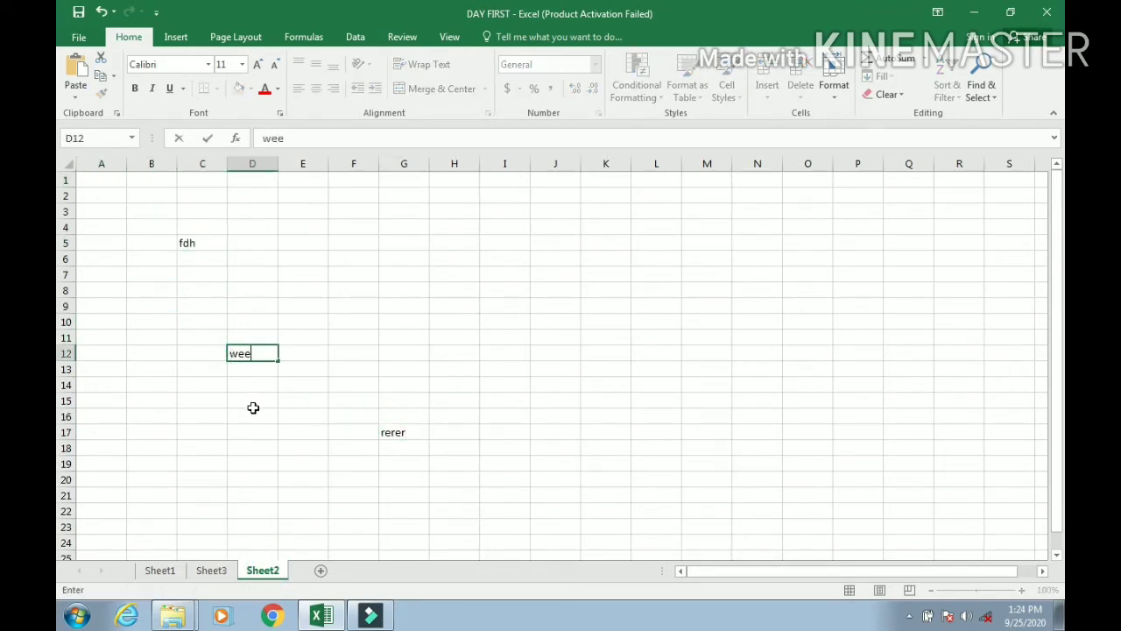
- Delete sheet rows 15 and 16 on Sheet2 twice in succession, using cells D15:D16 as the selection
left_click_drag(253, 406, 253, 418)
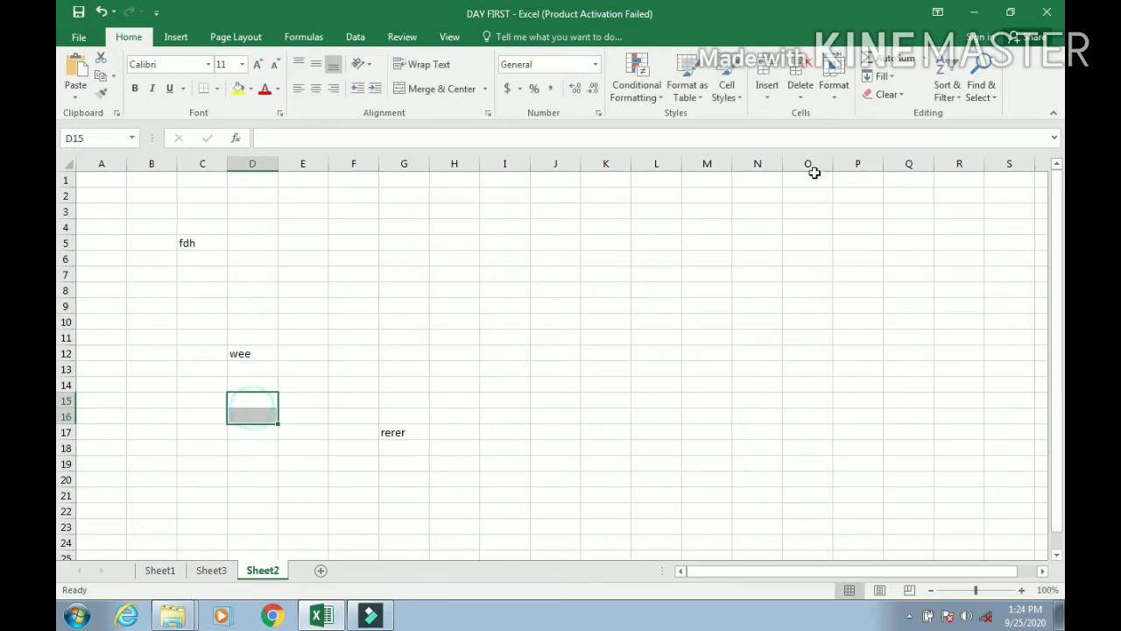
left_click(849, 142)
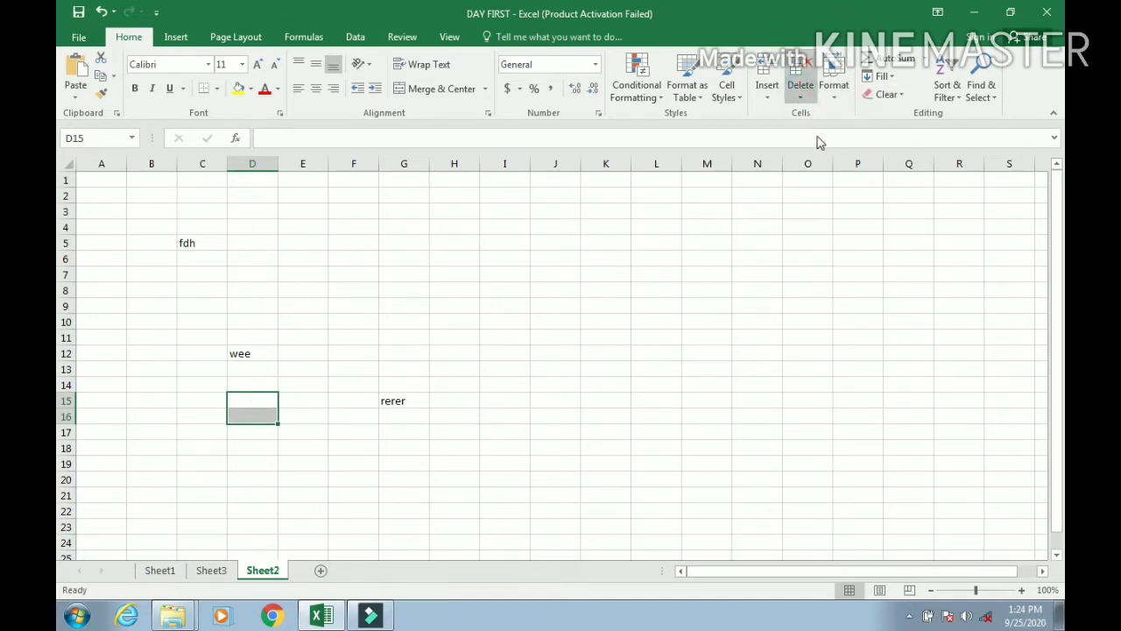
left_click(818, 141)
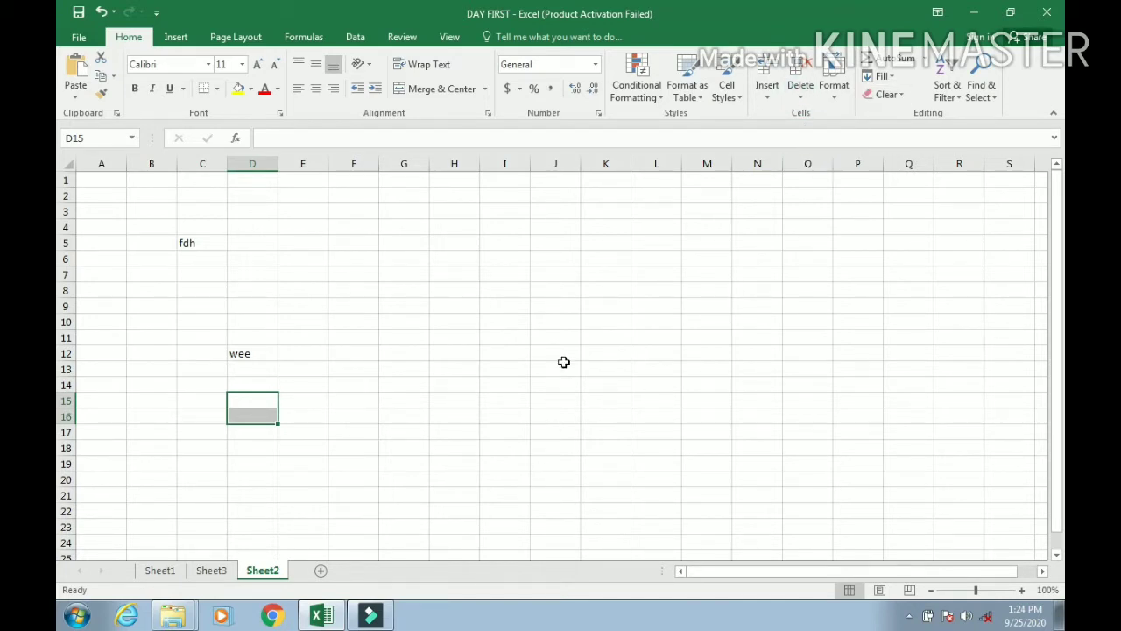
left_click(800, 88)
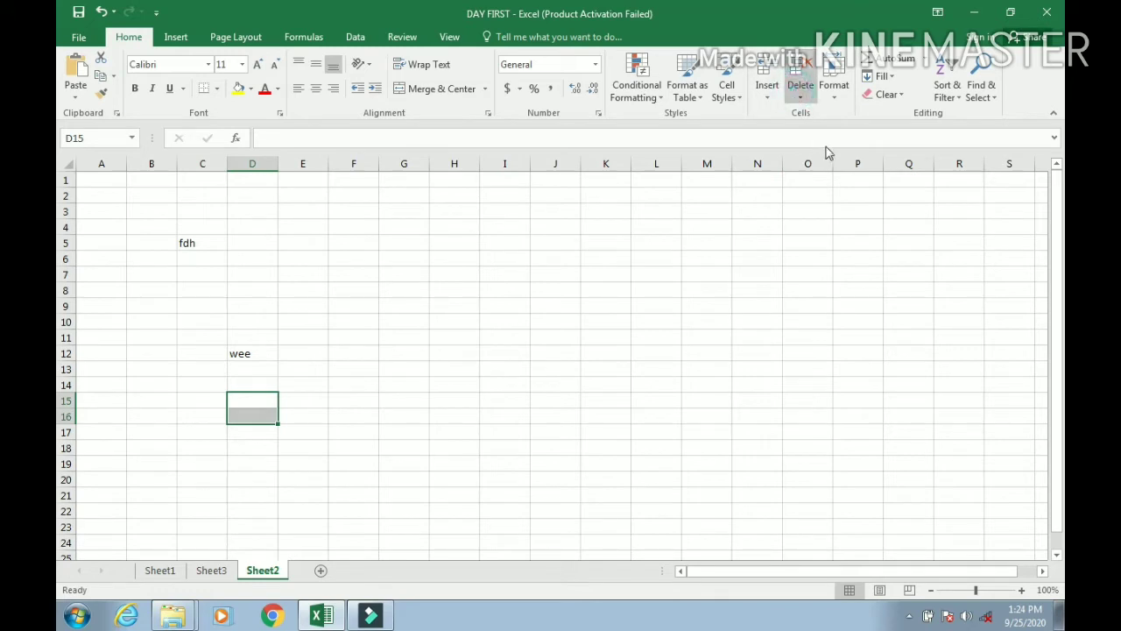
left_click(351, 510)
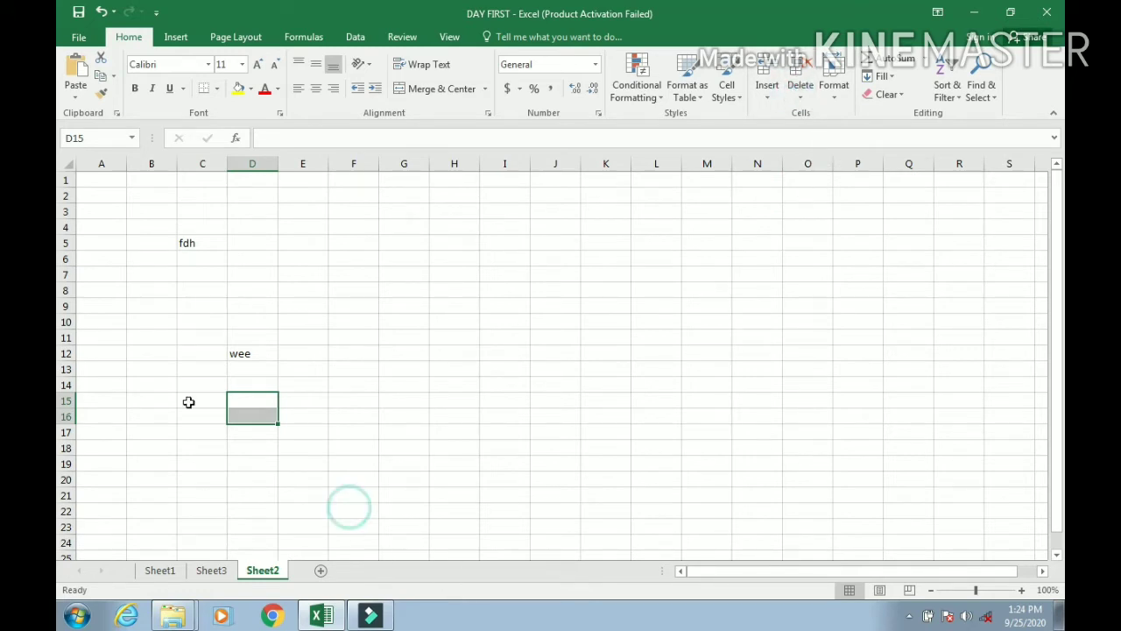
left_click(110, 341)
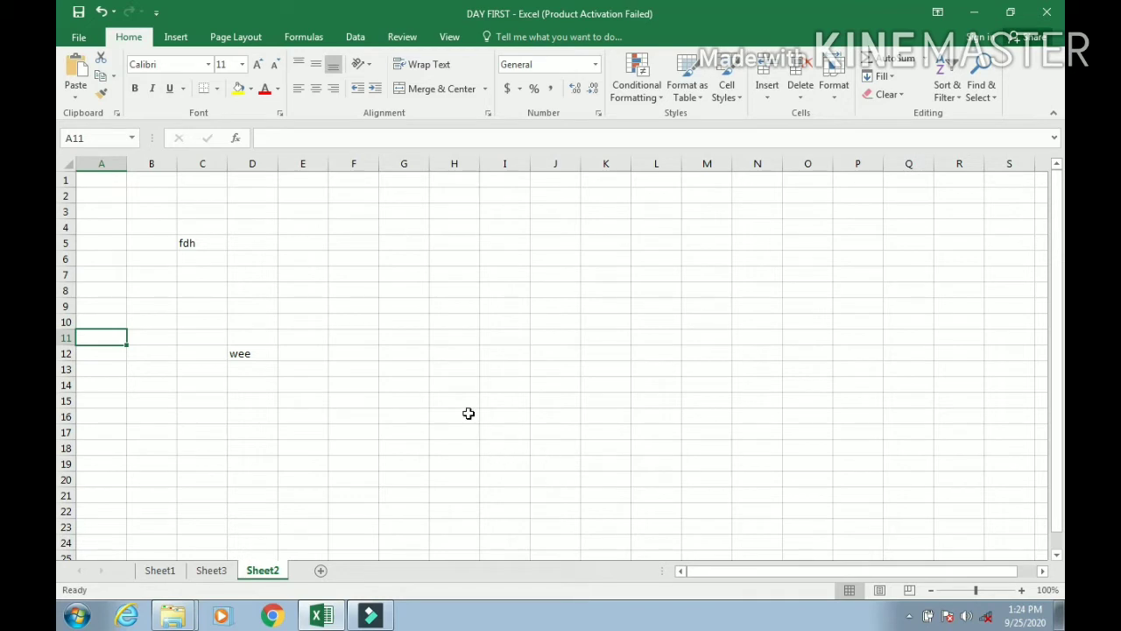
- Insert an entire blank column before column D, which holds the text wee
right_click(361, 320)
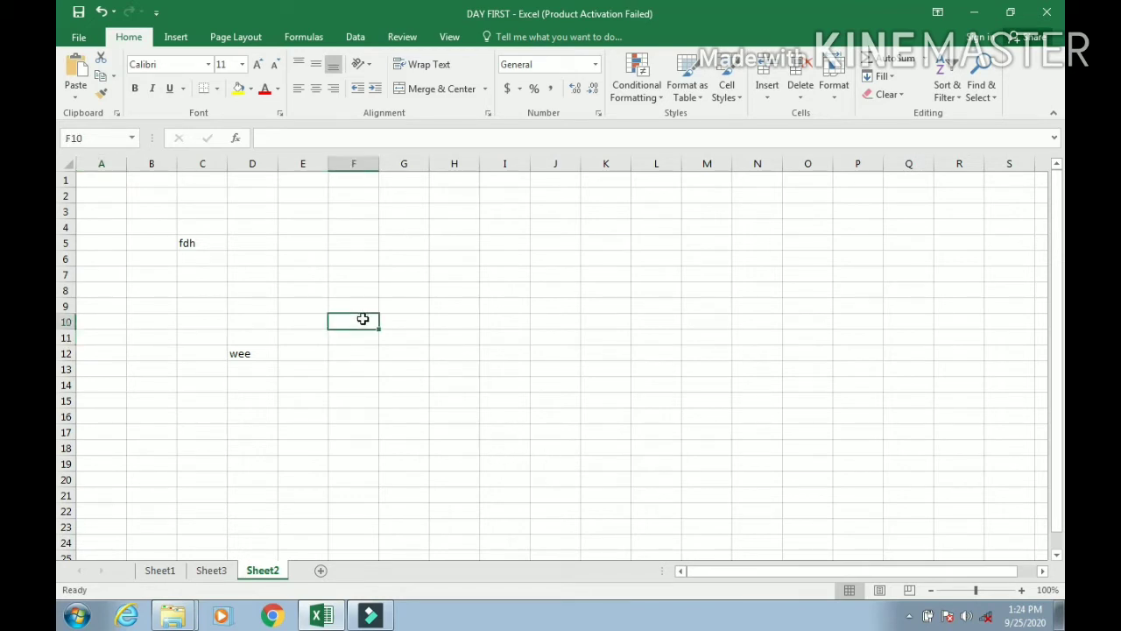
left_click(245, 314)
left_click(251, 306)
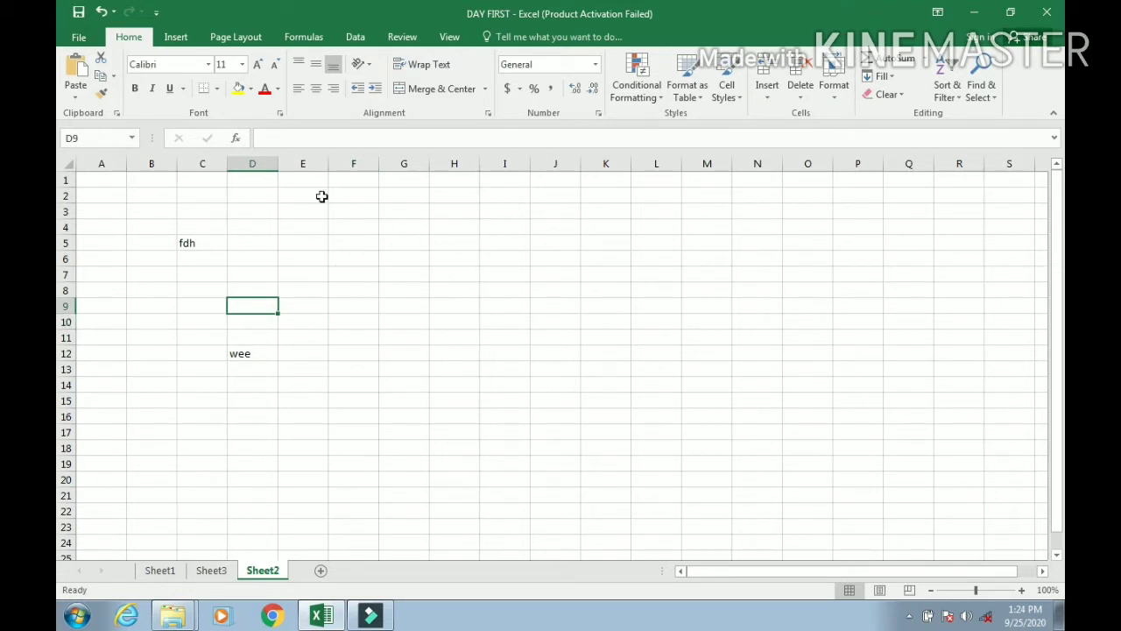
left_click(244, 164)
right_click(248, 164)
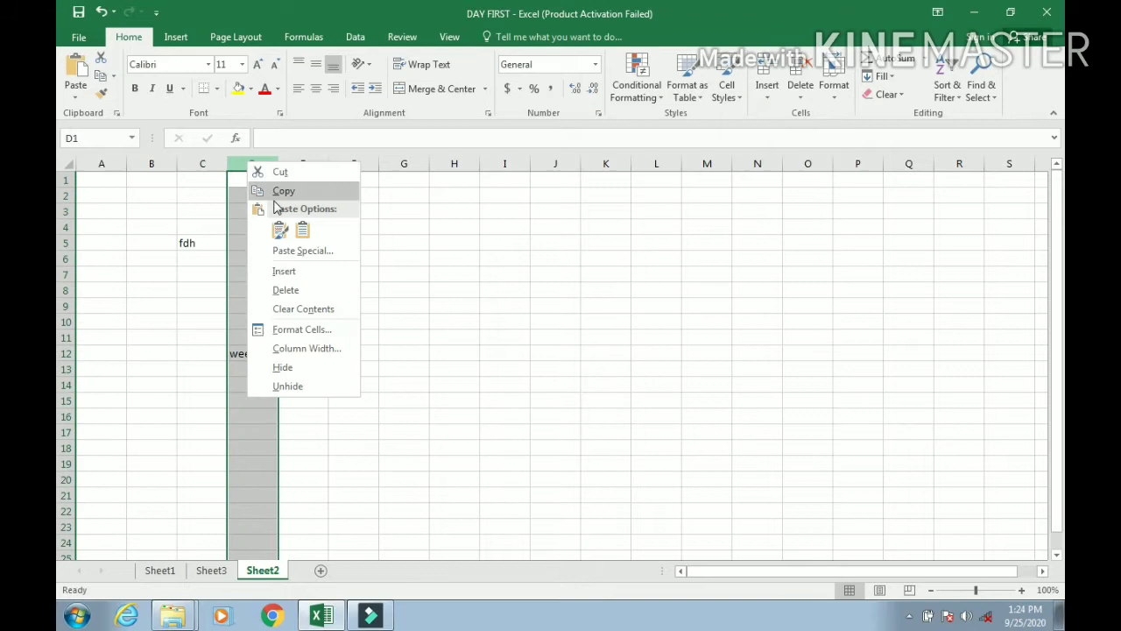
left_click(291, 277)
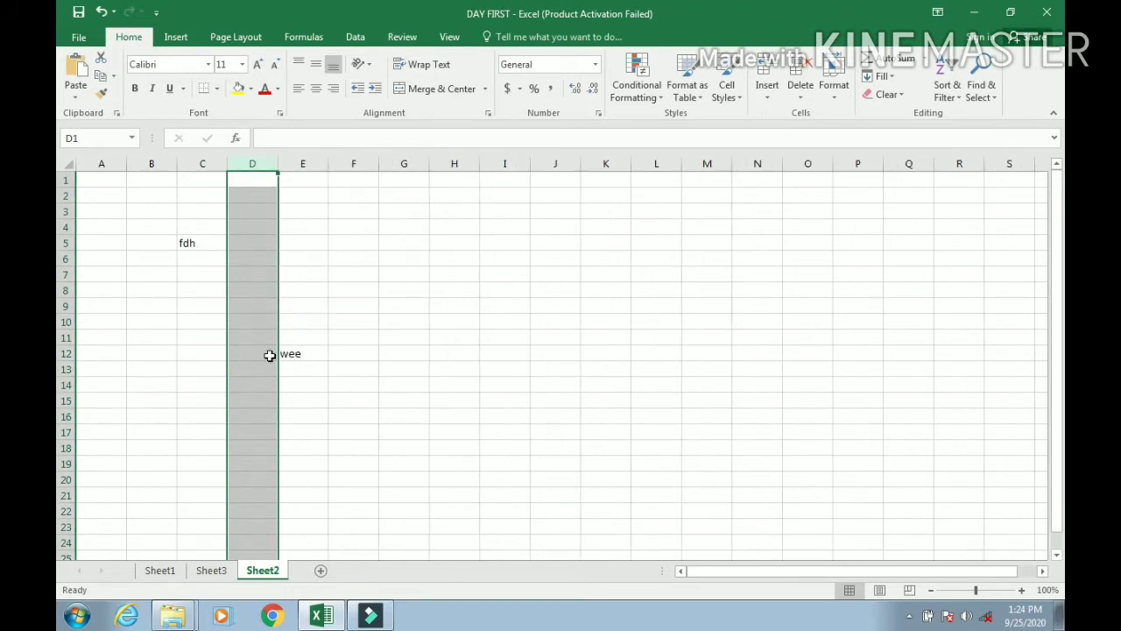
left_click(294, 195)
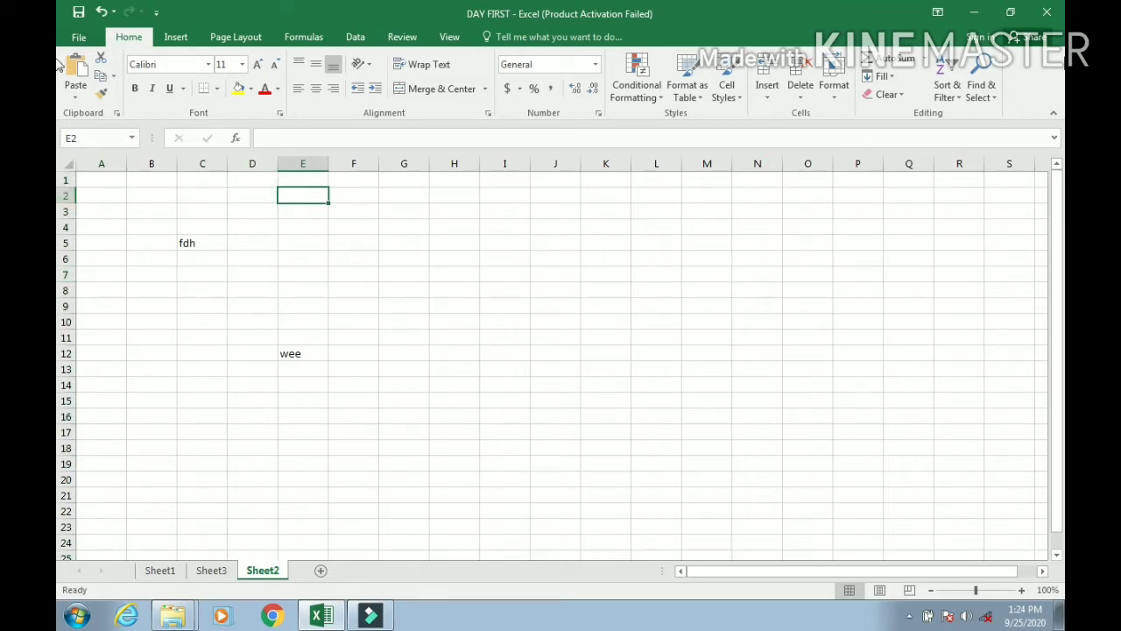
- Return to the employee table on Sheet1 and select an empty cell beside it
left_click(454, 341)
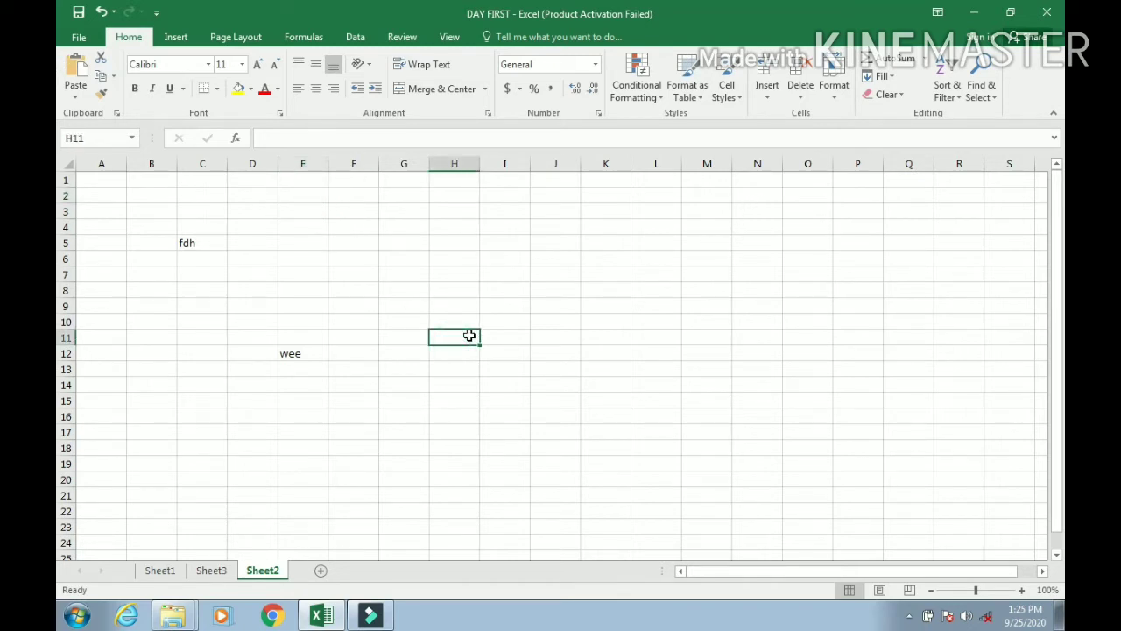
left_click_drag(333, 338, 333, 322)
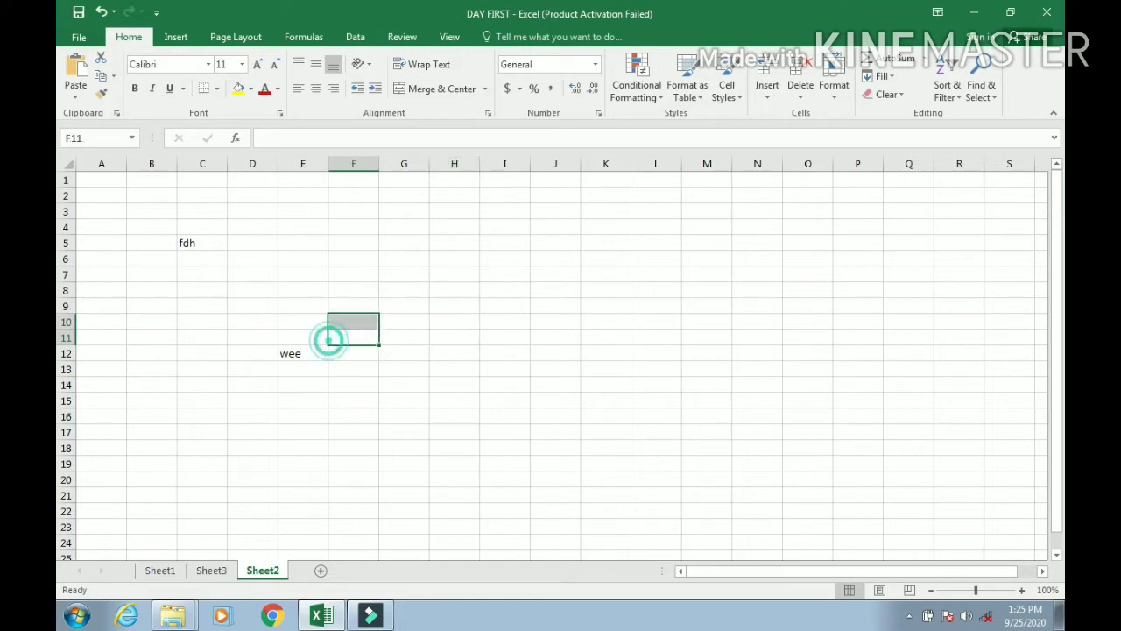
left_click(162, 572)
left_click(219, 326)
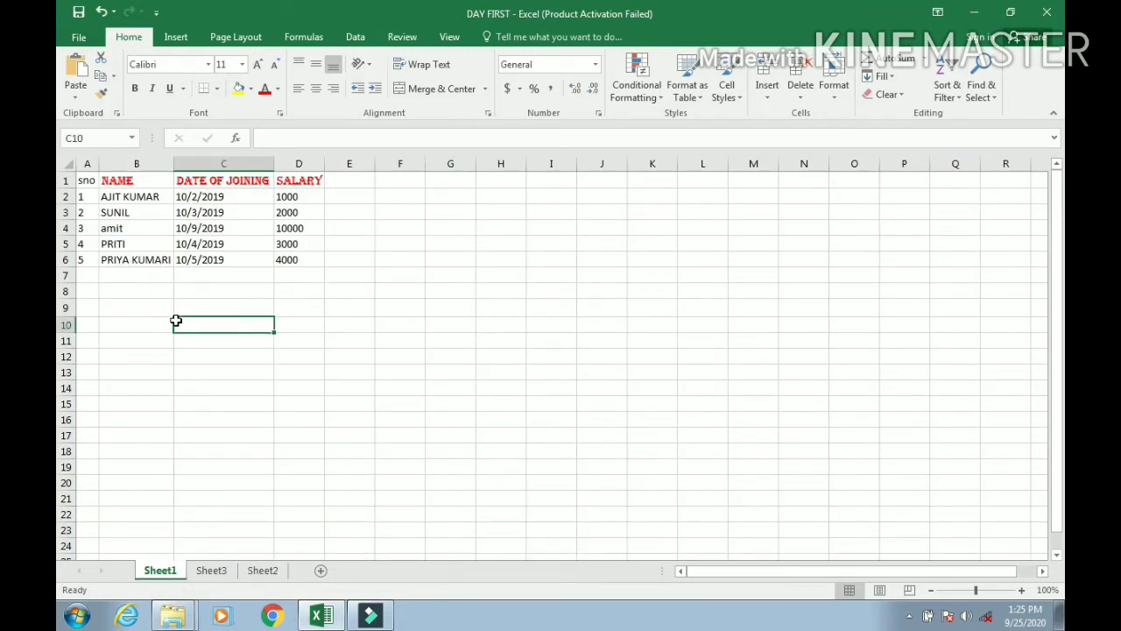
left_click(469, 298)
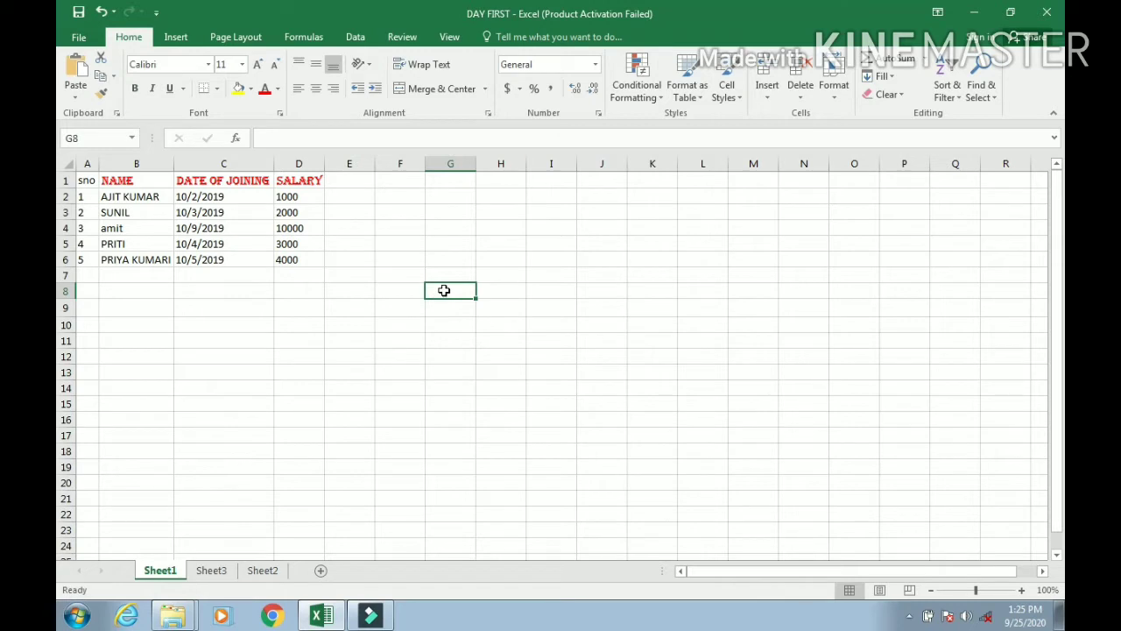
- Merge and center cells G8:G9 on Sheet1
left_click_drag(474, 300, 476, 323)
left_click(413, 91)
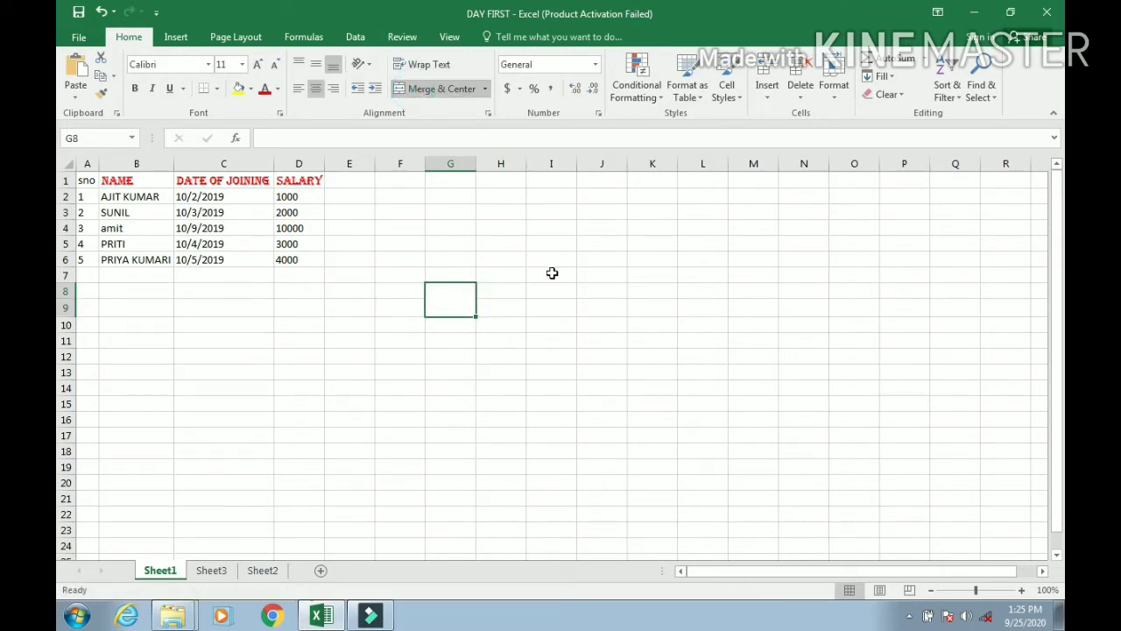
left_click(556, 273)
- Enter the sample text fsdff in the merged cell G8 and erase it again
left_click(468, 370)
left_click(449, 298)
type("fsdff")
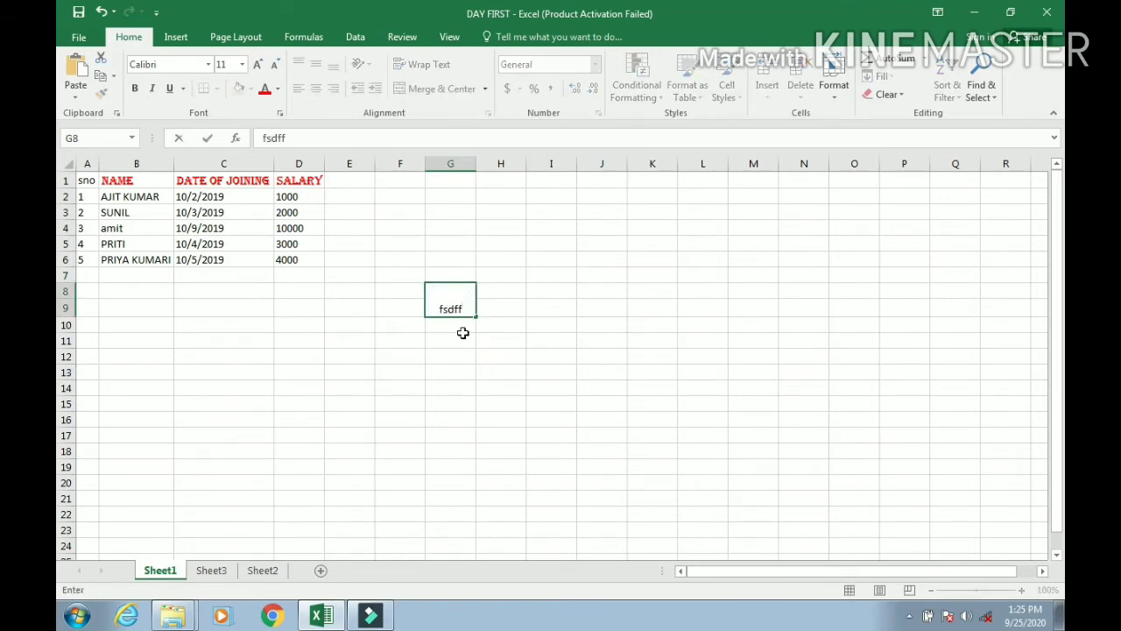
key("BackSpace")
key("BackSpace")
key("BackSpace")
key("BackSpace")
key("BackSpace")
left_click(456, 370)
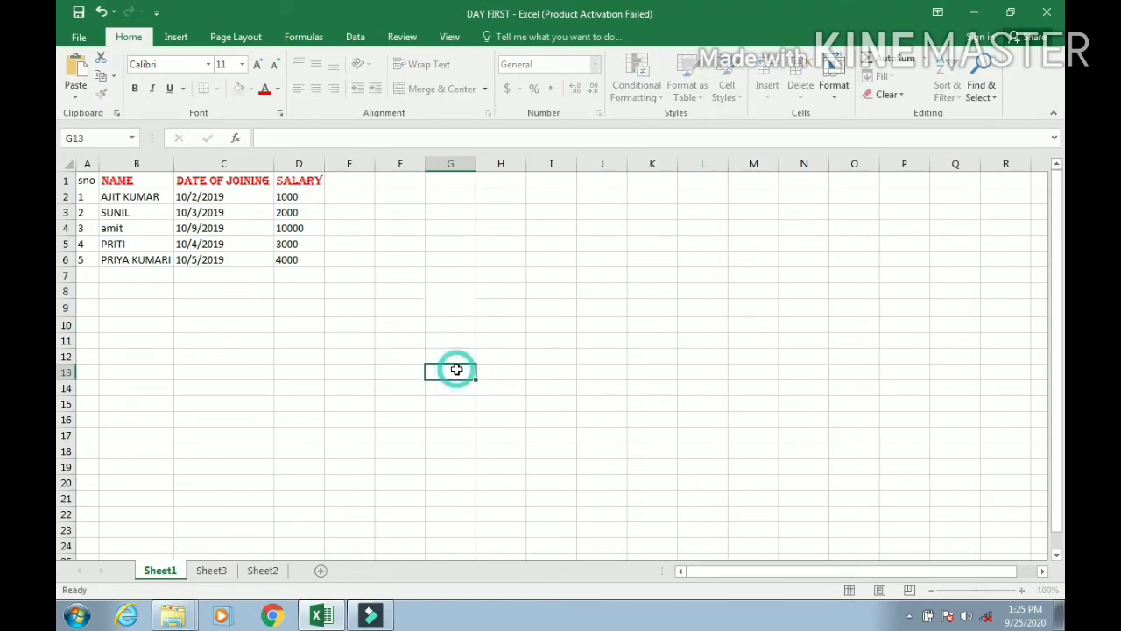
- Unmerge the merged cell G8 back into separate cells
left_click(451, 295)
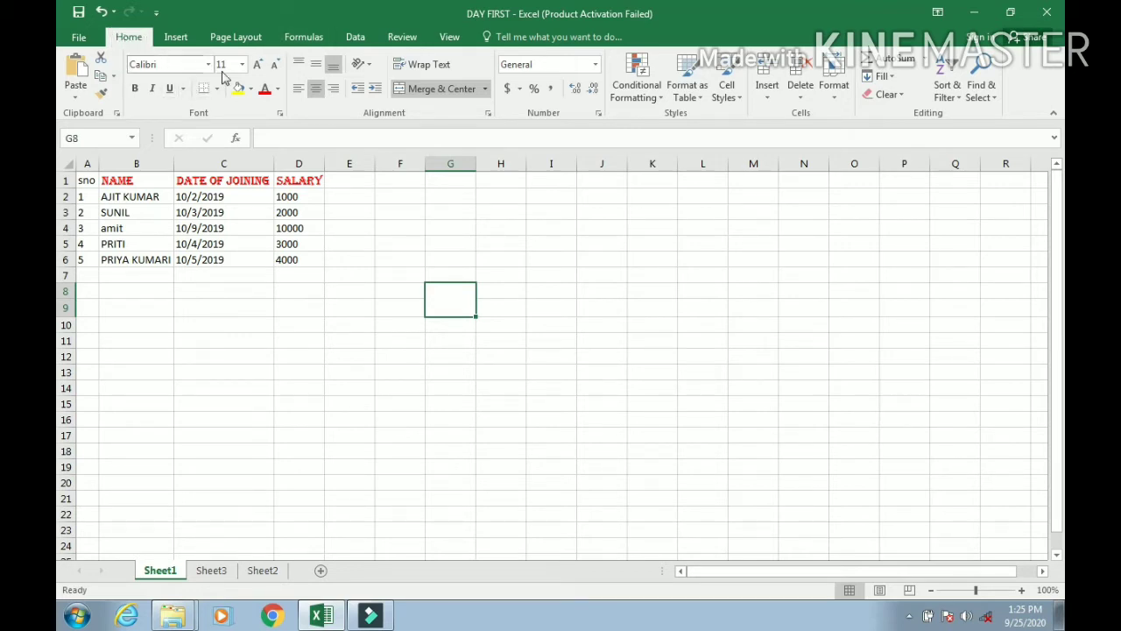
left_click(455, 97)
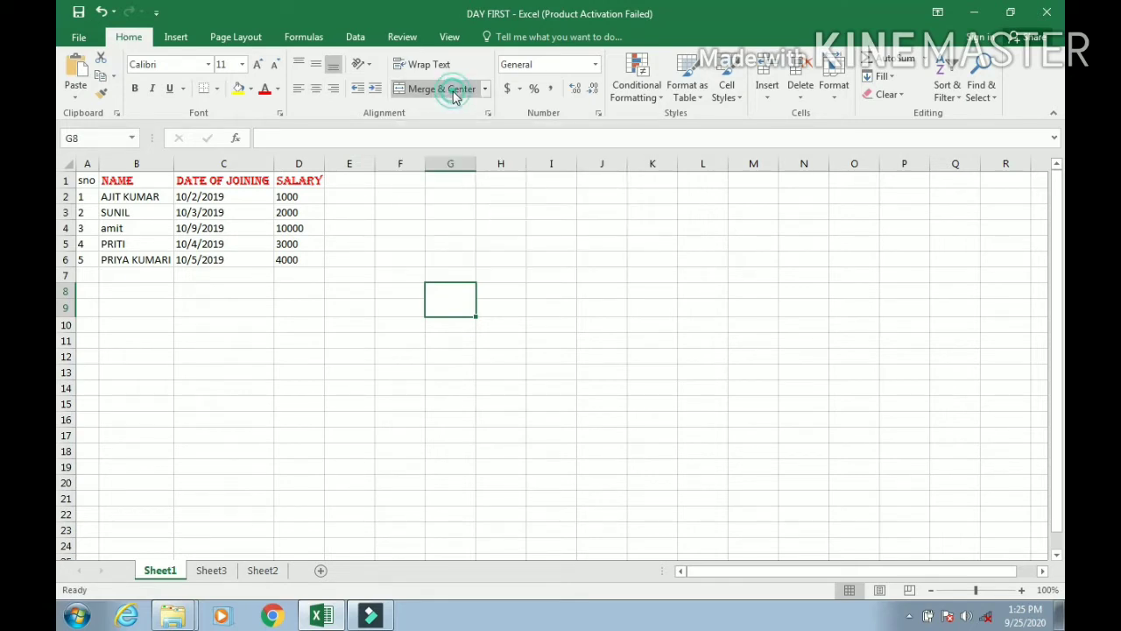
left_click(516, 312)
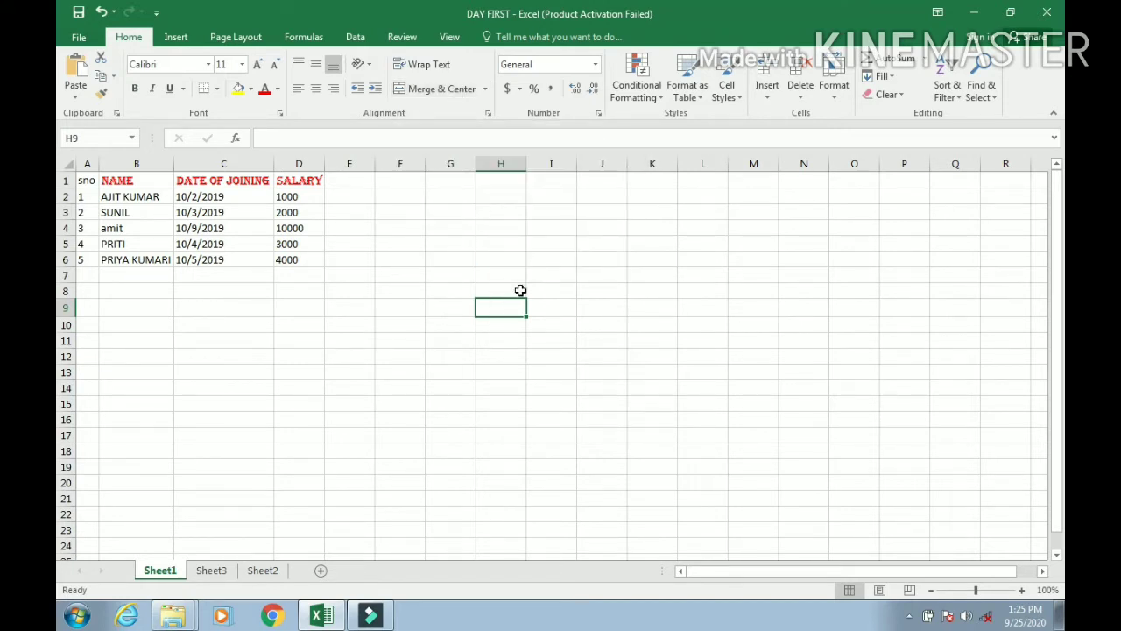
- Widen column H slightly and increase the height of row 9 to about 41
mouse_move(526, 164)
left_mouse_down()
mouse_move(584, 165)
mouse_move(528, 186)
left_mouse_up()
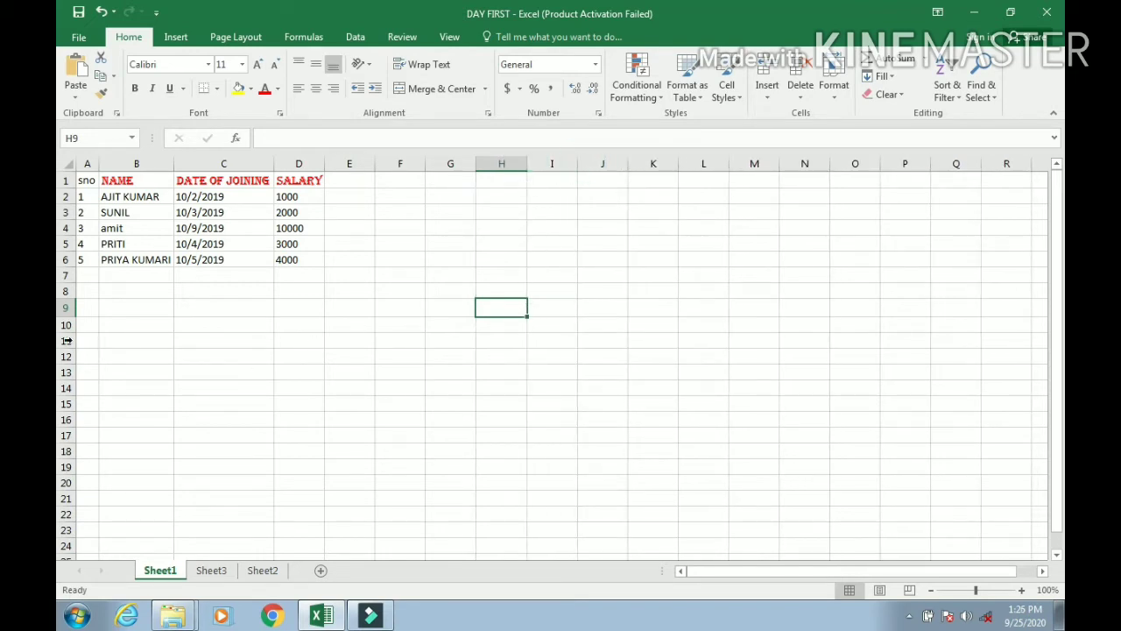
left_click_drag(74, 315, 73, 341)
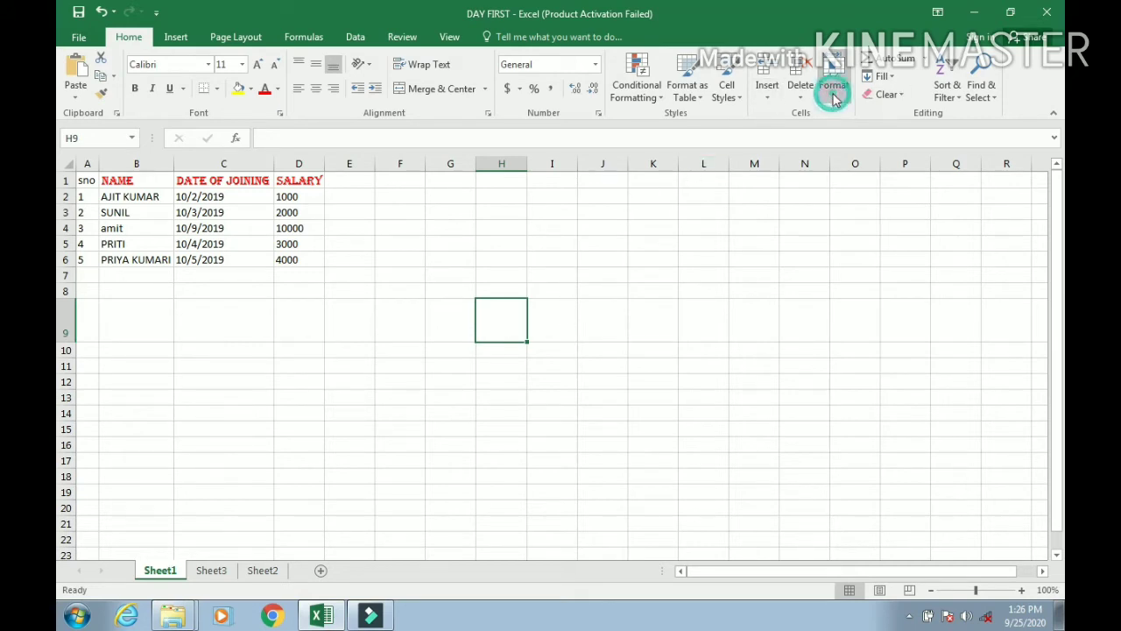
- Open the exact row height setting for row 9, clear its value and close the dialog
left_click(856, 140)
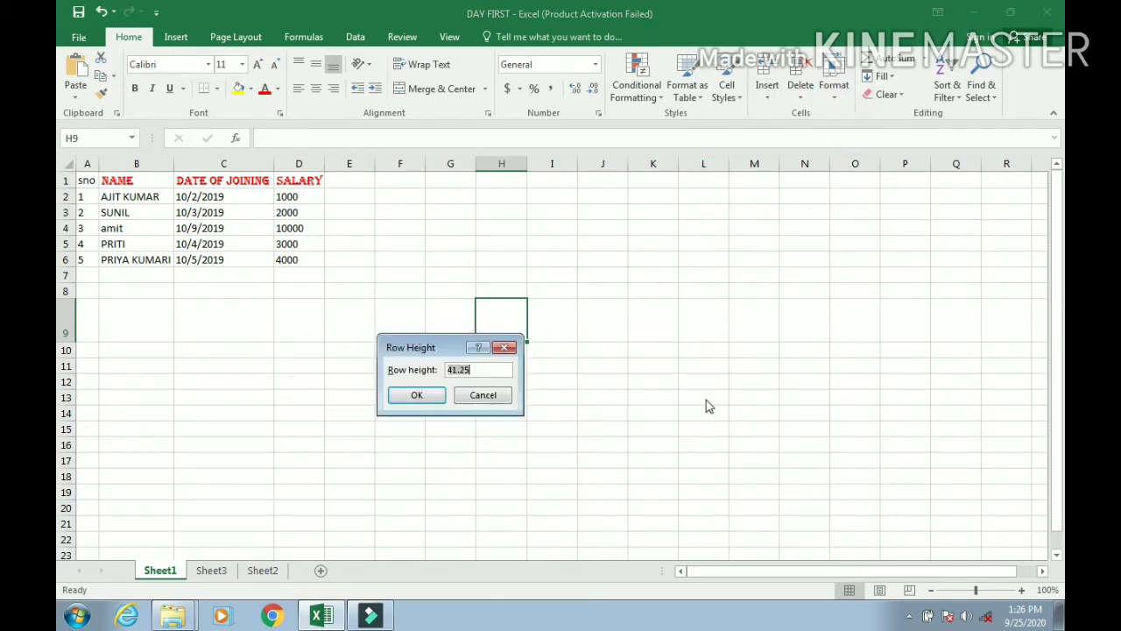
key("BackSpace")
left_click(419, 396)
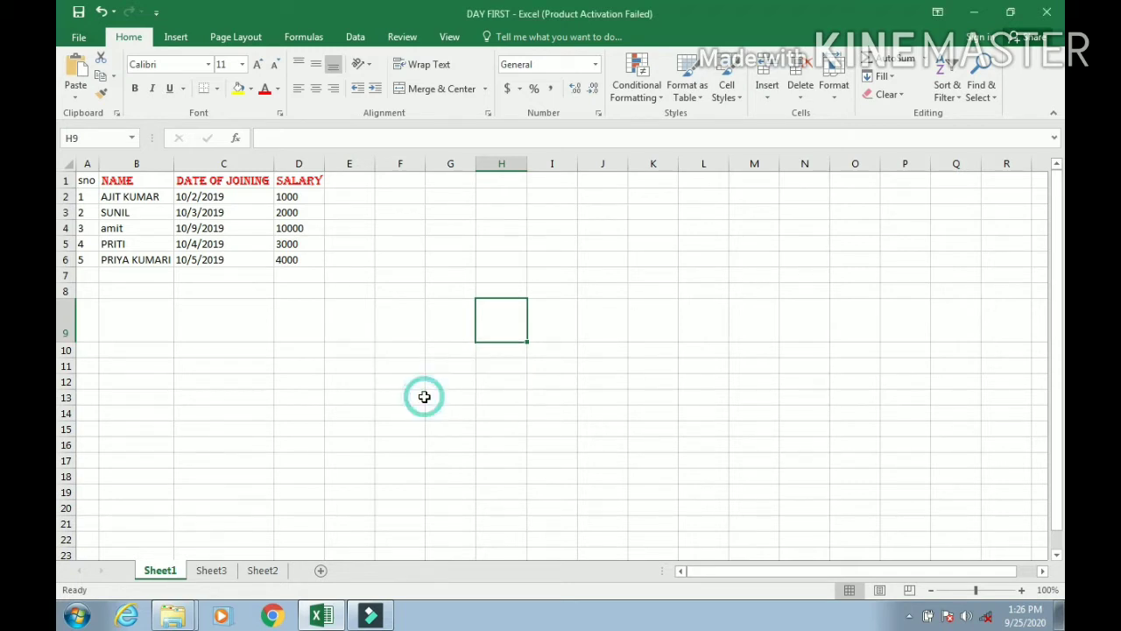
- Set the width of column H to exactly 30
left_click(834, 86)
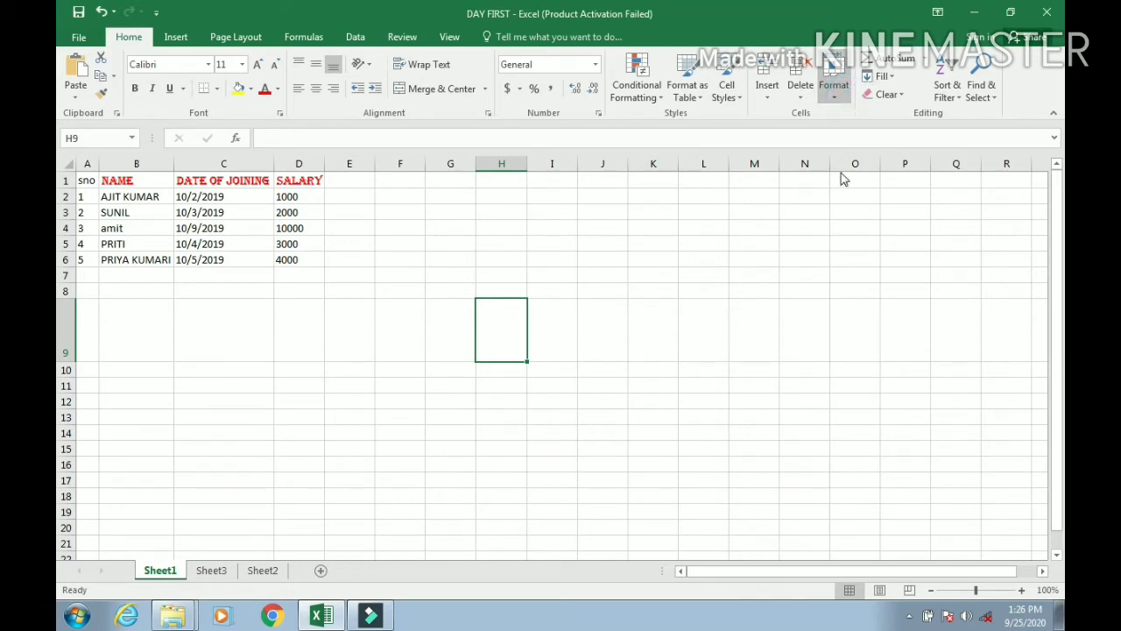
left_click(843, 179)
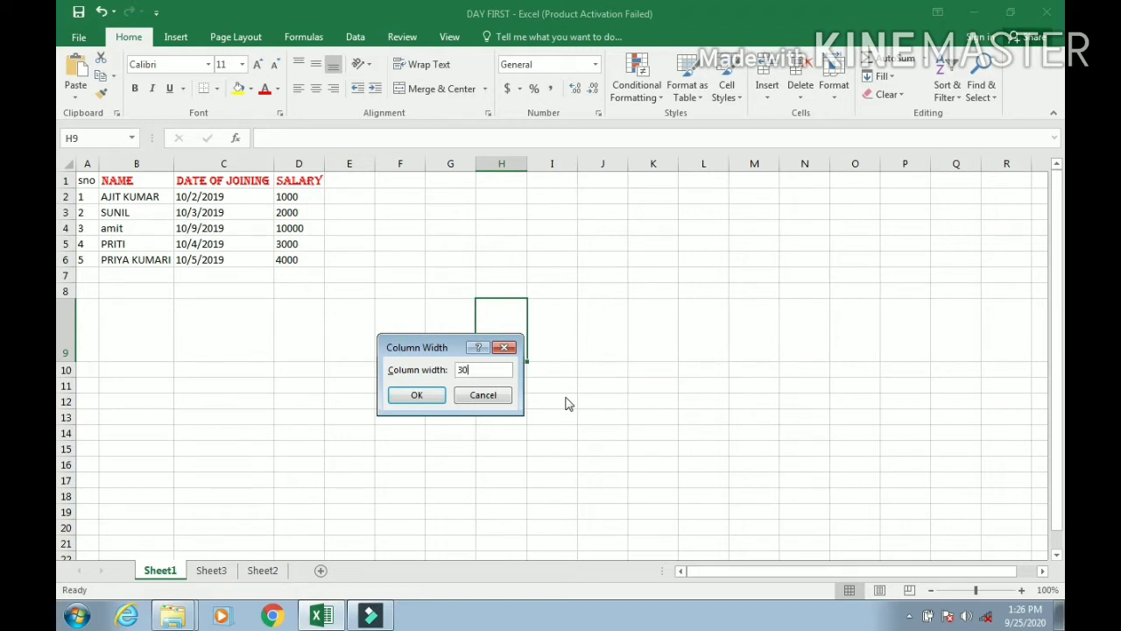
left_click(414, 394)
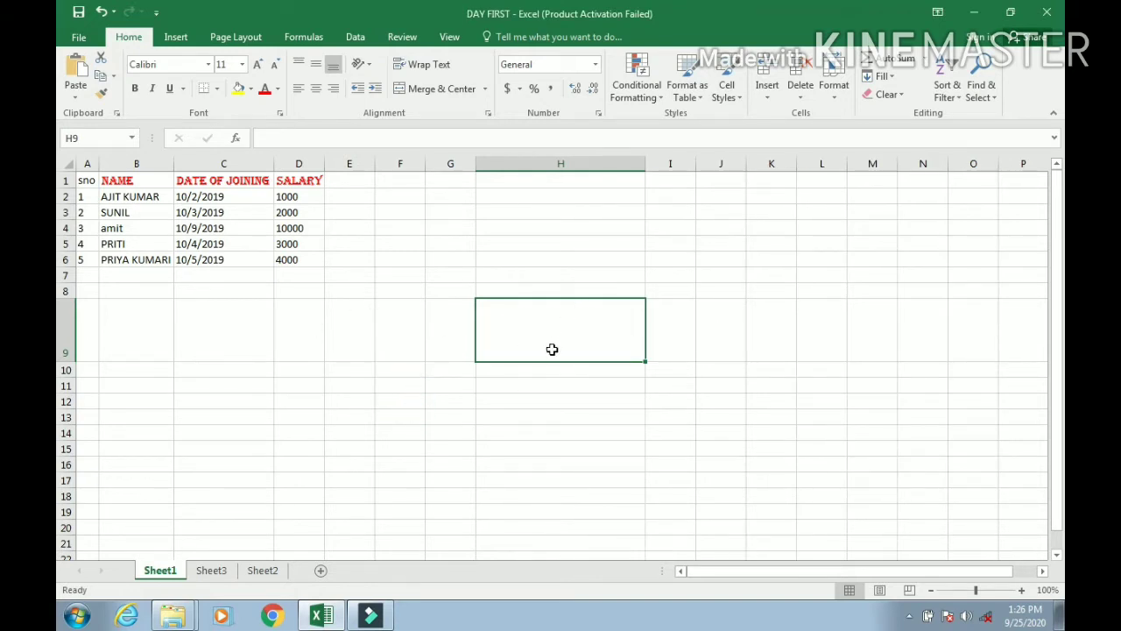
- Undo the recent size changes made to column H and row 9
key("ctrl+z")
key("ctrl+z")
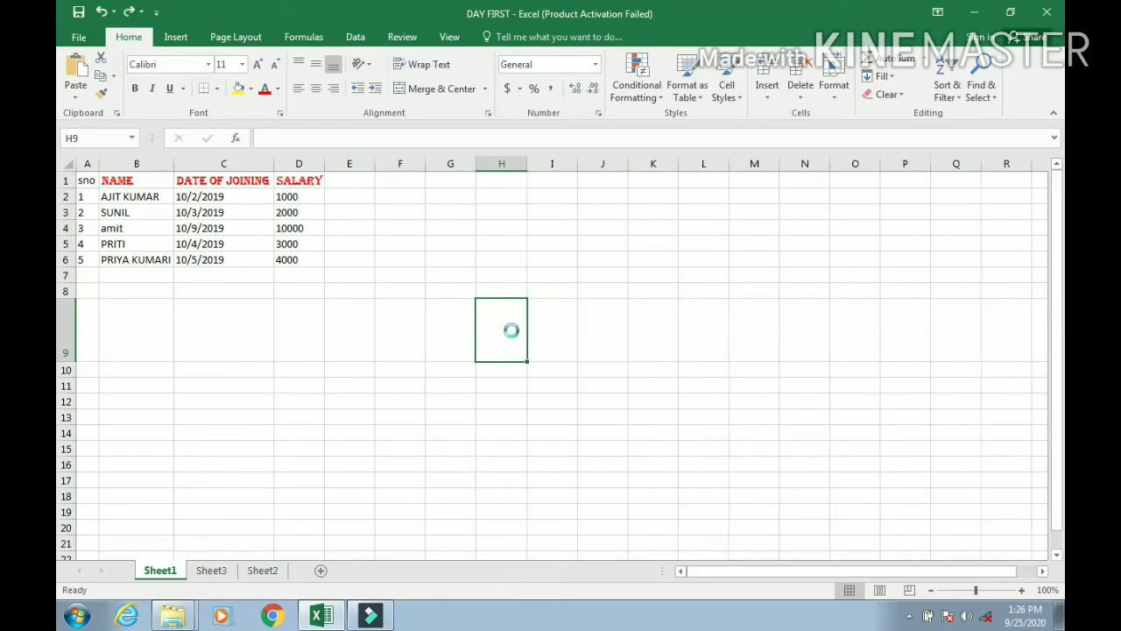
left_click(458, 385)
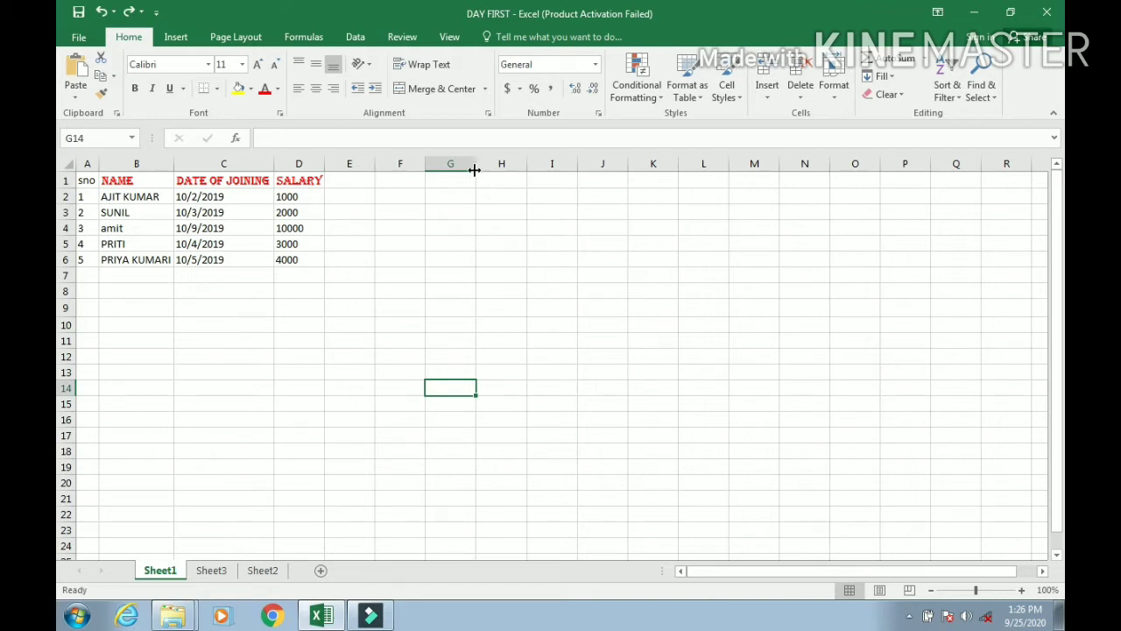
- Change the font color of the headings in B1:D1 to light blue
left_click(420, 274)
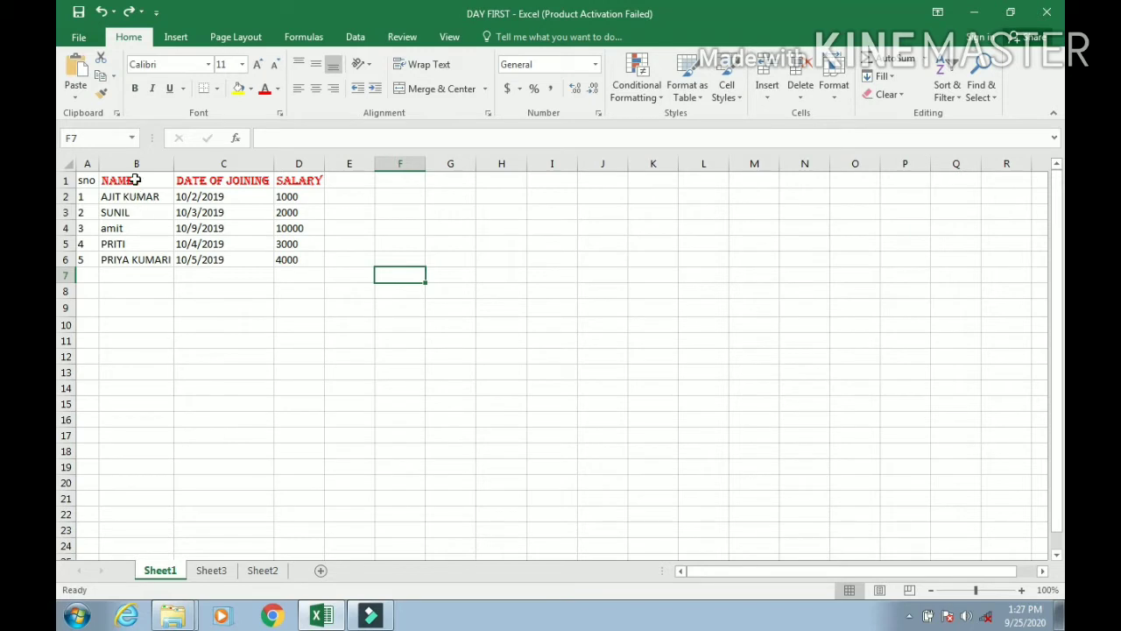
left_click_drag(136, 180, 283, 180)
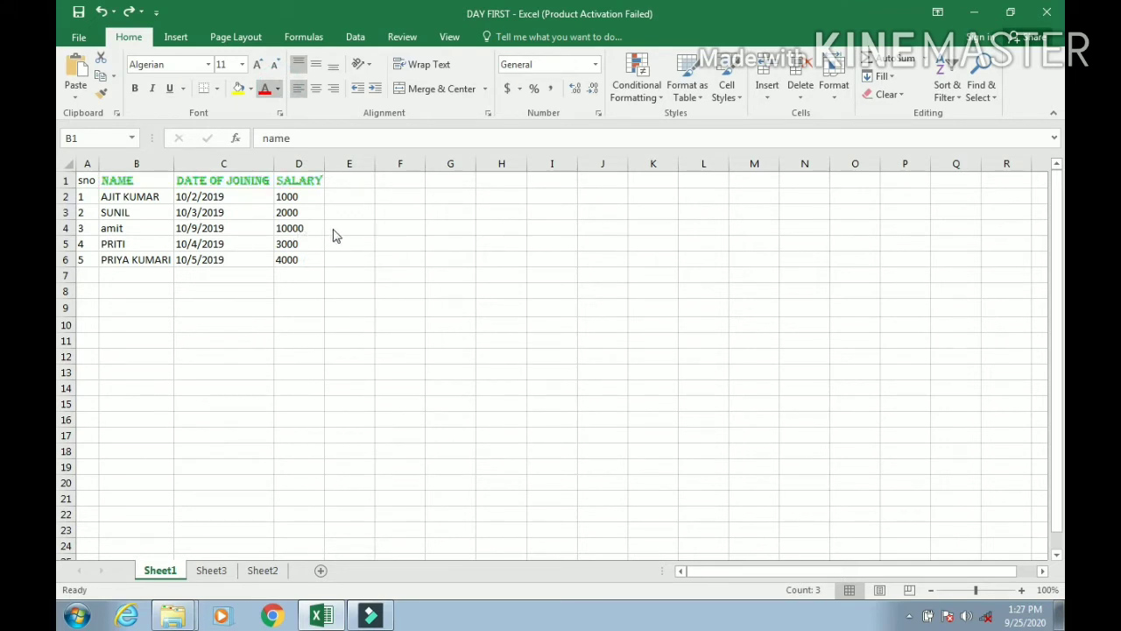
left_click(433, 259)
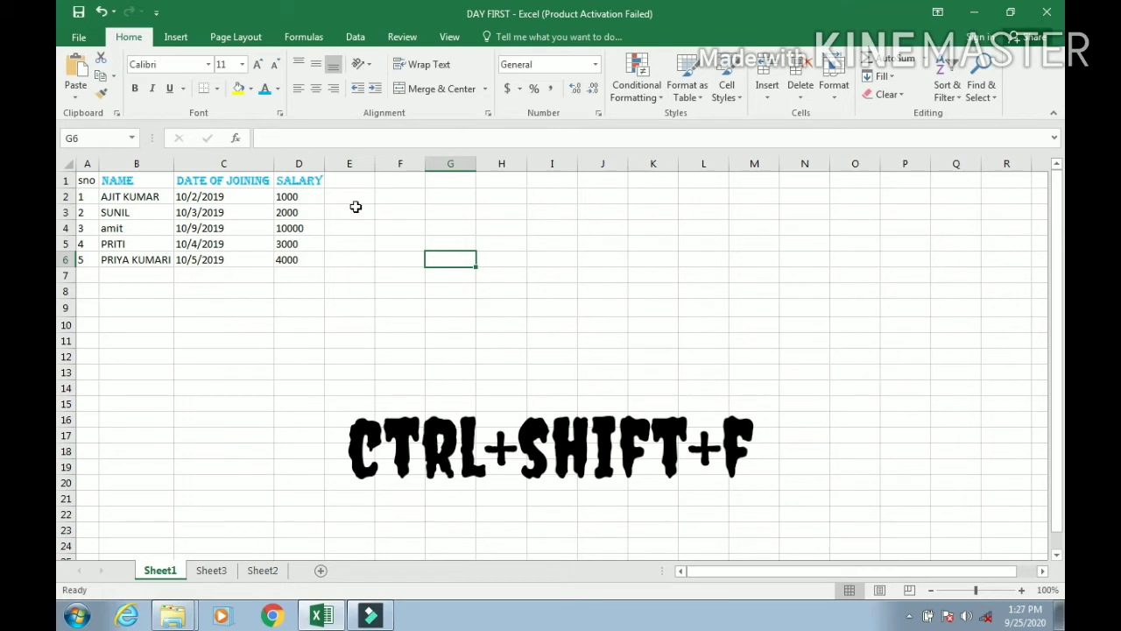
- Open the Format Cells font settings for the empty cell G6 twice, closing them without making changes
key("ctrl+shift+f")
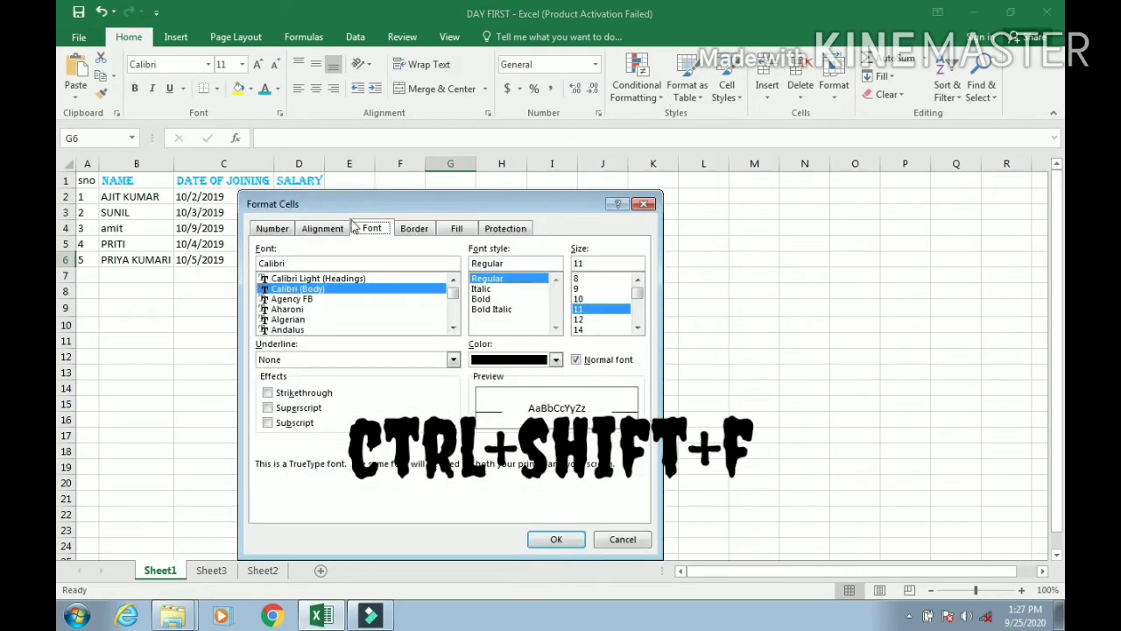
left_click(645, 203)
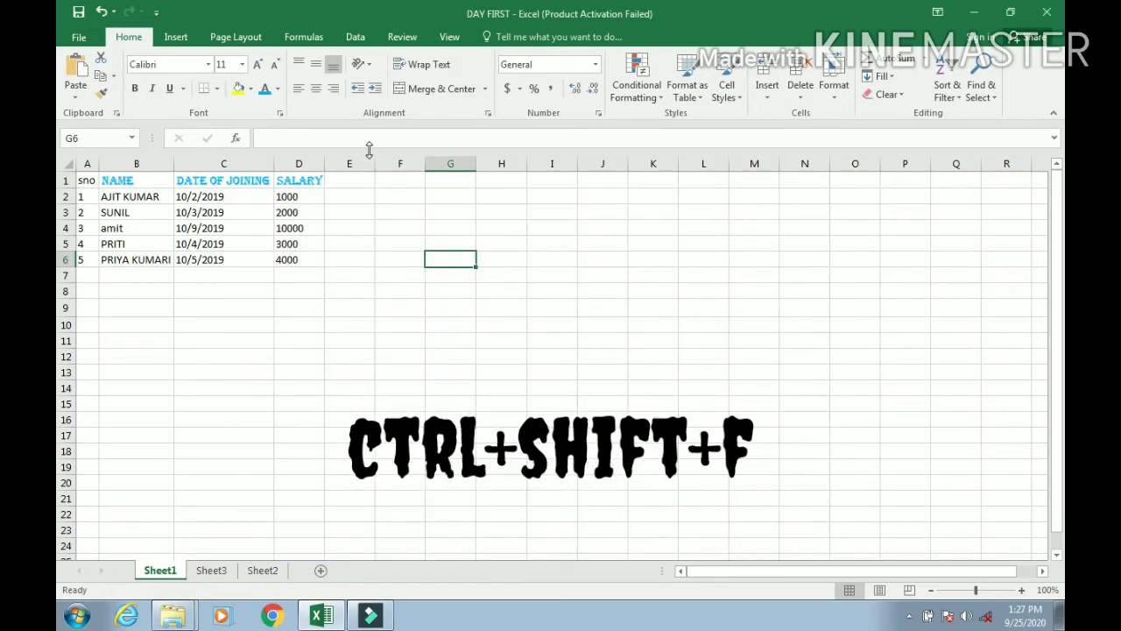
left_click(280, 114)
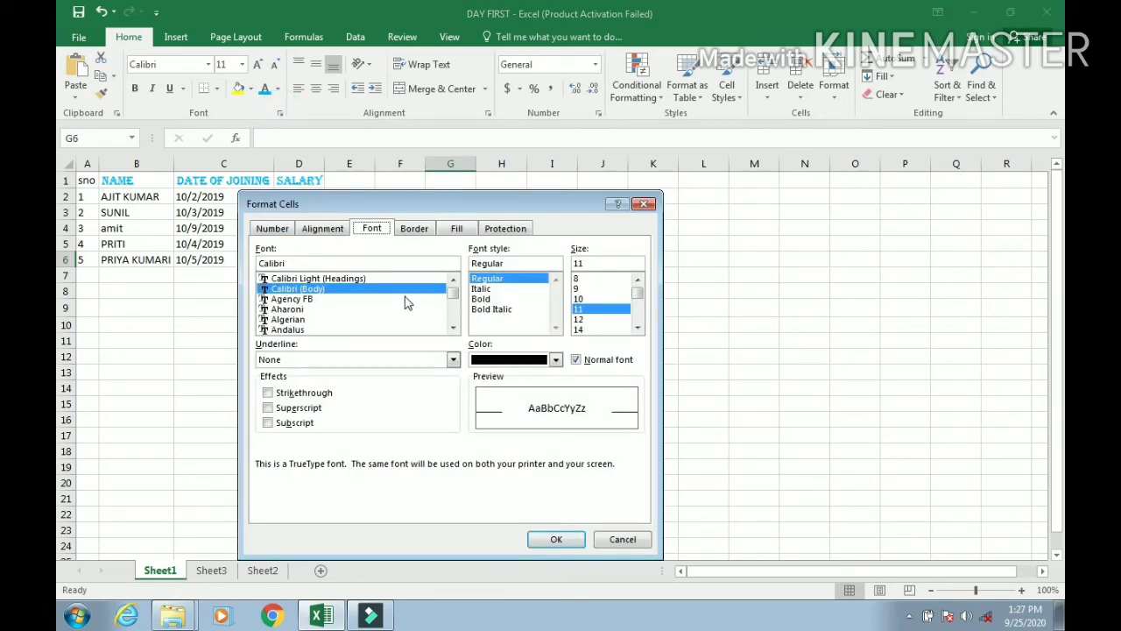
left_click(643, 204)
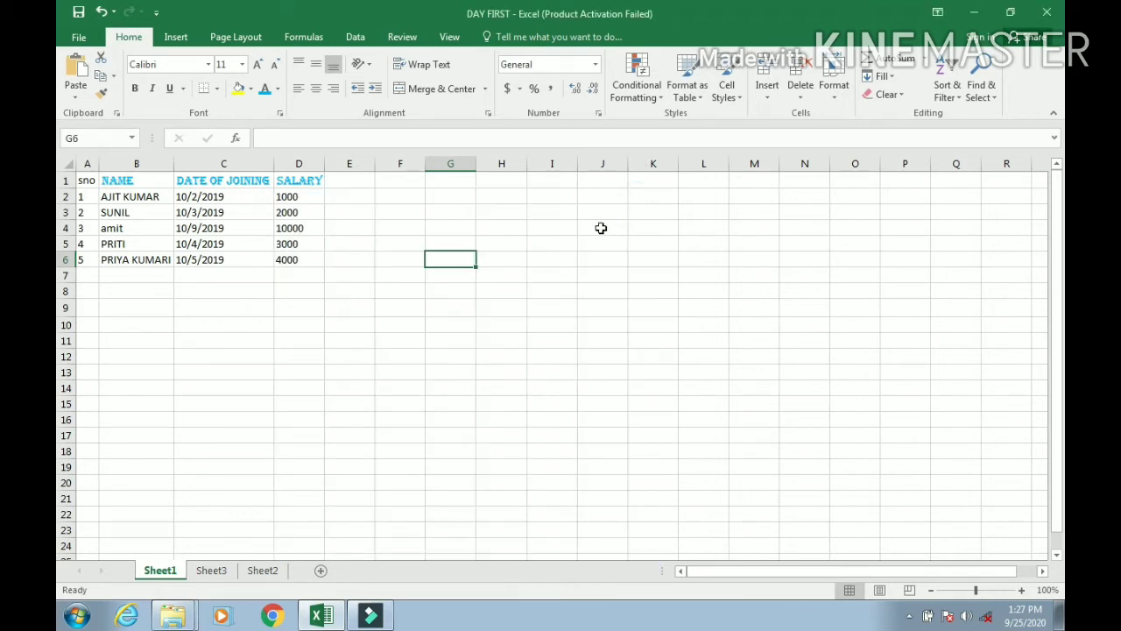
- Open the font settings for the cells B5:D6 and choose the font Microsoft Sans Serif
left_click(122, 245)
left_click_drag(144, 244, 287, 259)
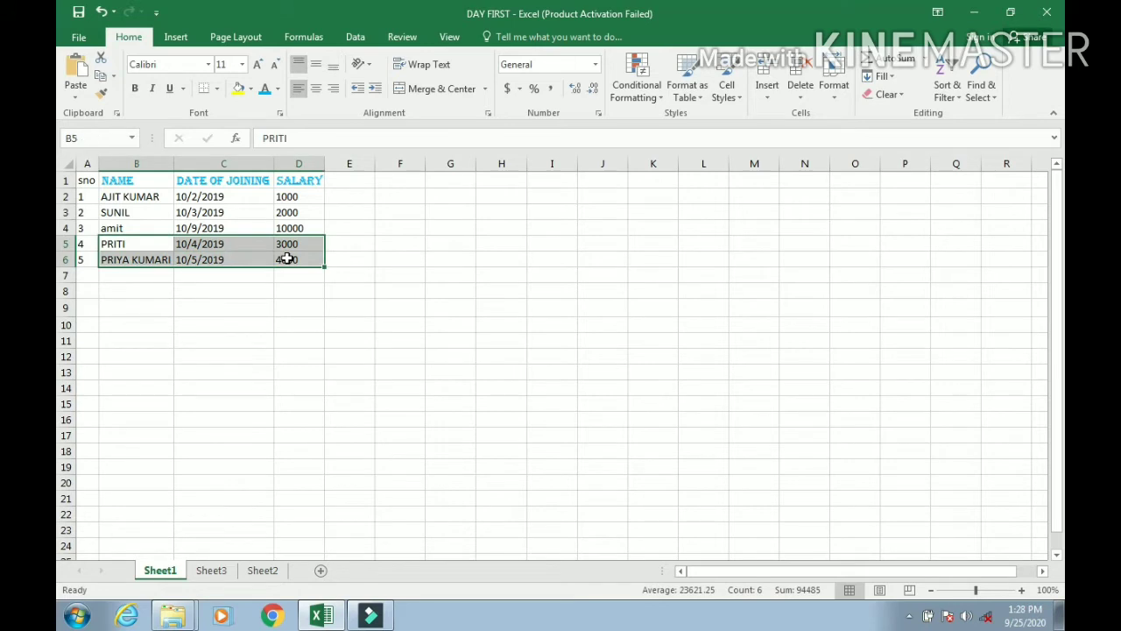
left_click(279, 113)
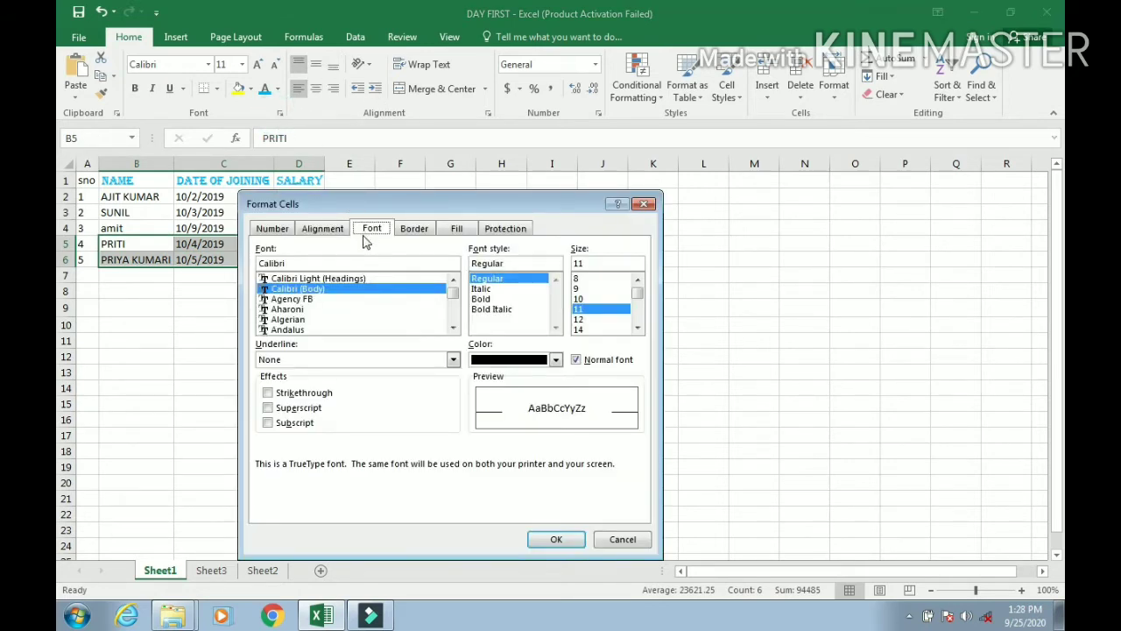
left_click(453, 329)
left_click(453, 329)
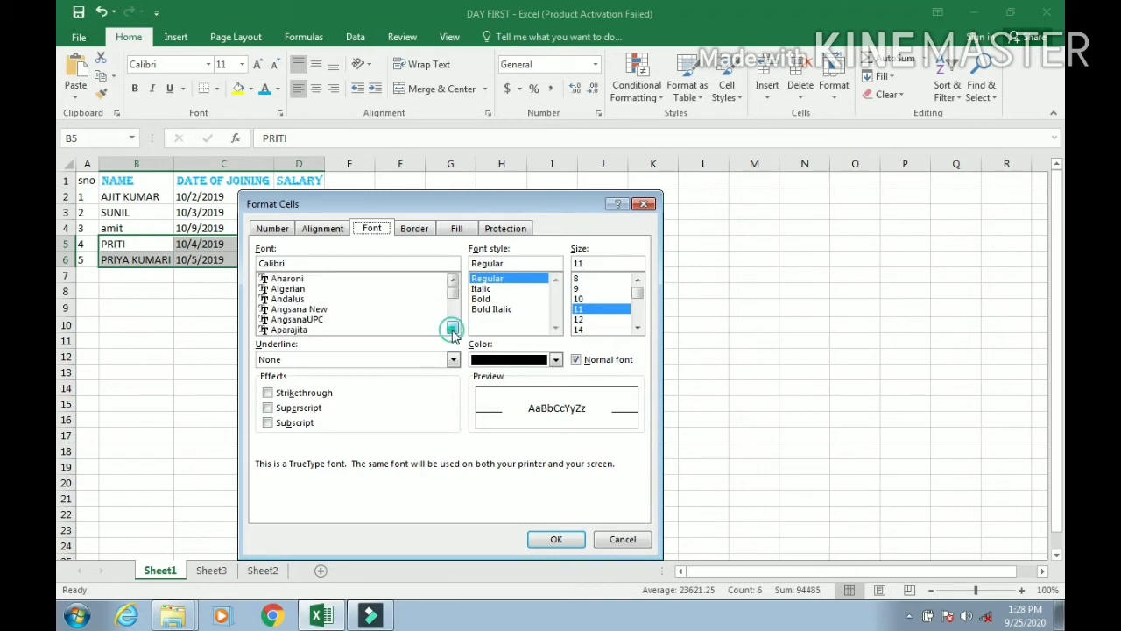
left_click(453, 330)
left_click(453, 330)
left_click(453, 330)
left_click(453, 330)
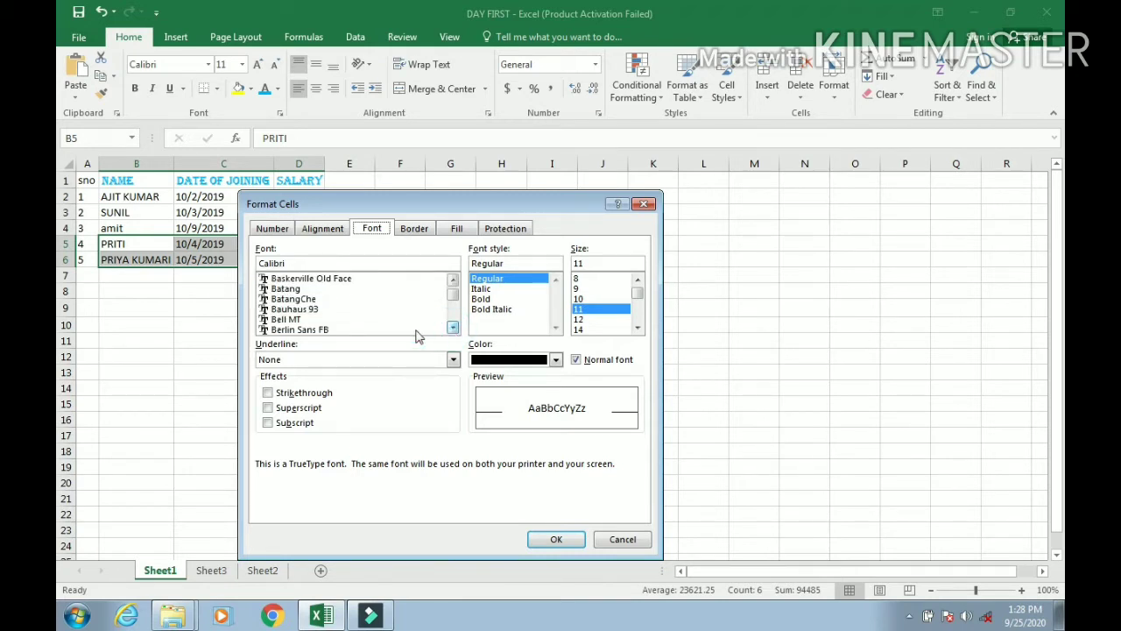
left_click_drag(453, 298, 454, 313)
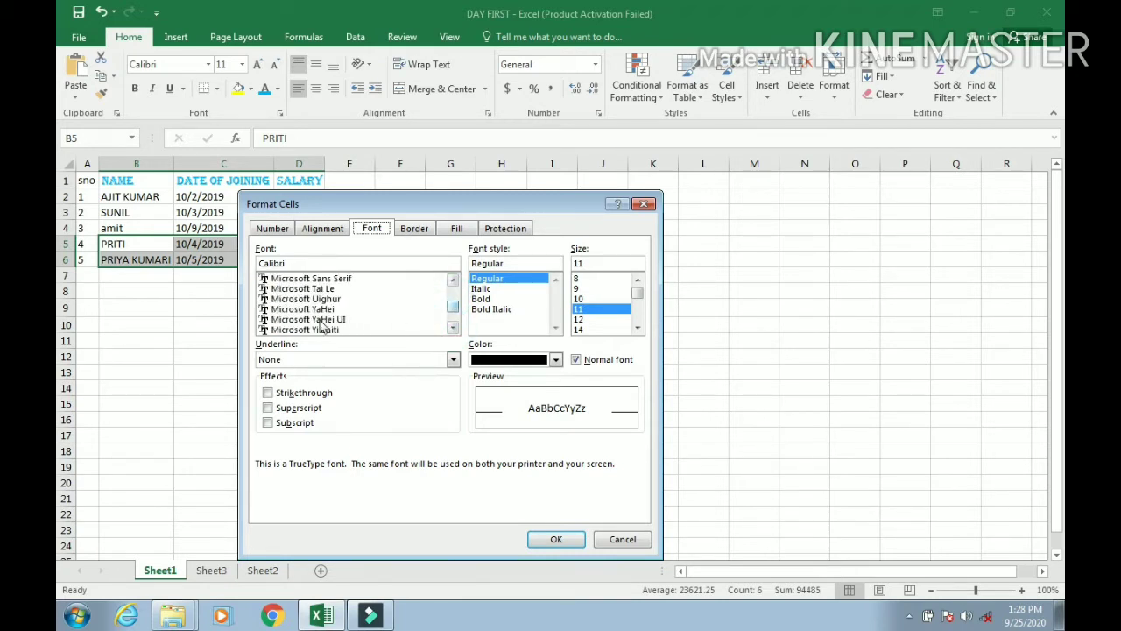
left_click(317, 310)
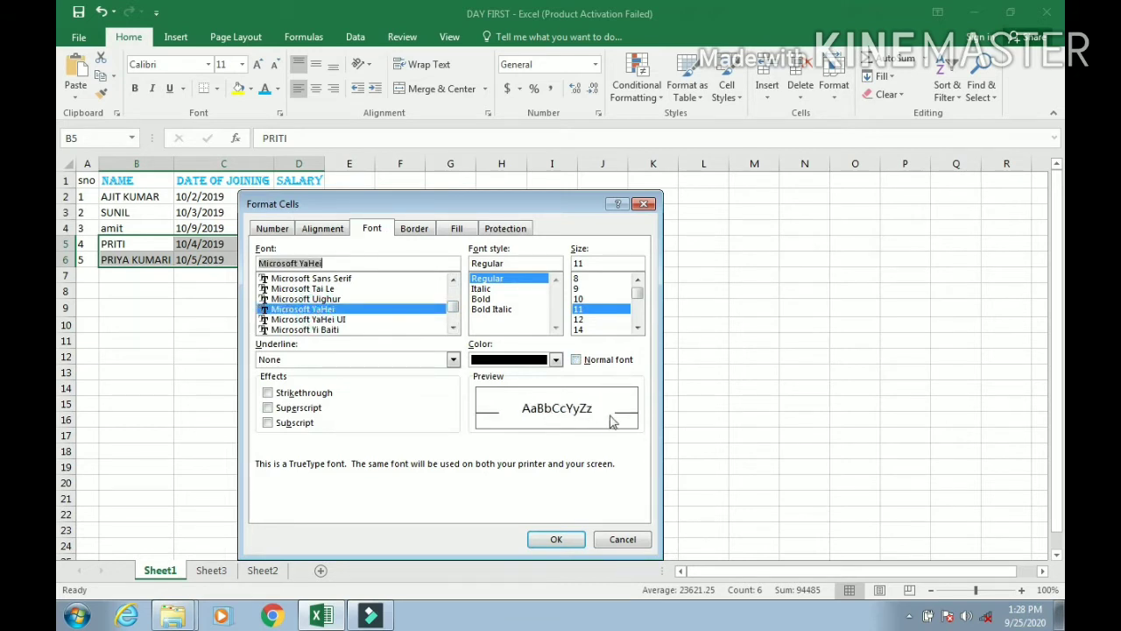
left_click(322, 279)
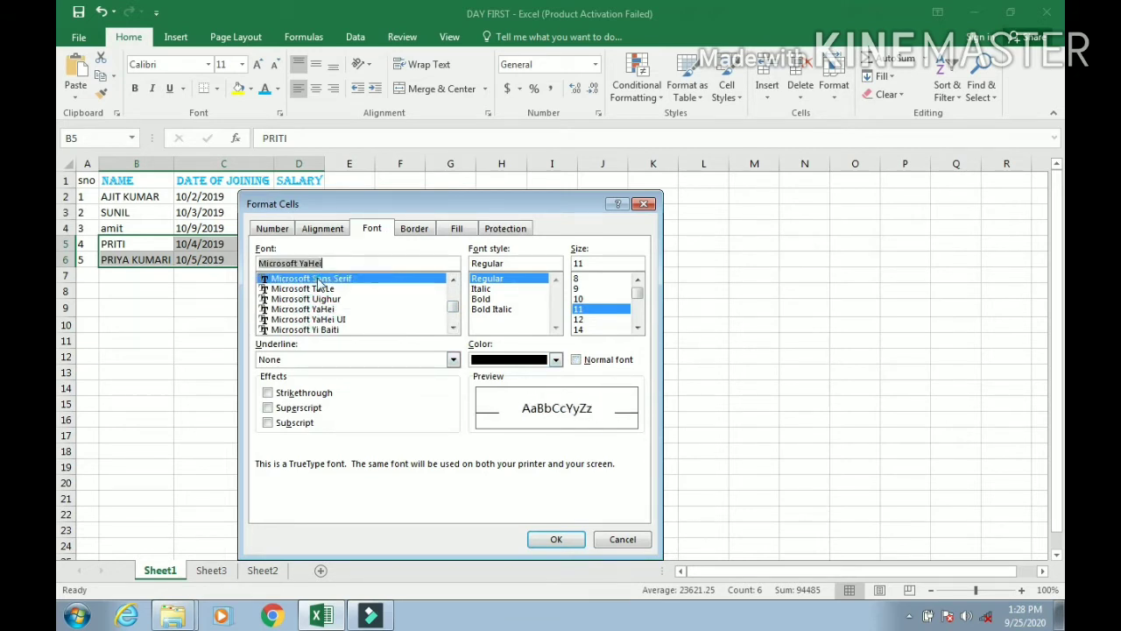
- Set the font style for B5:D6 to Bold Italic
left_click(483, 298)
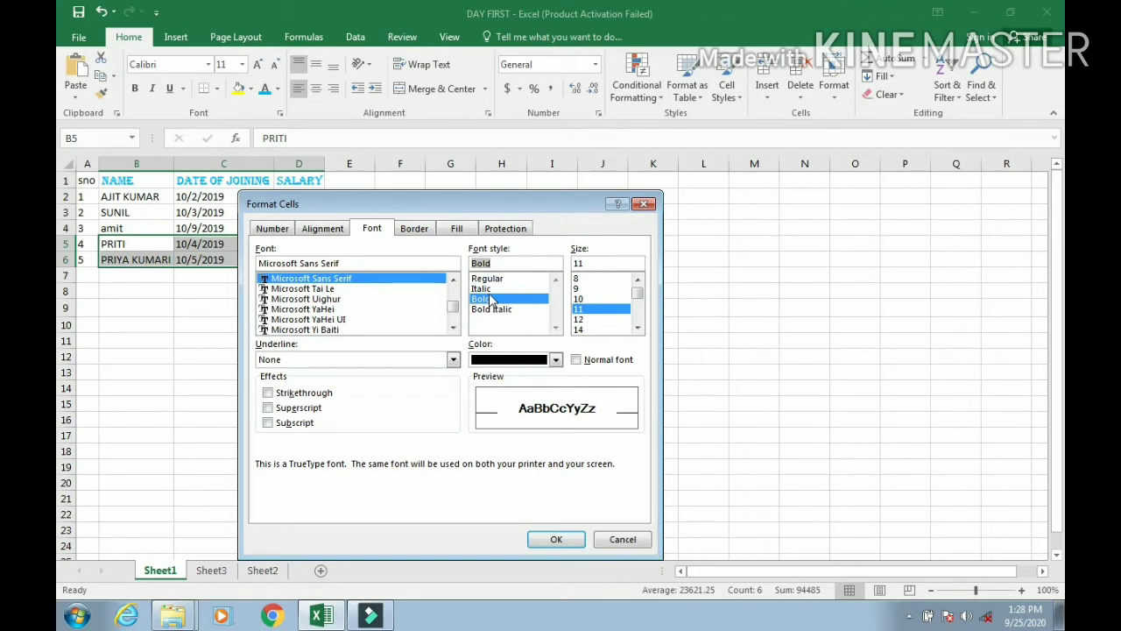
left_click(487, 279)
left_click(487, 298)
left_click(494, 310)
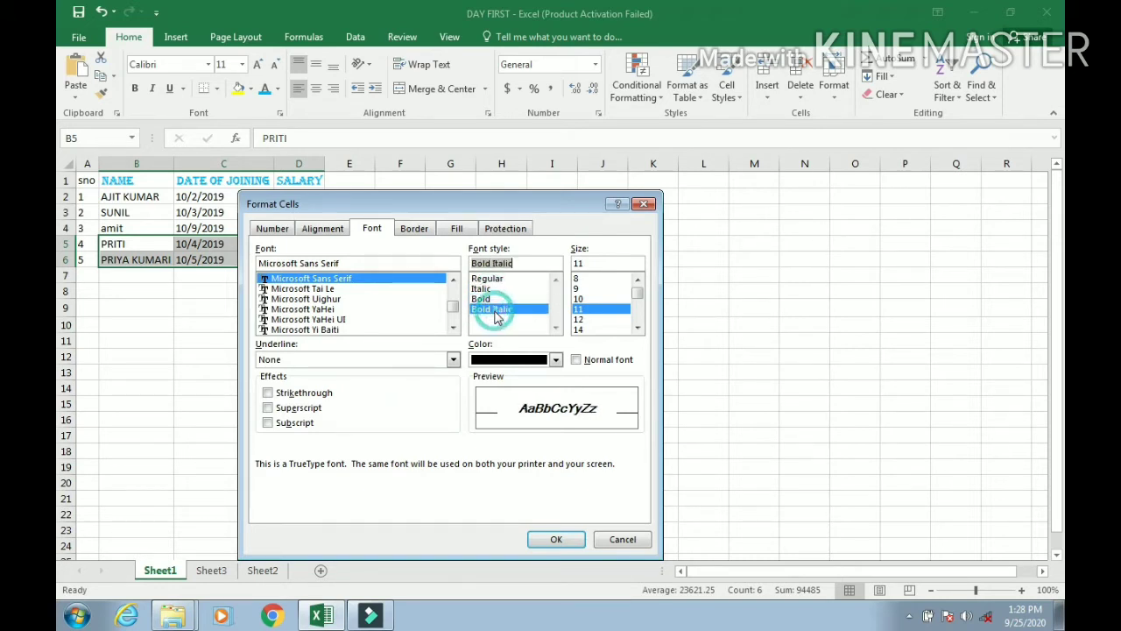
- Give the text in B5:D6 a Double underline and set its font size to 18
left_click(453, 360)
left_click(304, 396)
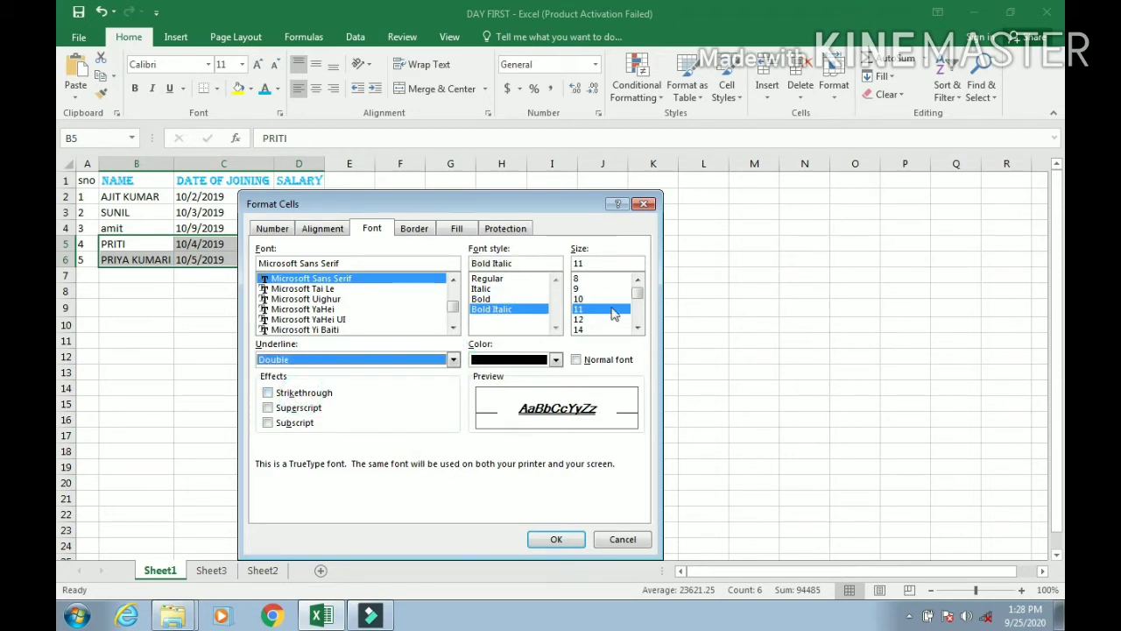
left_click(637, 328)
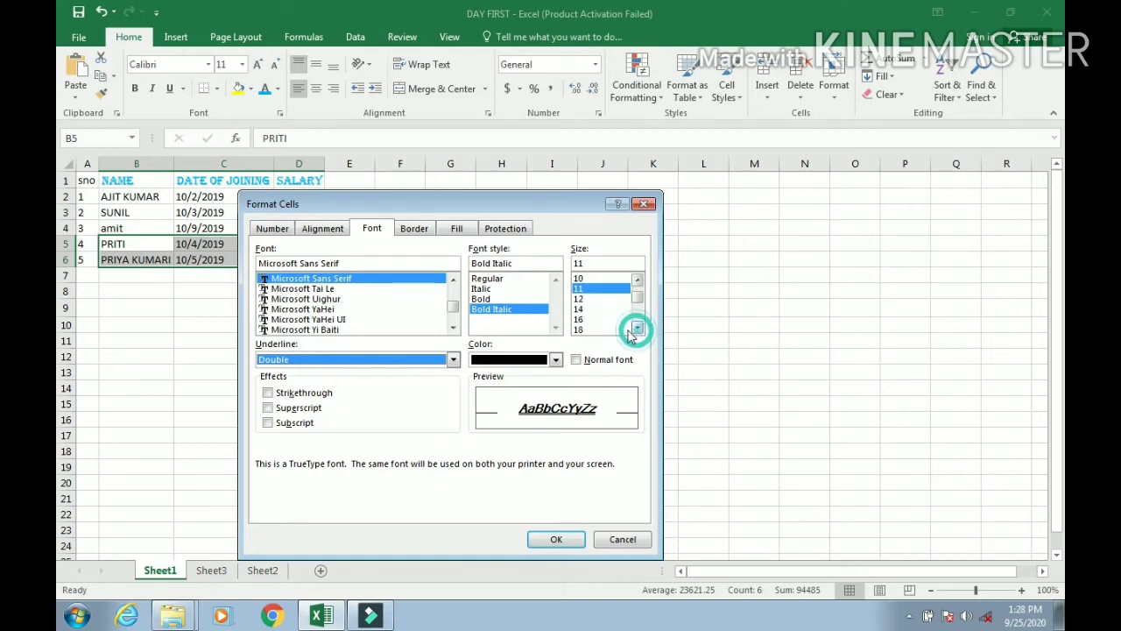
left_click(584, 331)
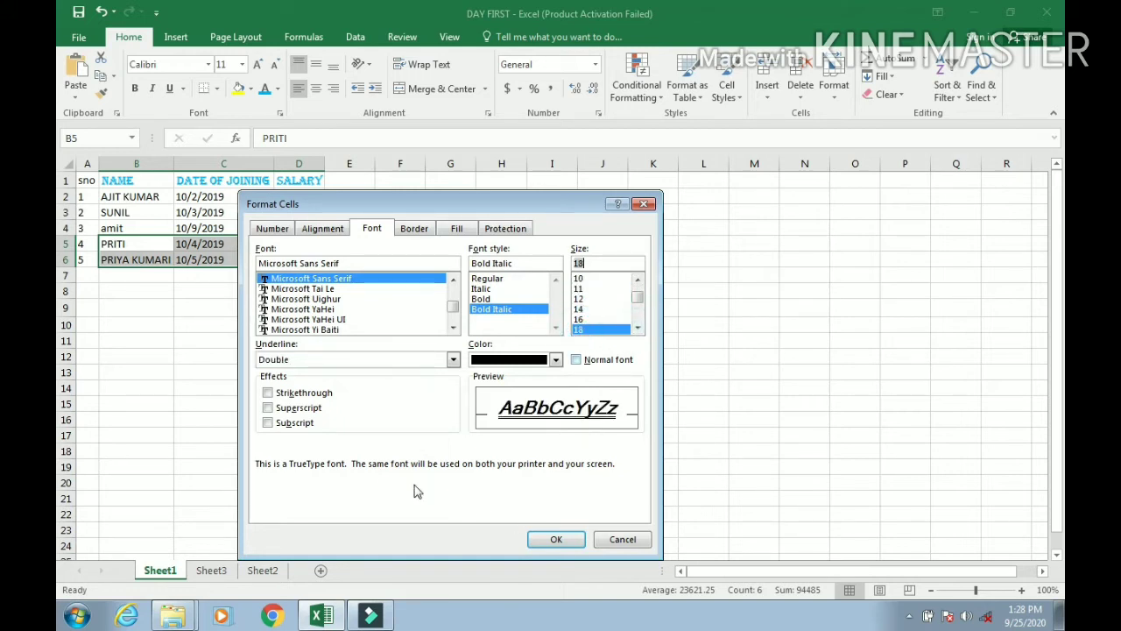
- Pick a solid border line style and choose green as the background fill for B5:D6
left_click(416, 234)
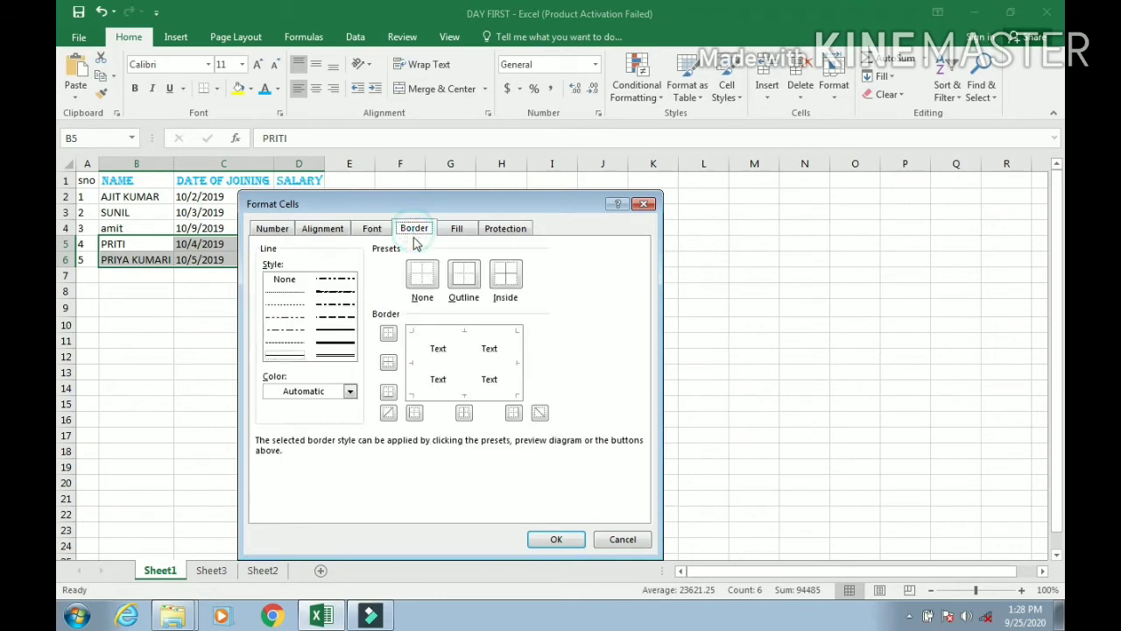
left_click(336, 342)
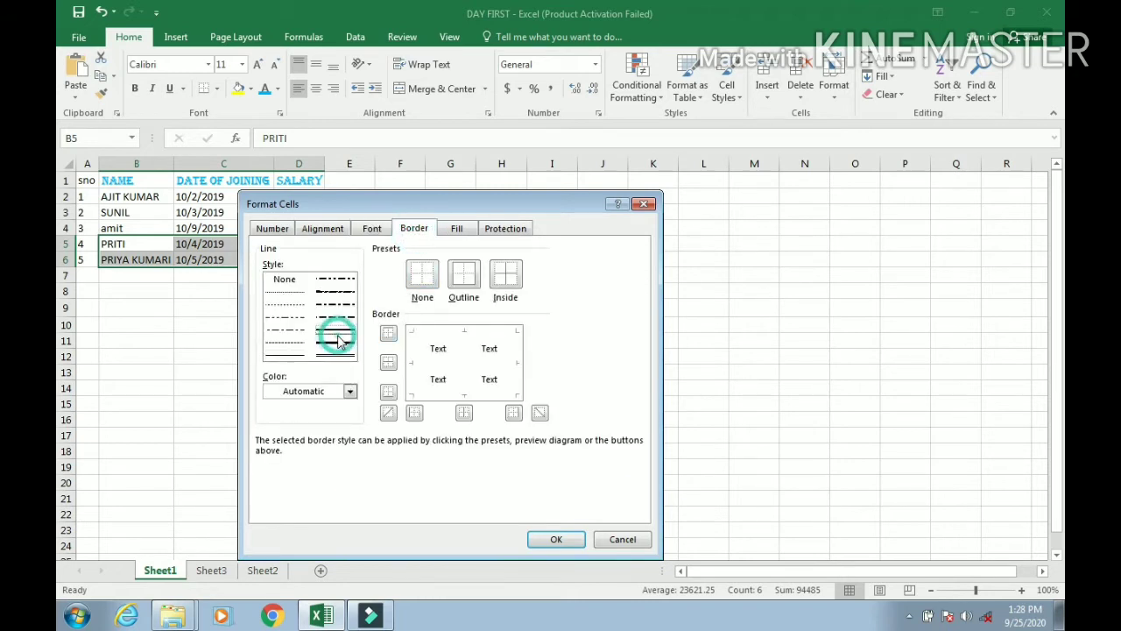
left_click(454, 230)
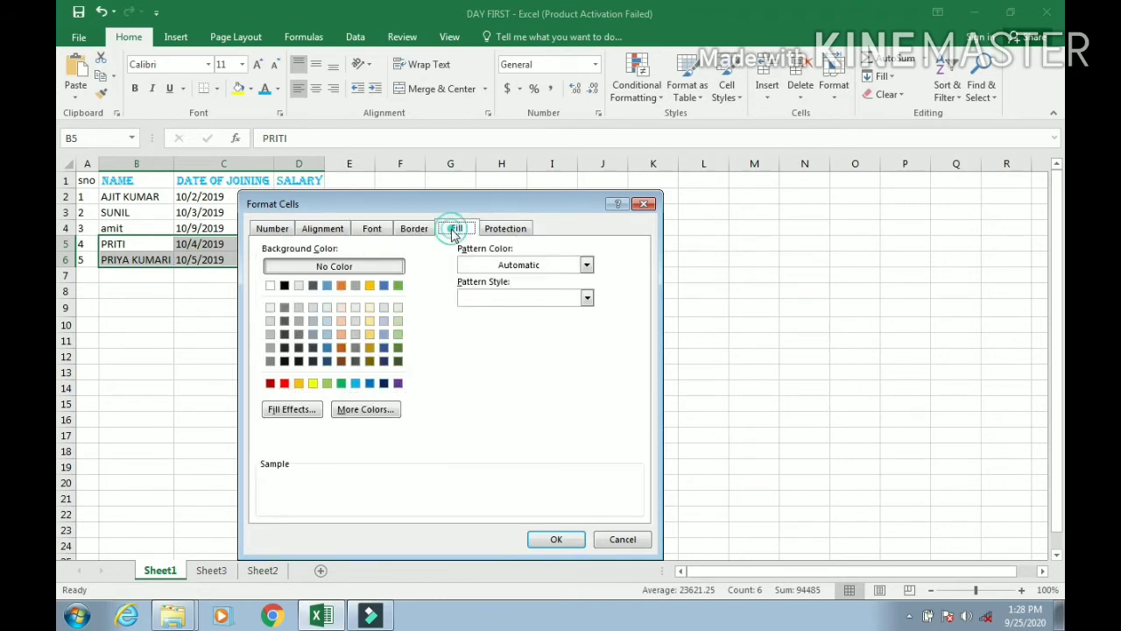
left_click(284, 285)
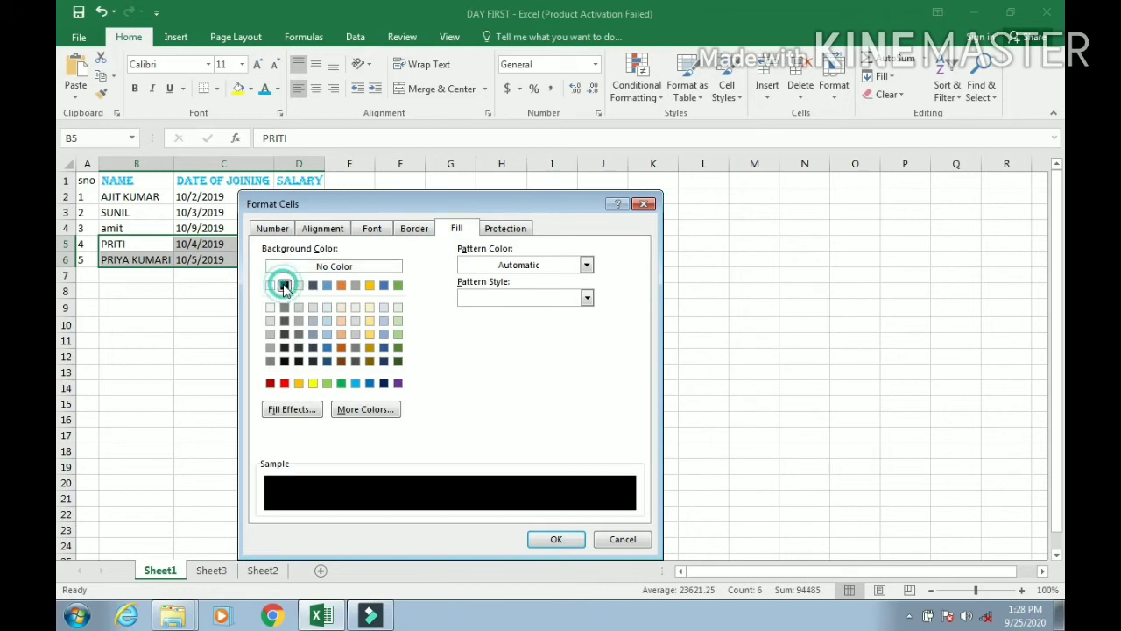
left_click(398, 286)
- Pick the double border line style and, after viewing the alignment and number settings, apply the chosen formatting to B5:D6
left_click(416, 229)
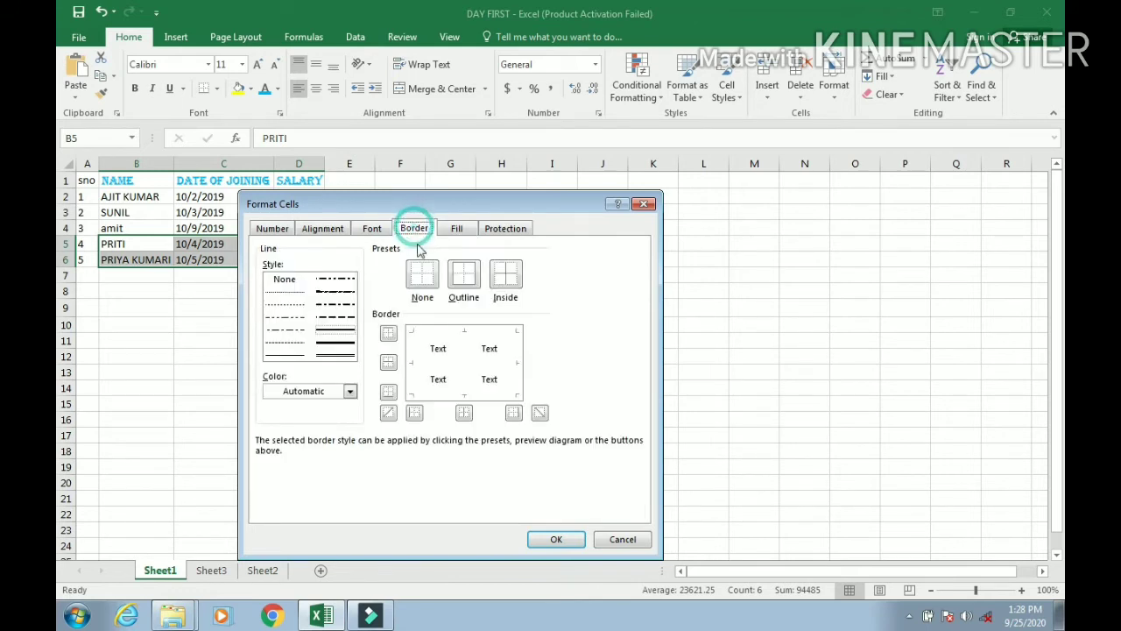
left_click(336, 355)
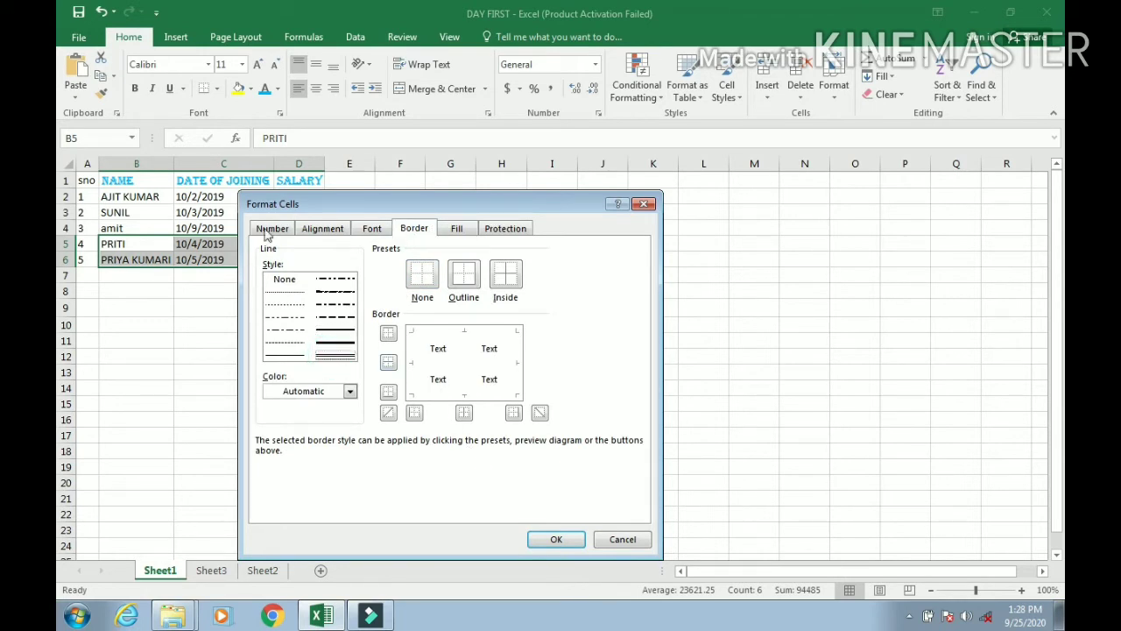
left_click(322, 230)
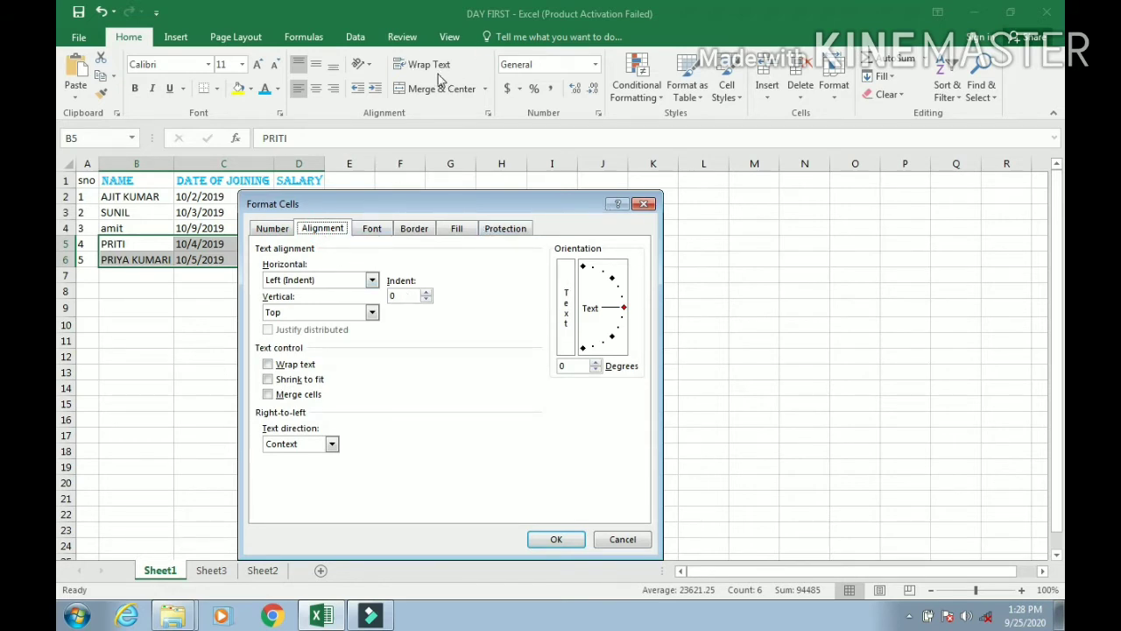
left_click(277, 229)
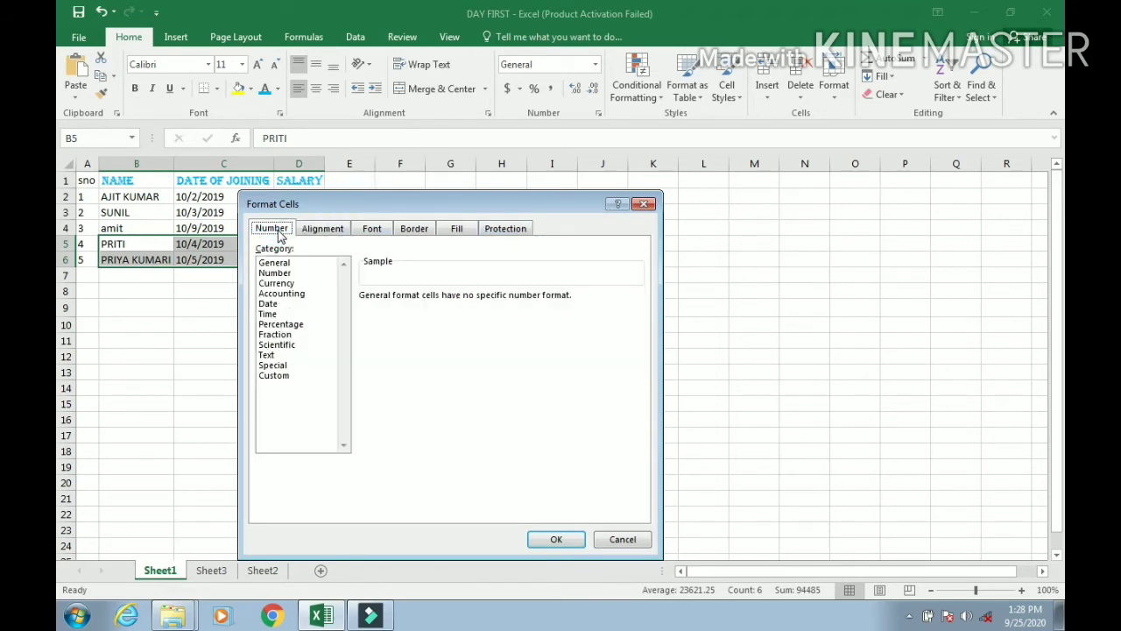
left_click(561, 540)
left_click(474, 373)
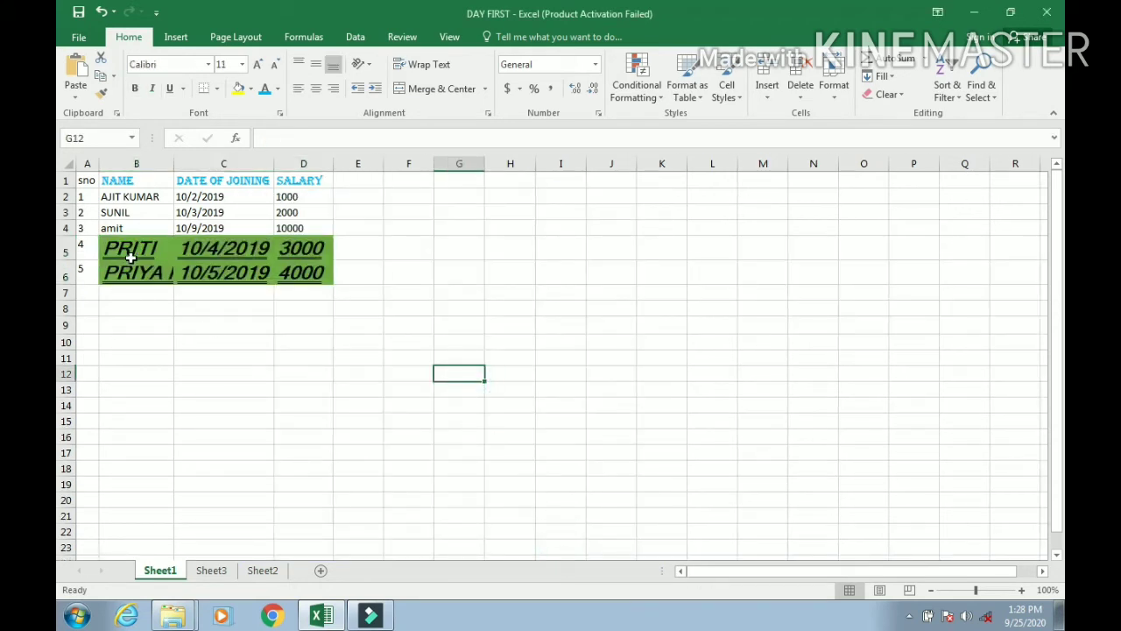
- Fit the width of column B to its contents and undo that change
double_click(173, 163)
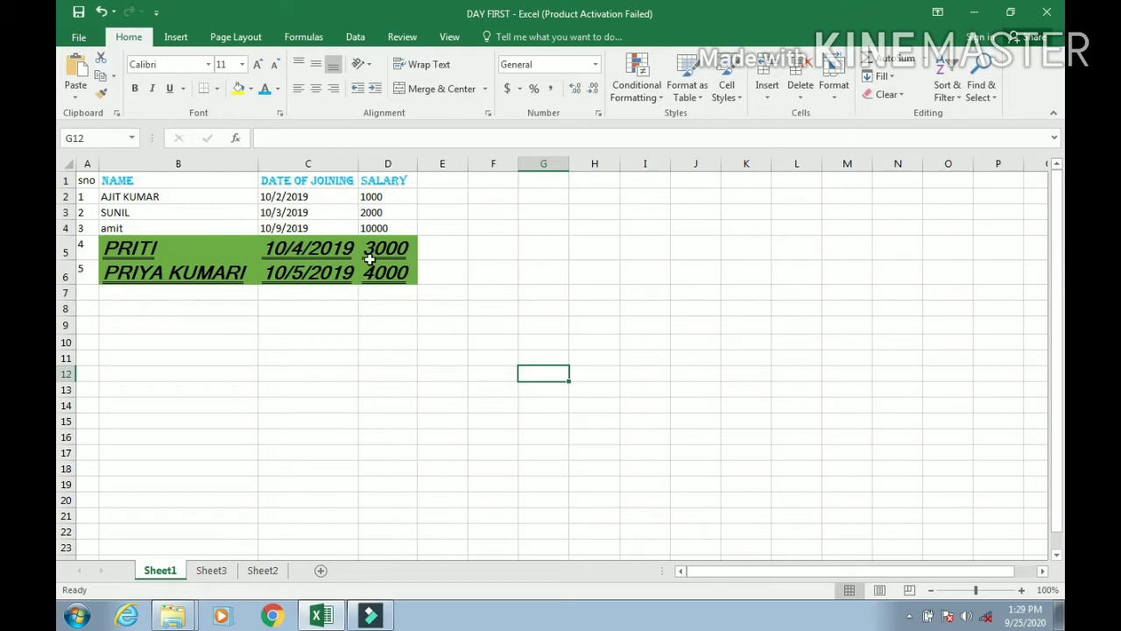
key("ctrl+z")
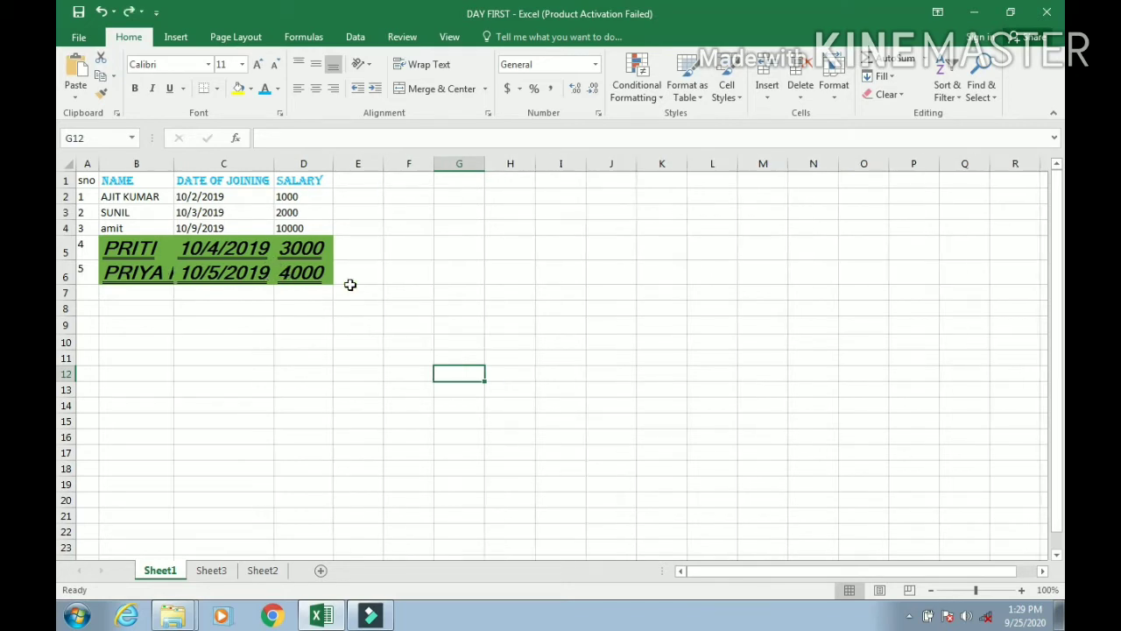
- Undo the formatting applied to B5:D6
key("ctrl+z")
left_click(223, 263)
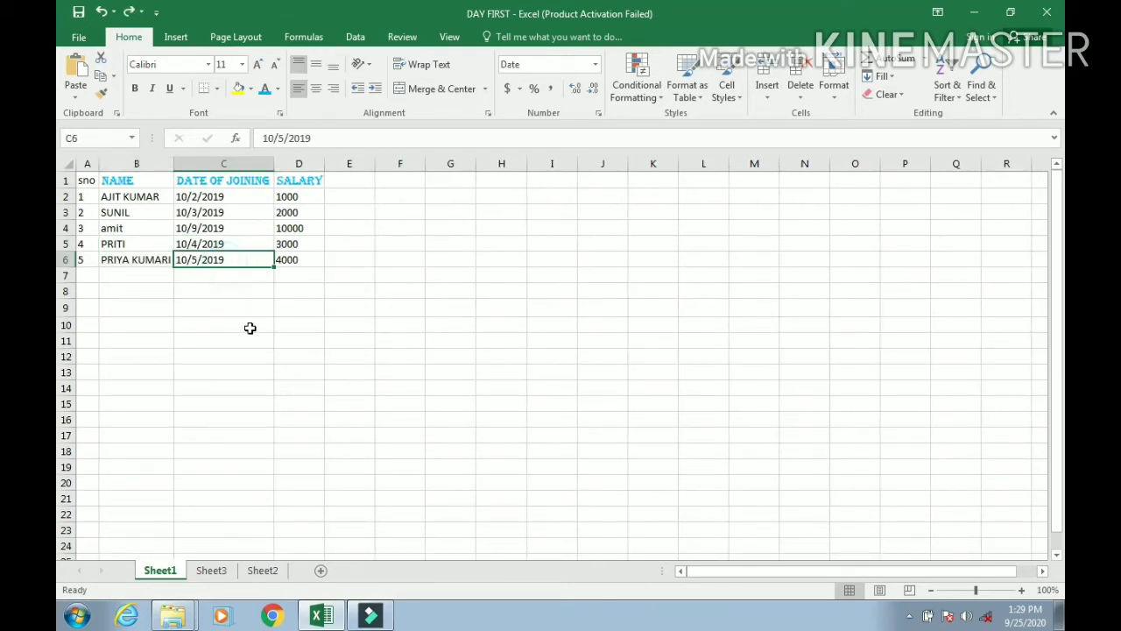
left_click(222, 336)
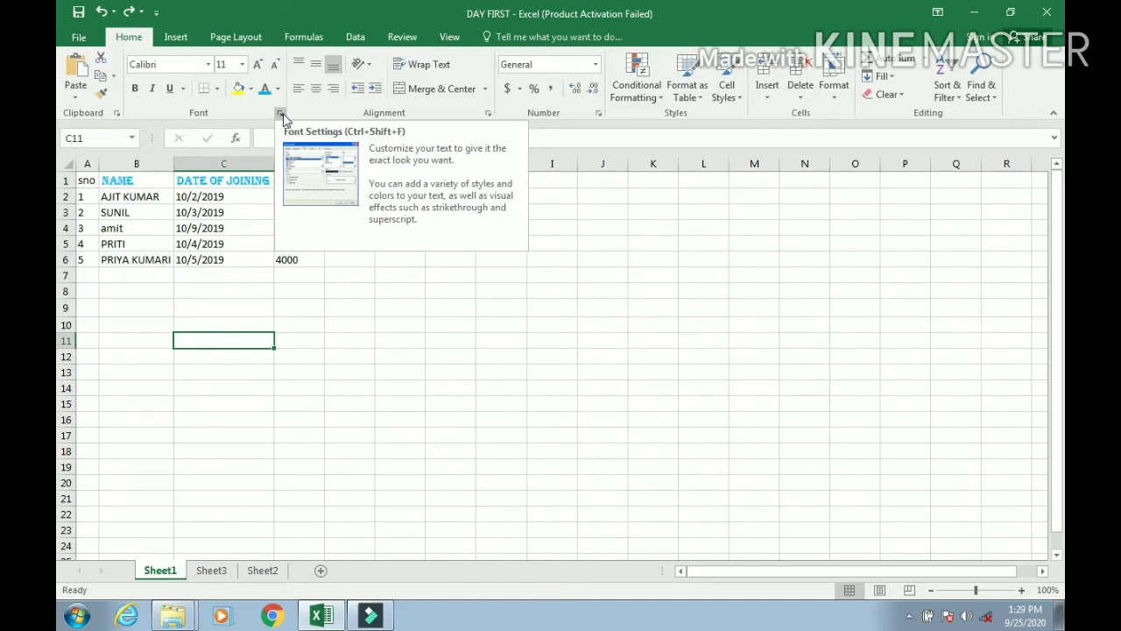
- Fill cells B6:D6 with a light gray background color
left_click(310, 321)
left_click_drag(116, 259, 286, 257)
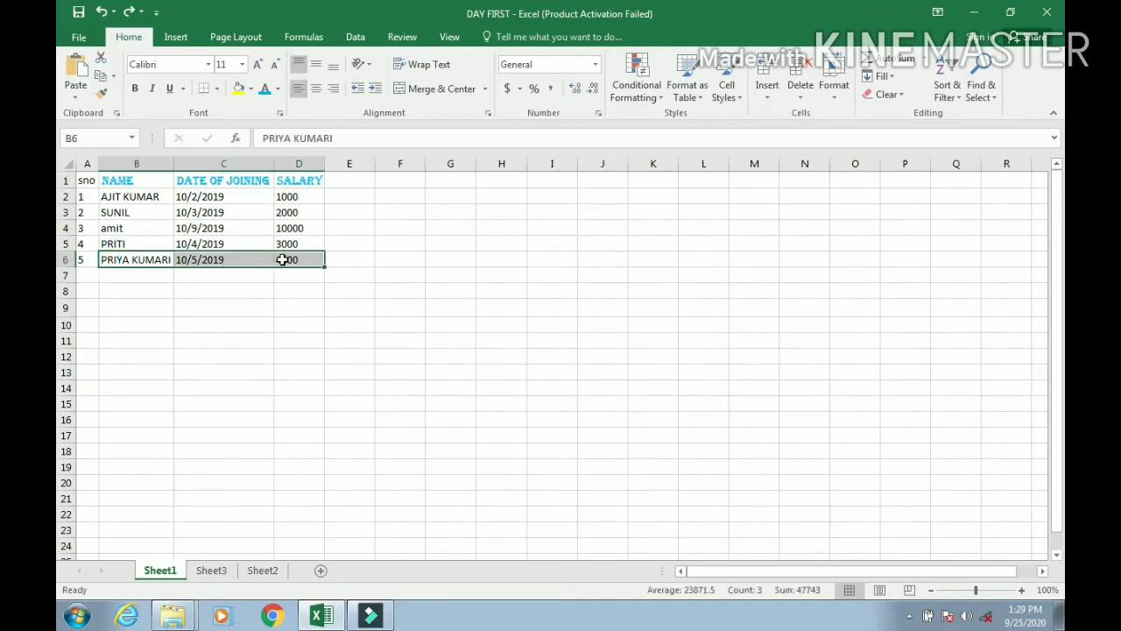
left_click(252, 91)
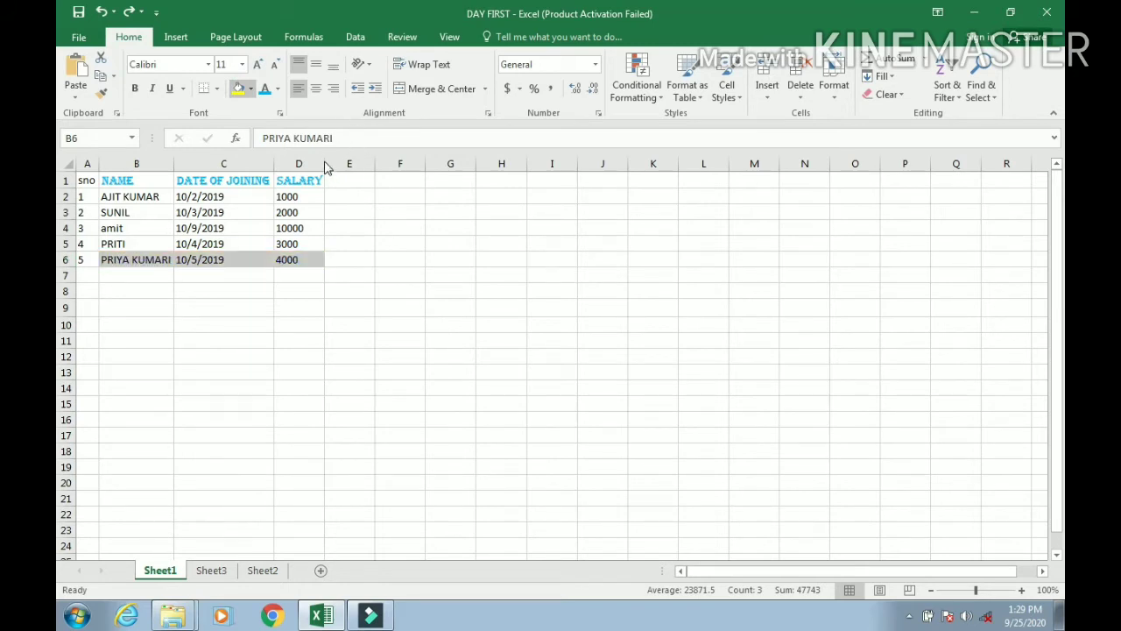
left_click(326, 168)
left_click(471, 238)
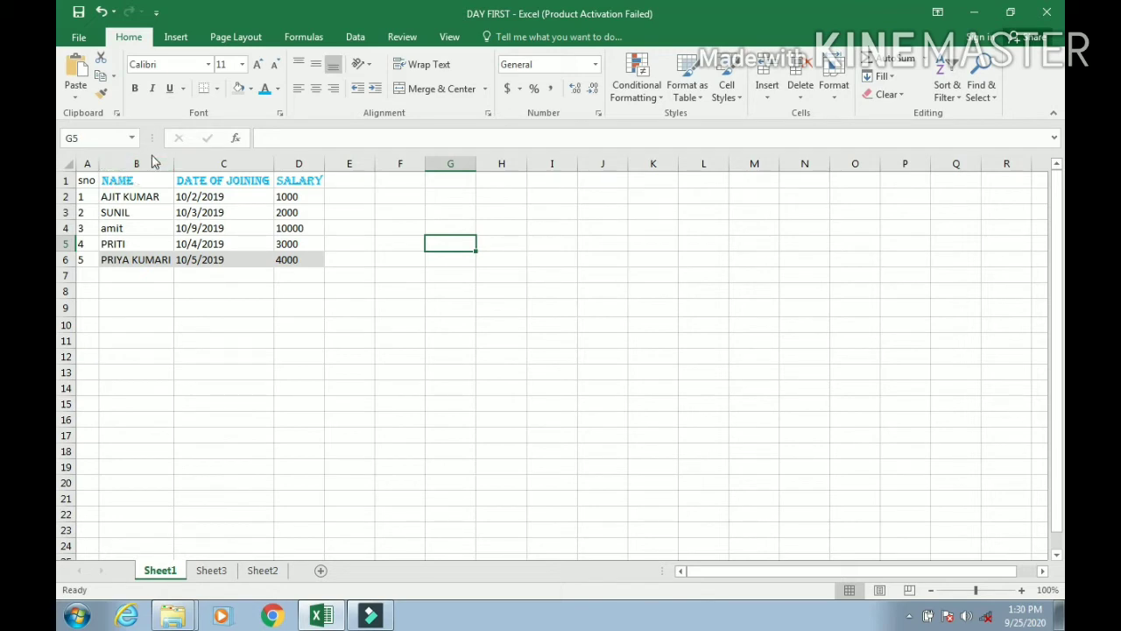
left_click(300, 341)
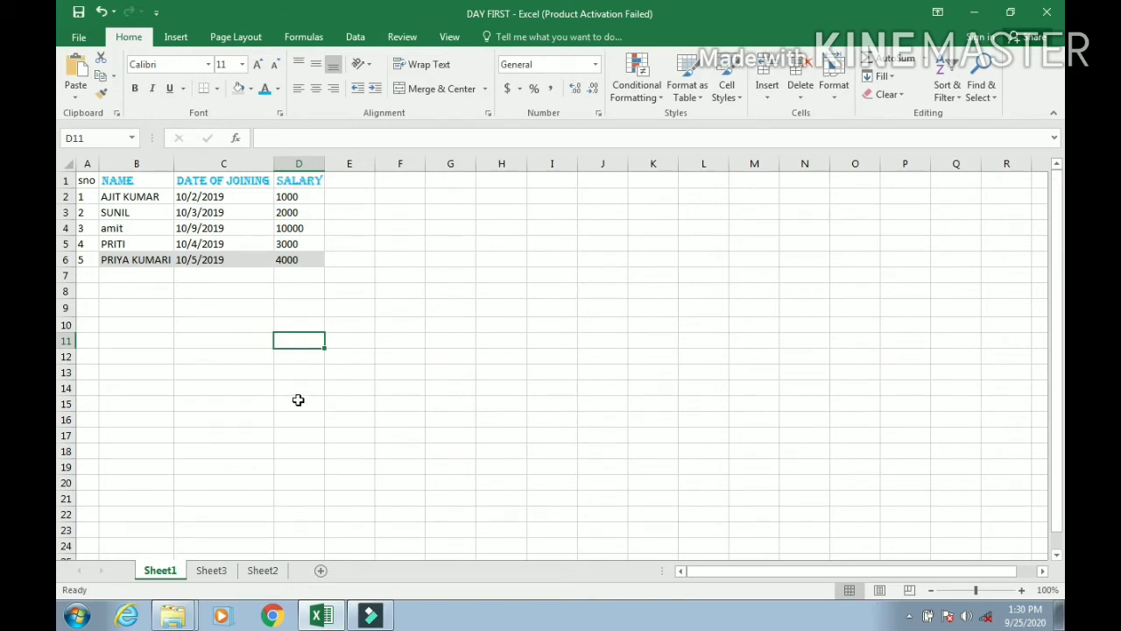
left_click(301, 407)
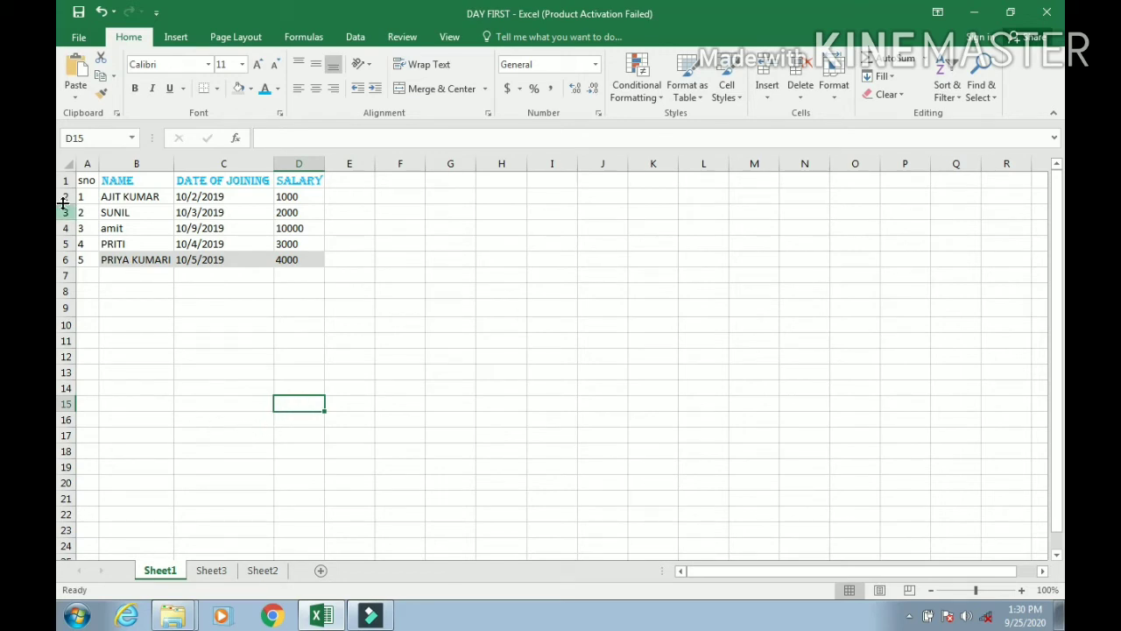
- Convert the range A1:D6 into a table, using its first row as headers
left_click_drag(85, 179, 306, 255)
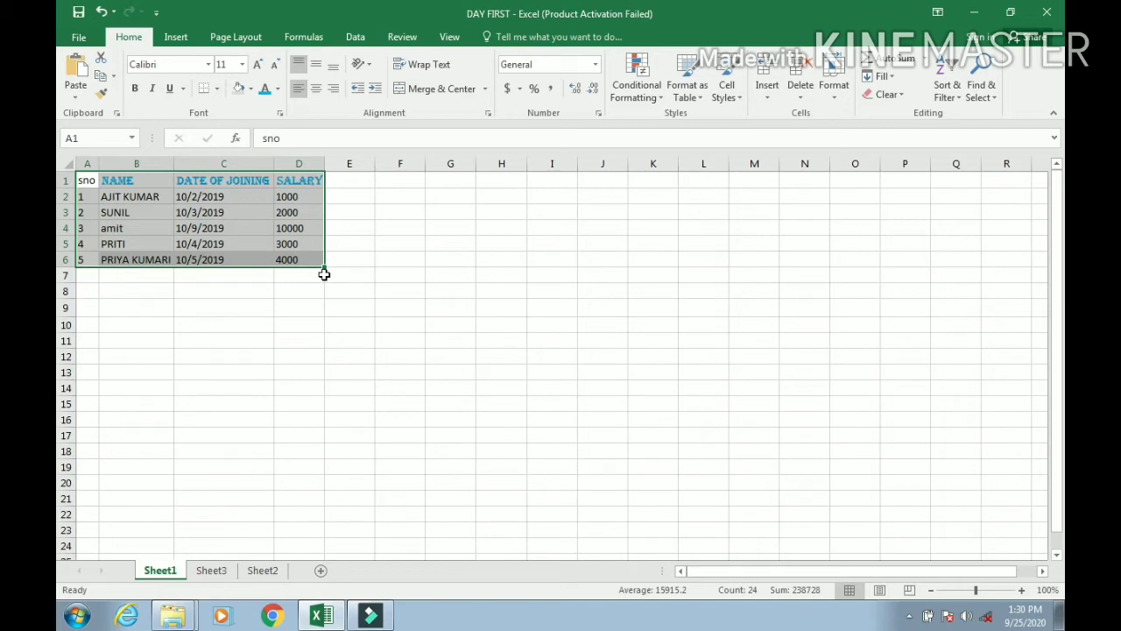
left_click(177, 41)
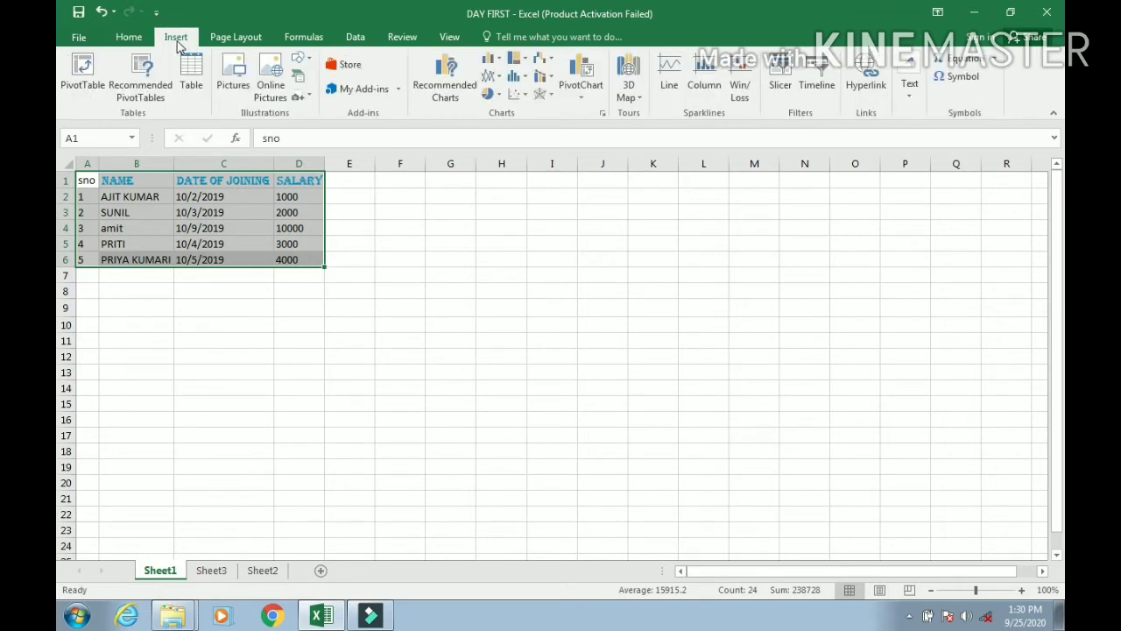
left_click(191, 91)
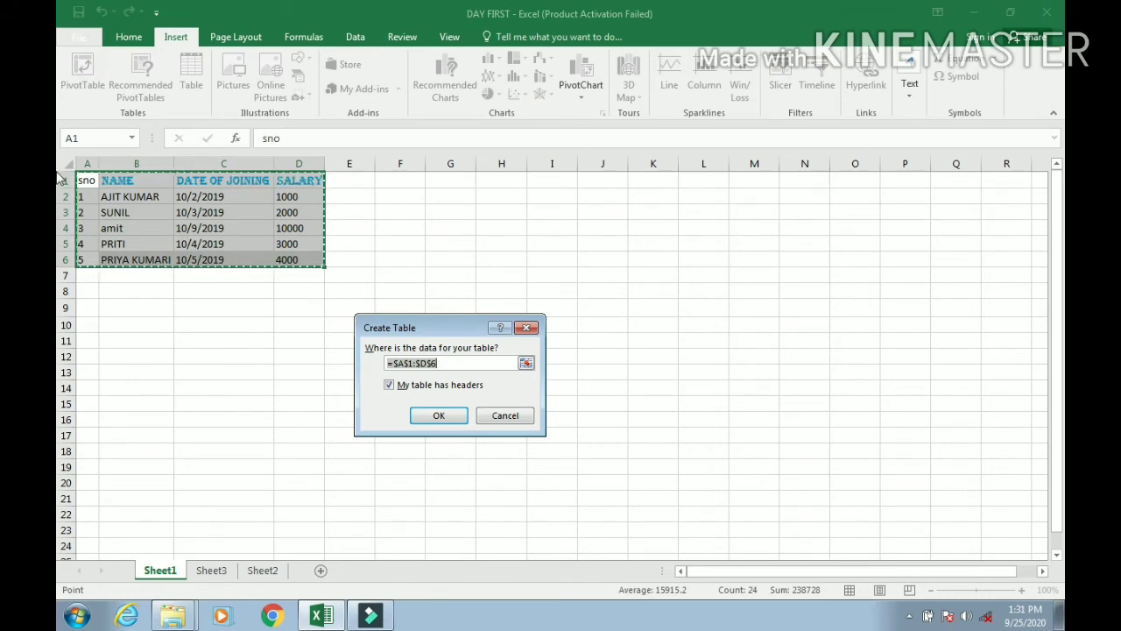
left_click(441, 415)
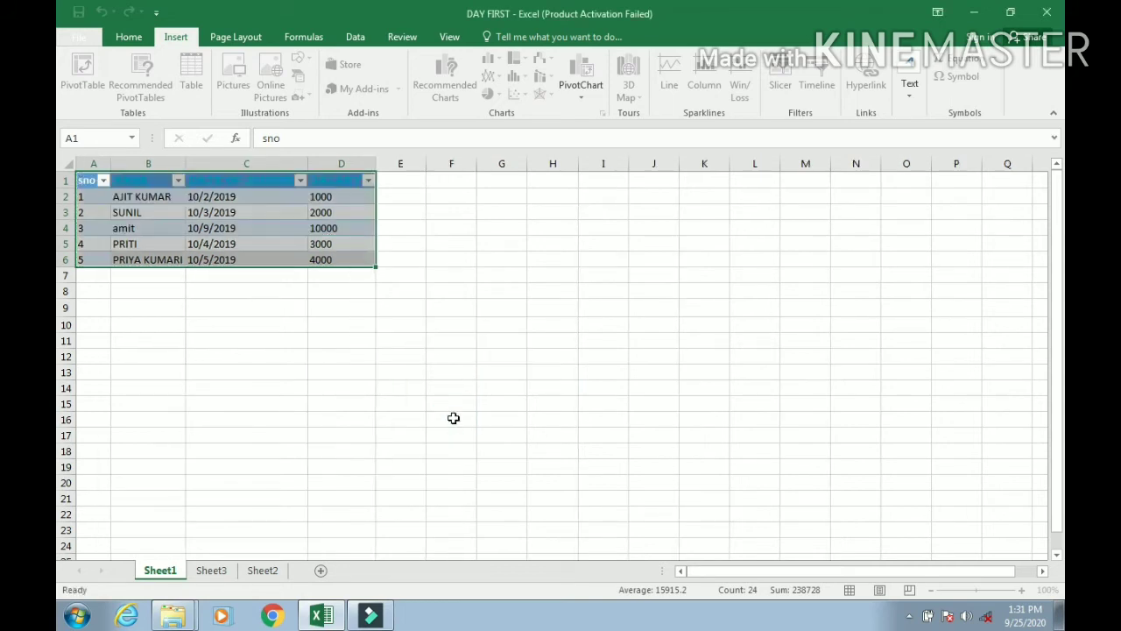
left_click_drag(351, 388, 403, 389)
- Examine the sort, filter and search options available for the NAME column of the table
left_click(178, 193)
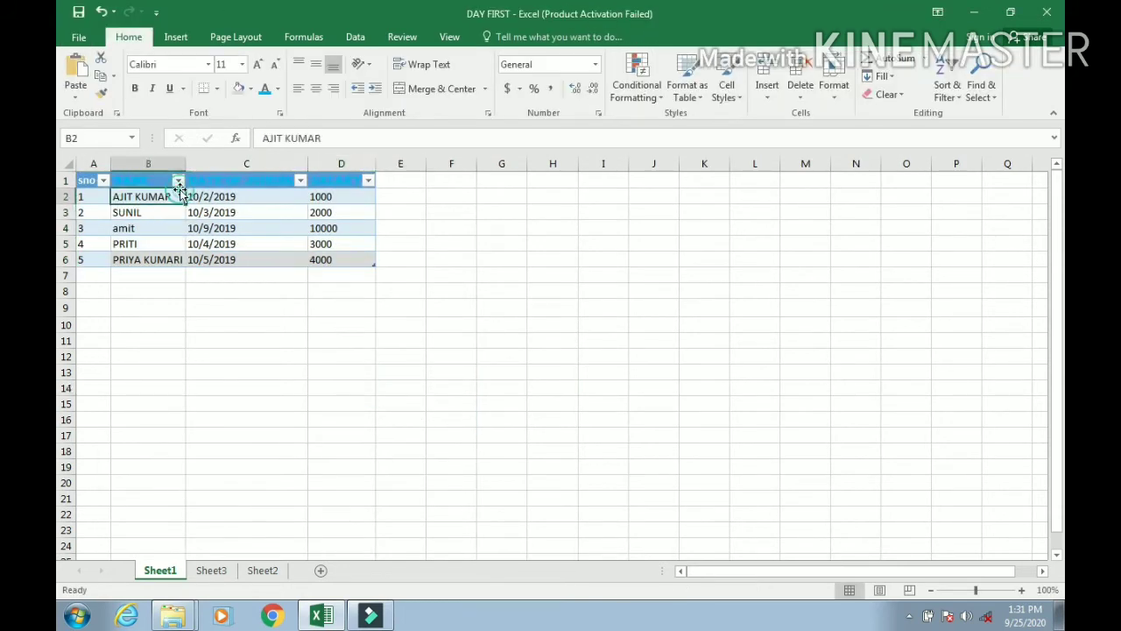
left_click(178, 182)
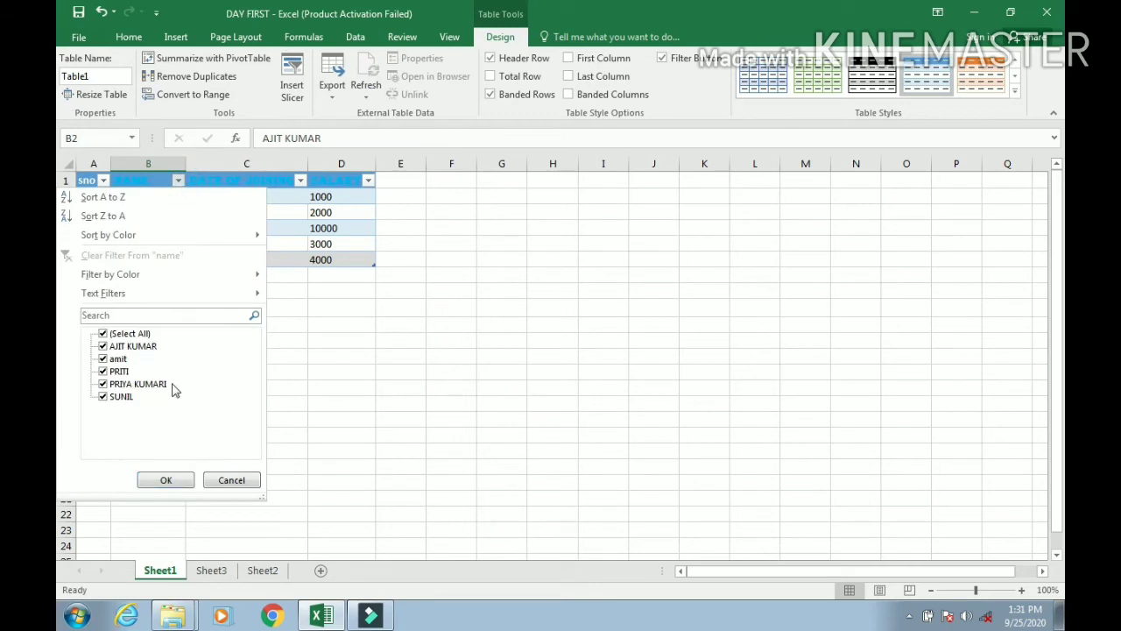
left_click(347, 322)
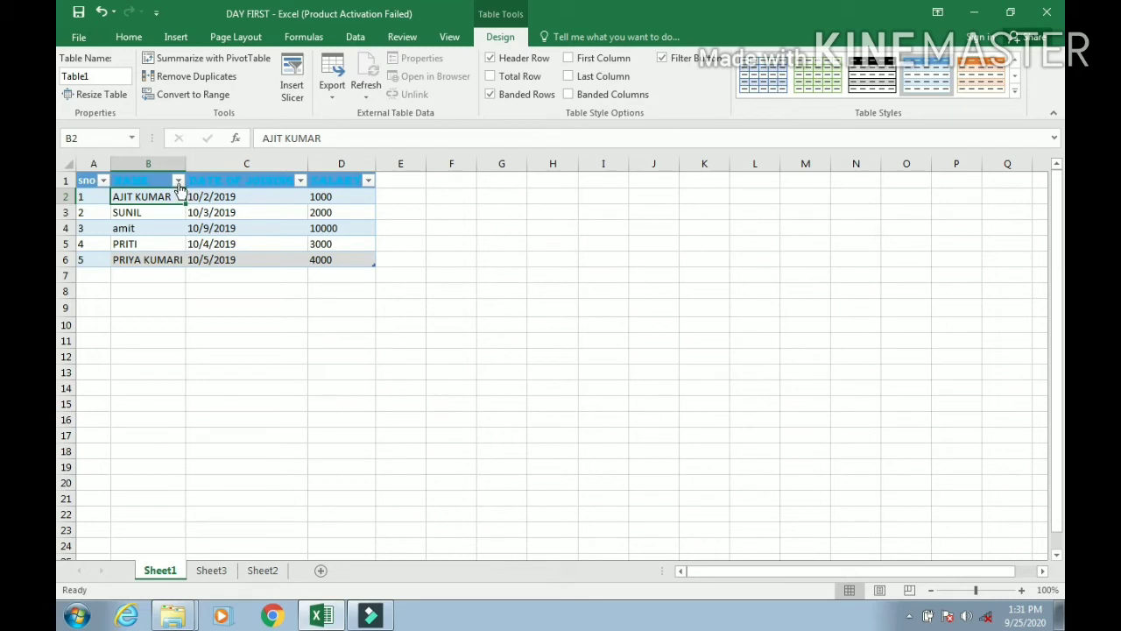
left_click(178, 180)
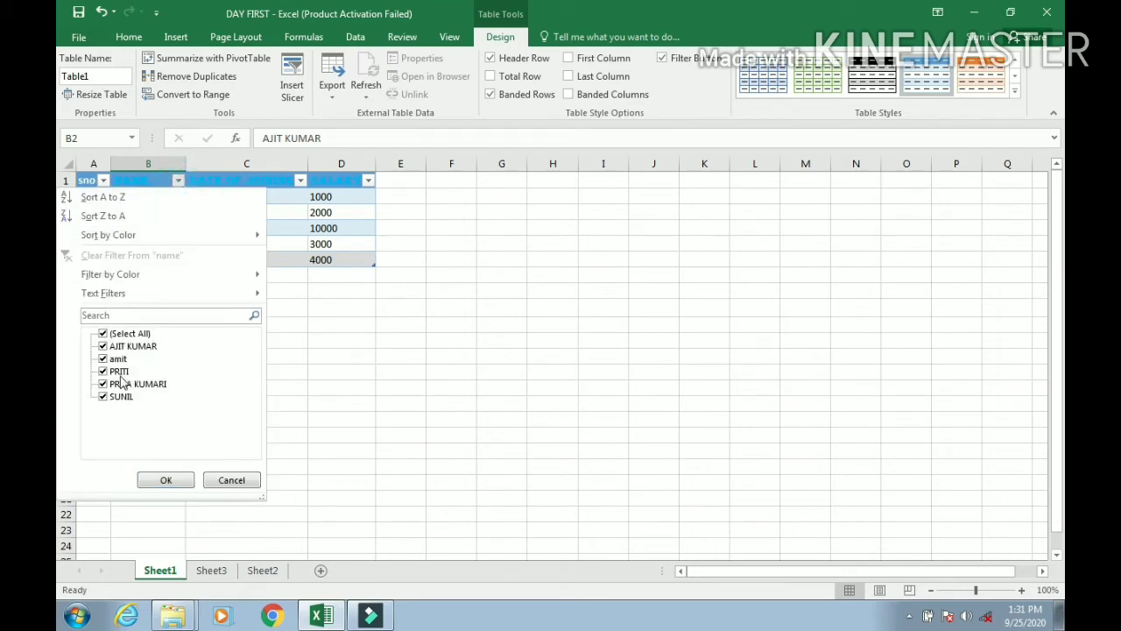
left_click(127, 315)
left_click(439, 313)
left_click(178, 180)
left_click(140, 314)
left_click(375, 373)
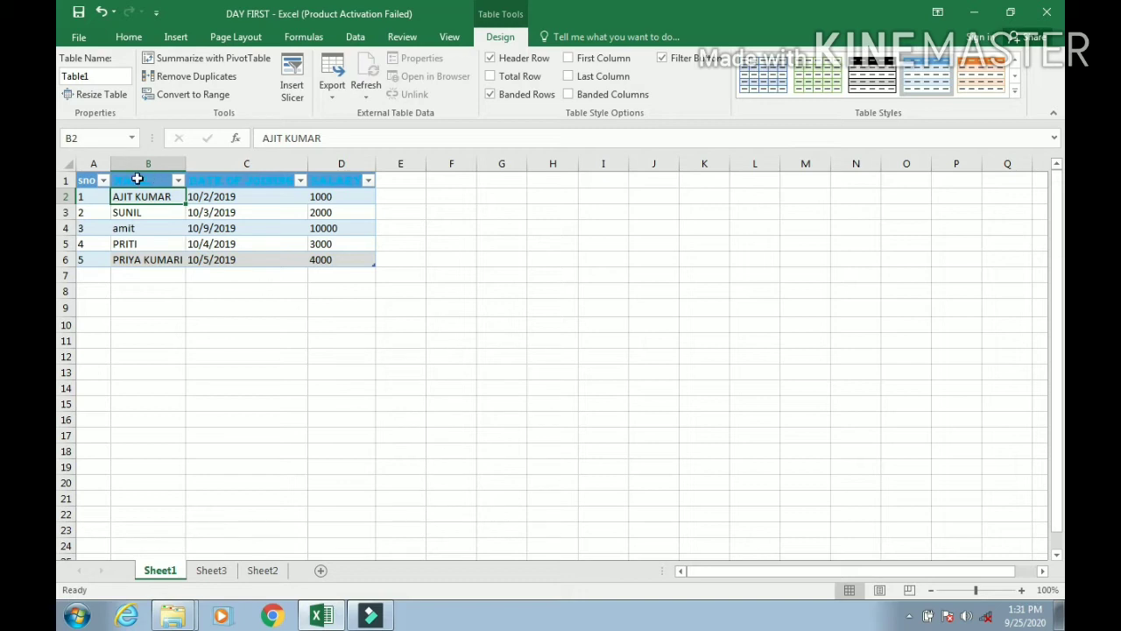
- Try several quick table styles on A1:D6, including orange, green and blue
left_click_drag(81, 180, 372, 263)
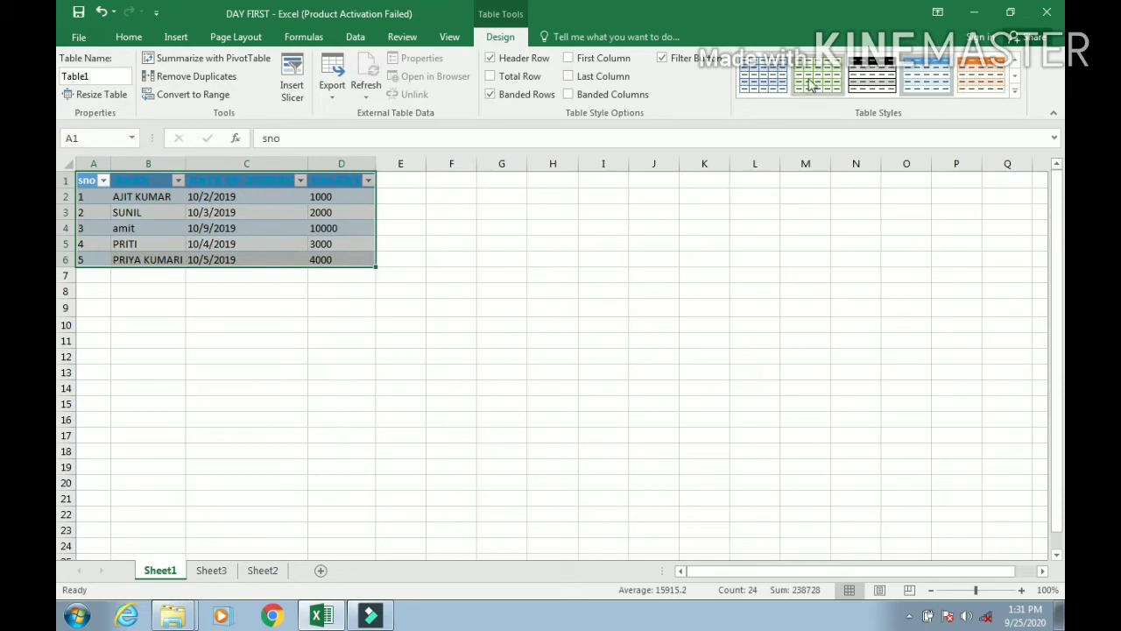
left_click(872, 77)
left_click(943, 77)
left_click(976, 78)
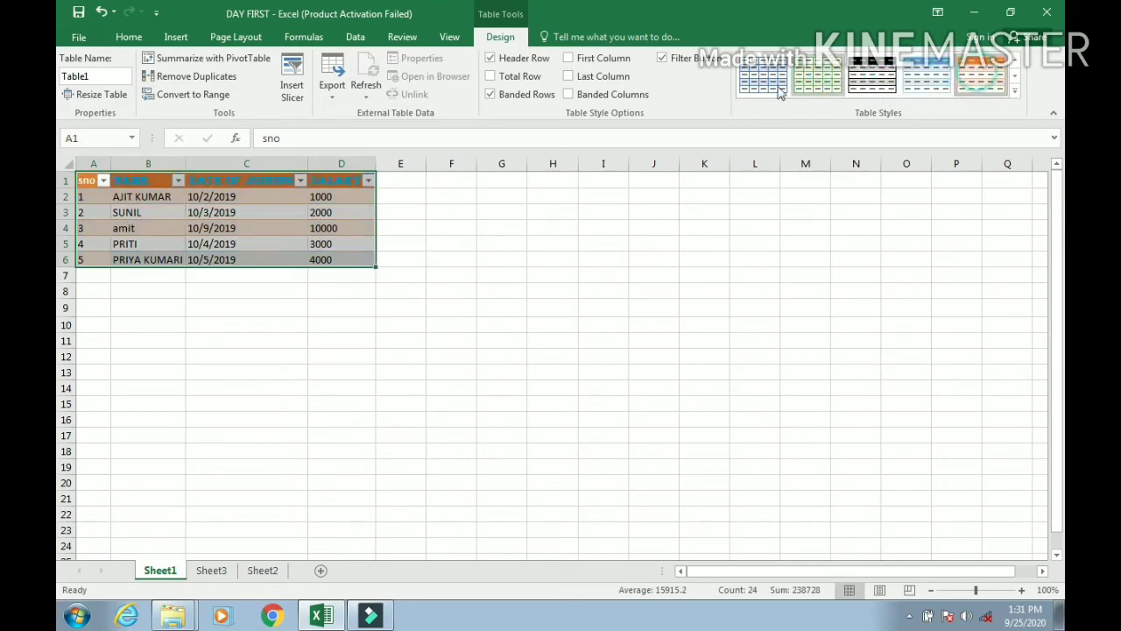
left_click(760, 83)
left_click(838, 82)
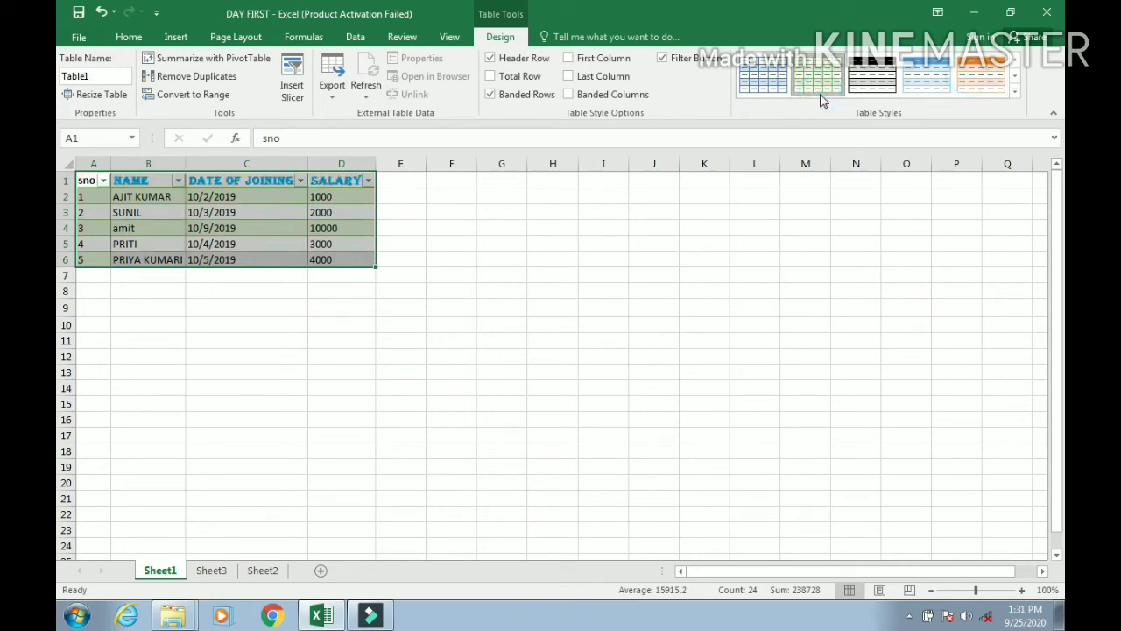
left_click(948, 86)
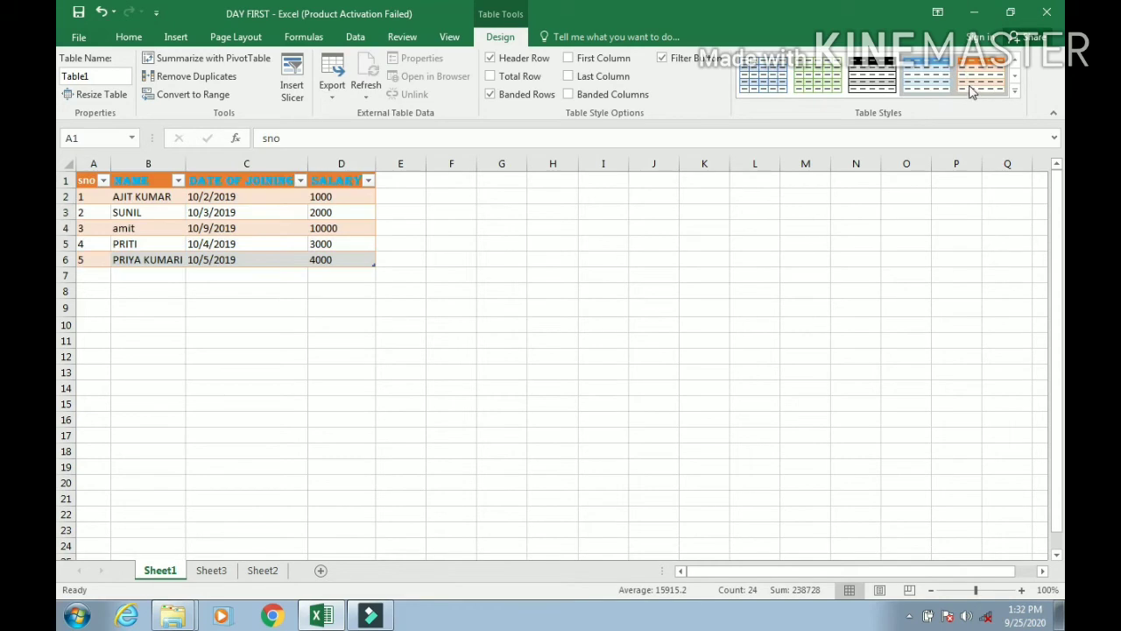
- Apply a medium orange table style to A1:D6, followed by a gray table style
left_click(1015, 91)
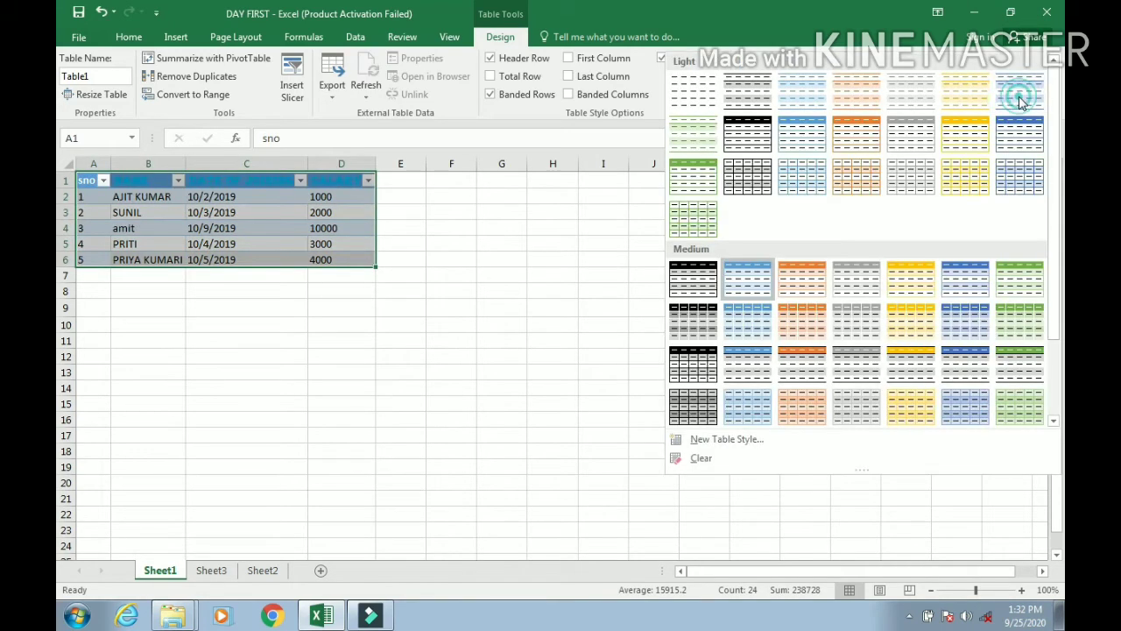
left_click(802, 316)
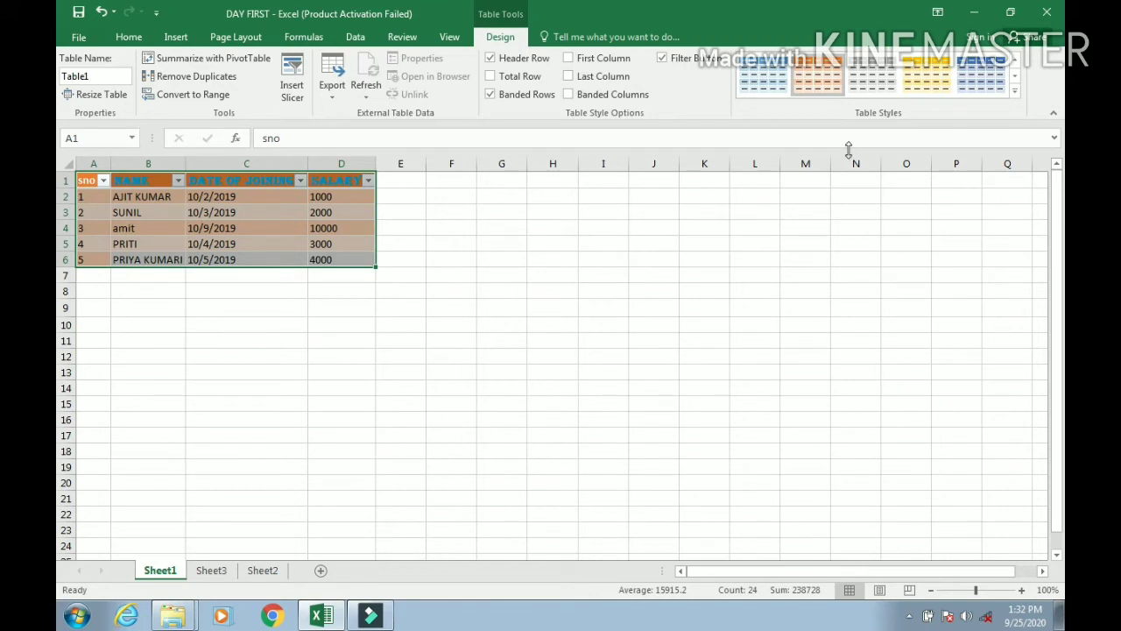
left_click(123, 38)
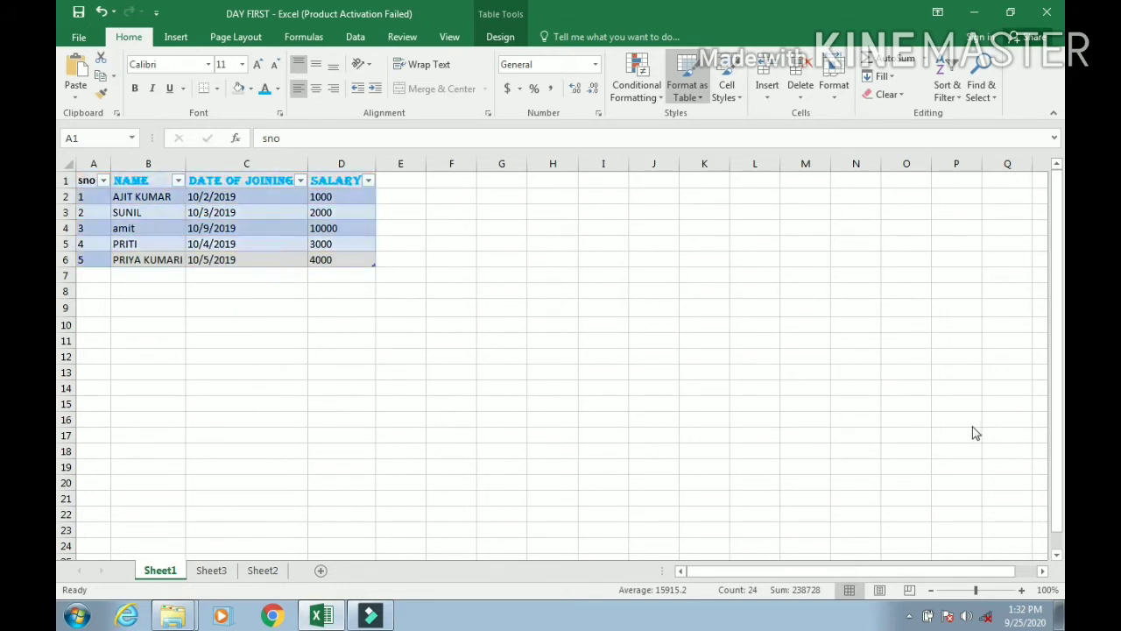
left_click(863, 309)
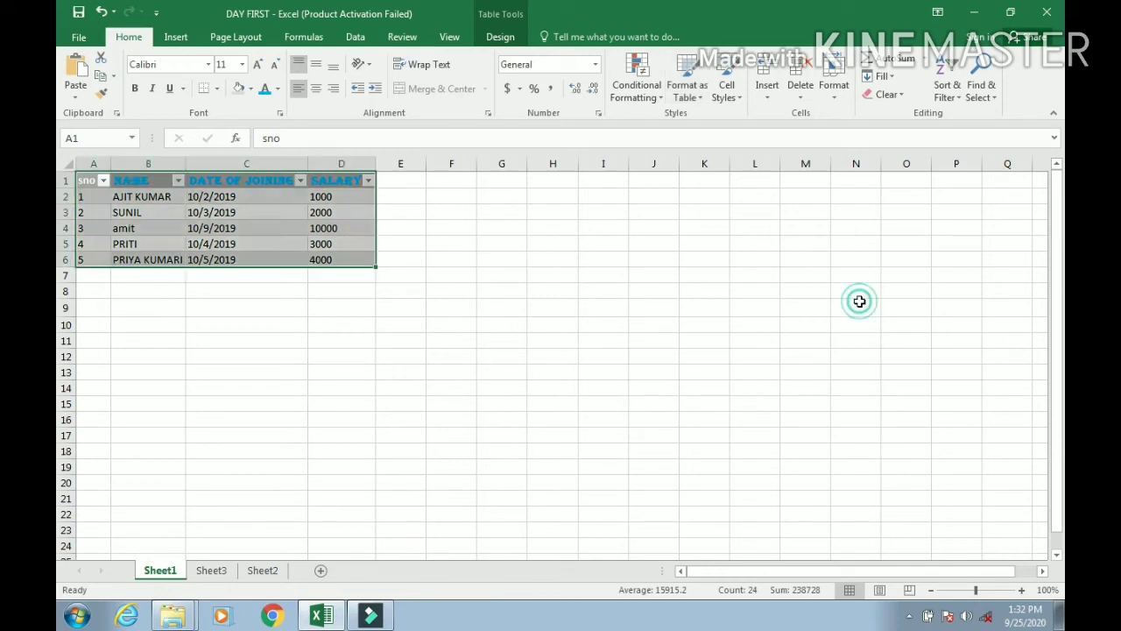
left_click(516, 340)
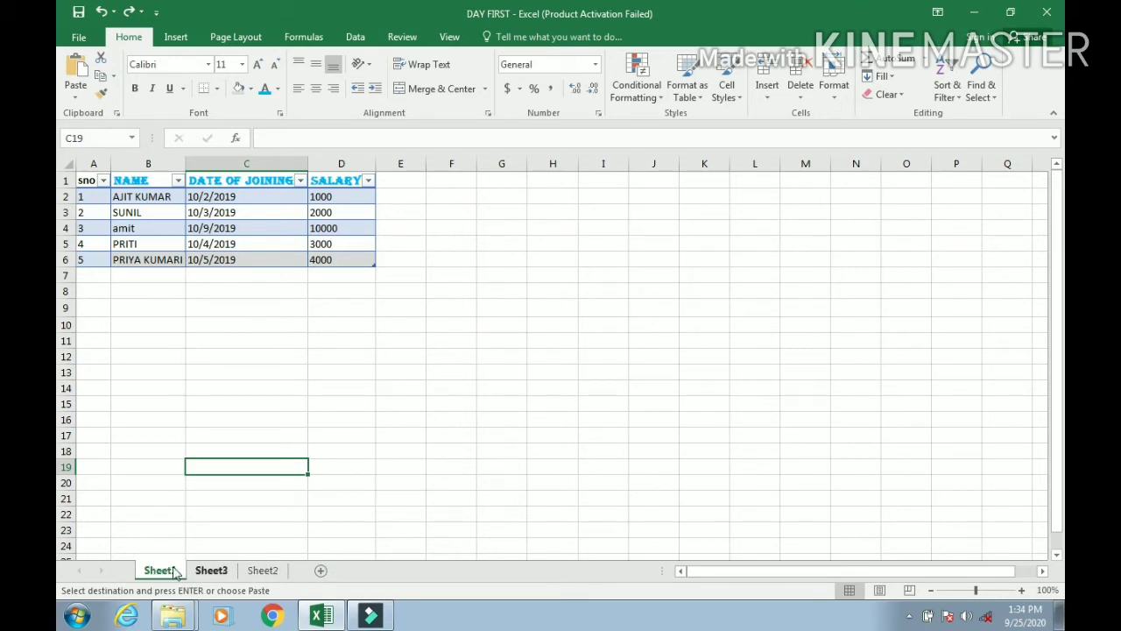
- Move Sheet2 in front of Sheet1 in the sheet order
left_click(263, 571)
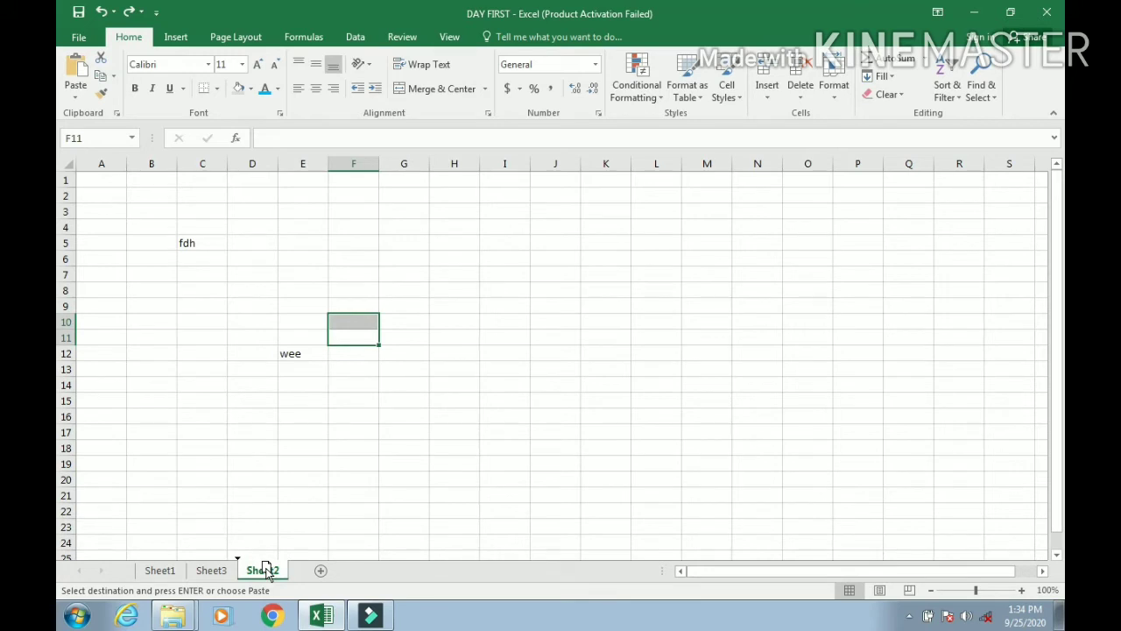
mouse_move(267, 570)
left_mouse_down()
mouse_move(140, 572)
mouse_move(154, 572)
left_mouse_up()
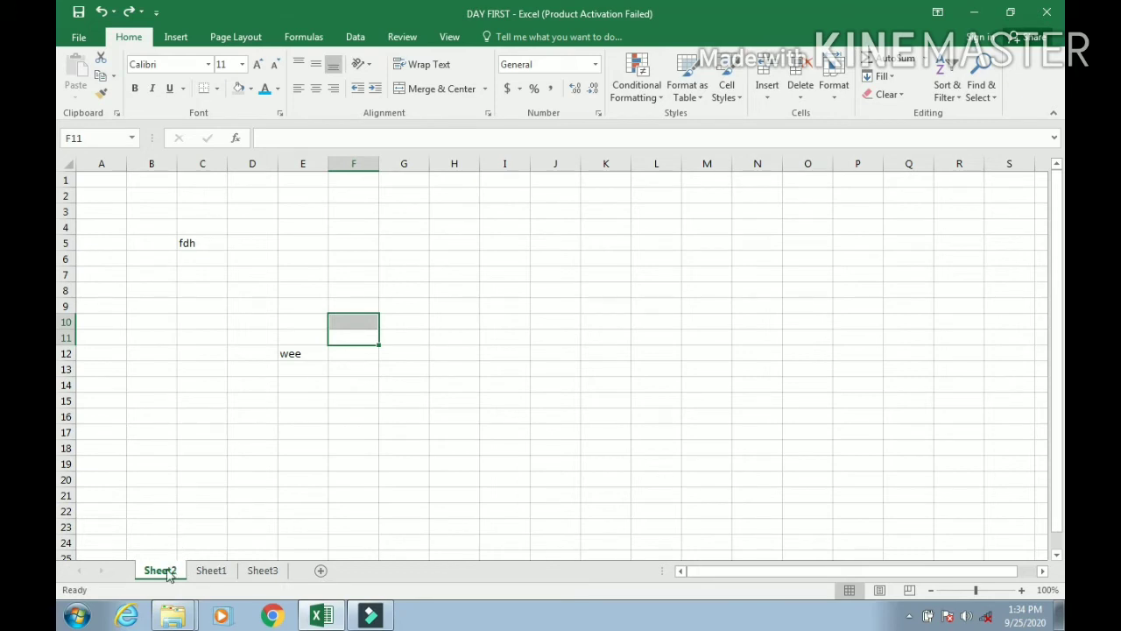
- Move Sheet3 before Sheet1 within the DAY FIRST.xlsx workbook without creating a copy
left_click(257, 573)
right_click(259, 575)
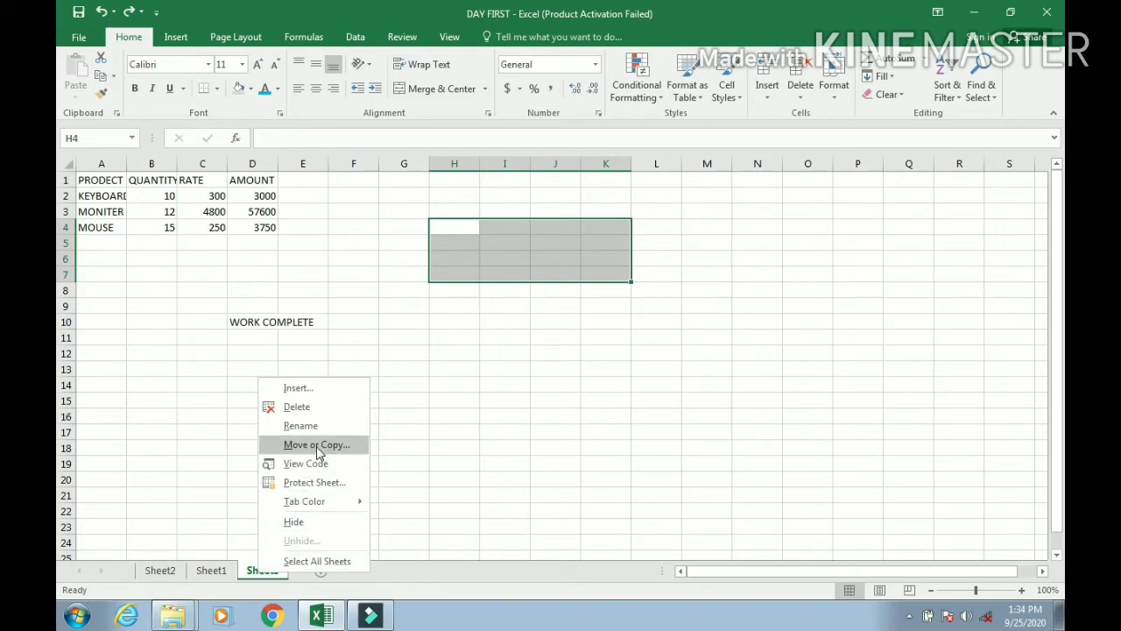
left_click(318, 447)
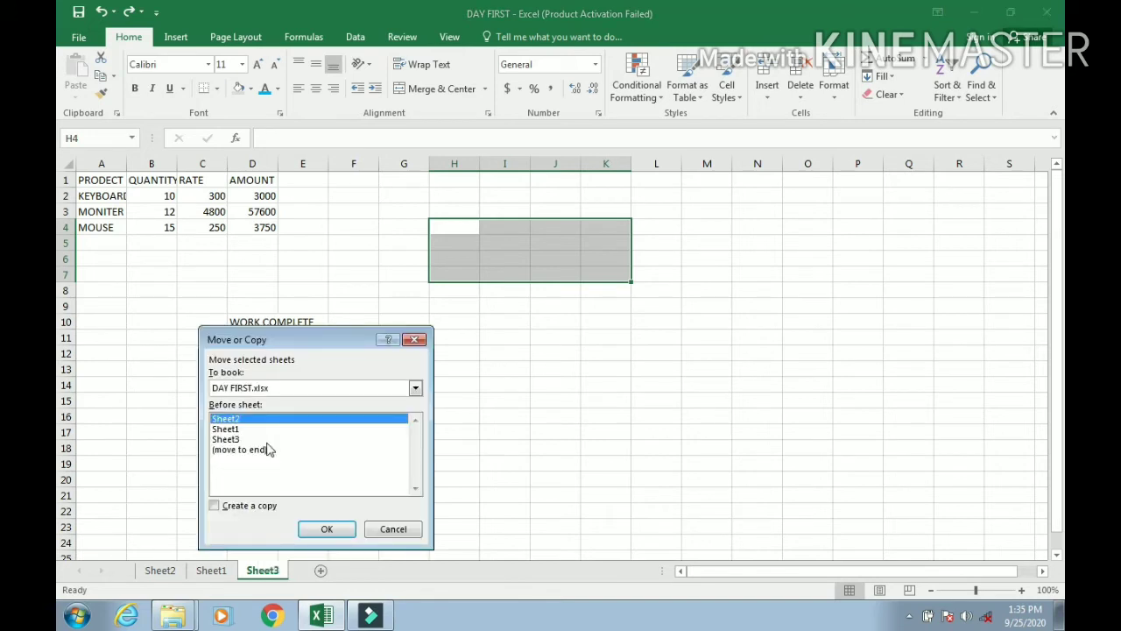
left_click(224, 438)
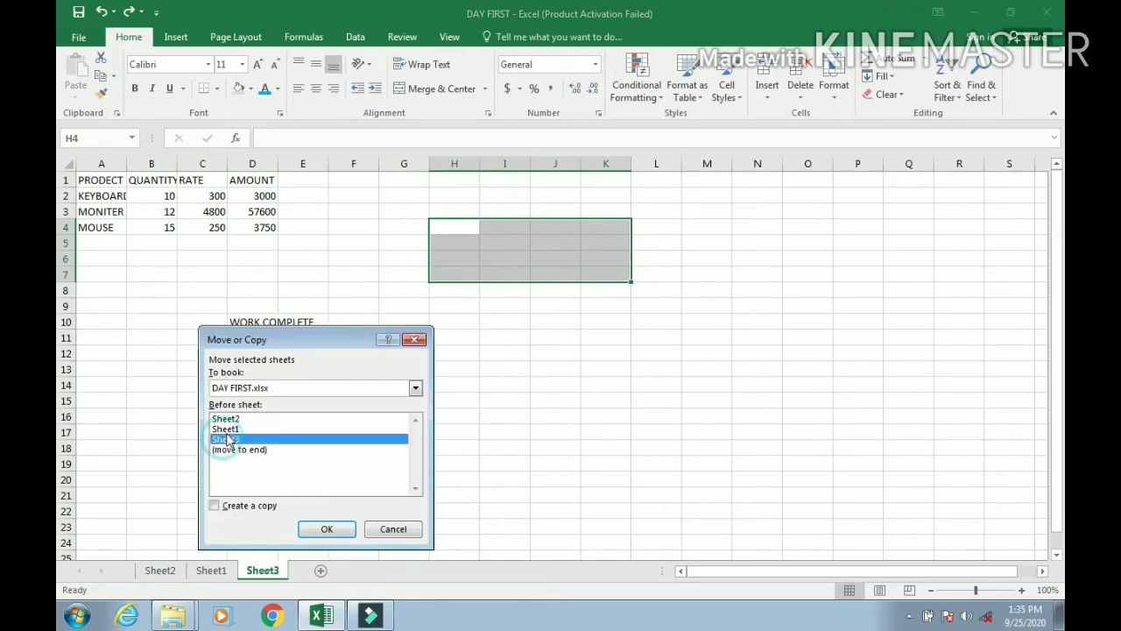
left_click(225, 429)
left_click(334, 531)
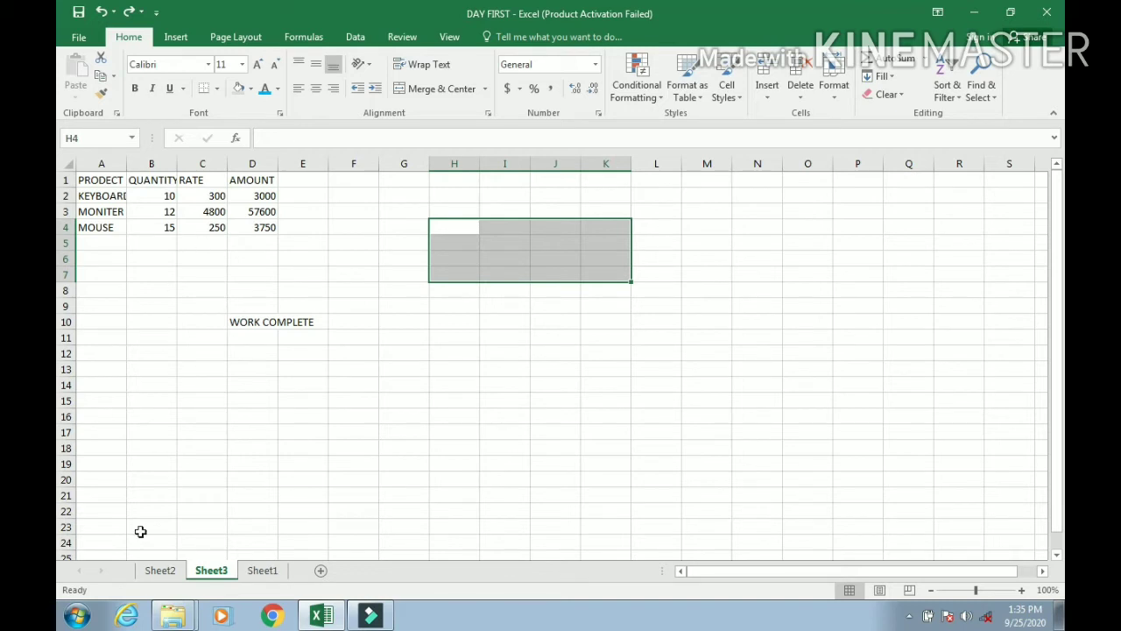
- Move Sheet3 to the end of the sheets in the DAY FIRST.xlsx workbook
right_click(211, 574)
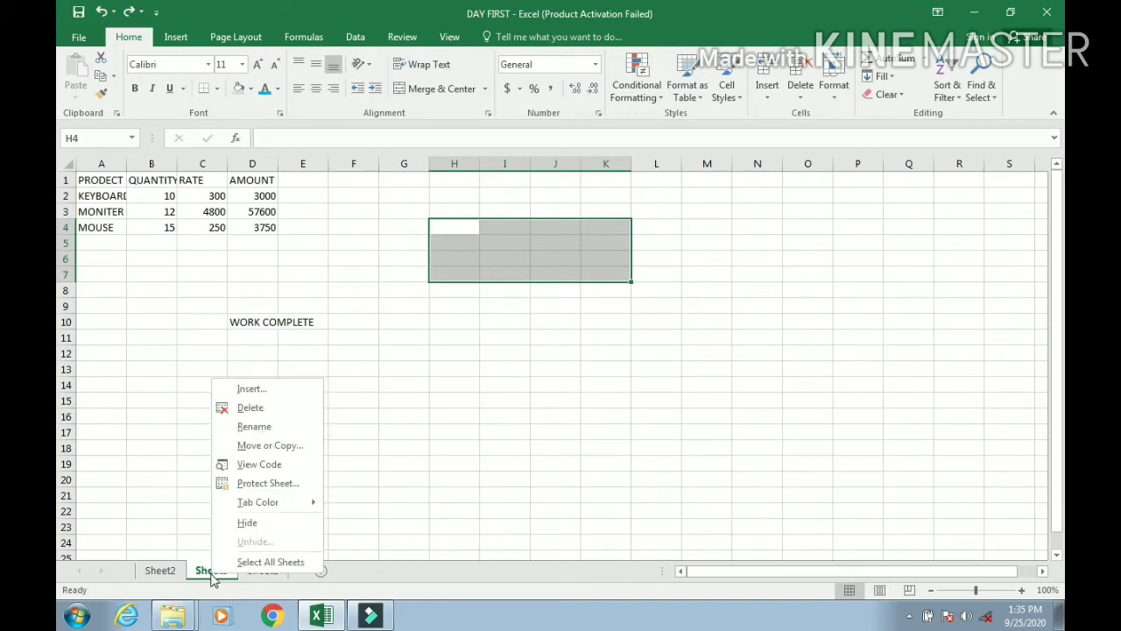
left_click(279, 446)
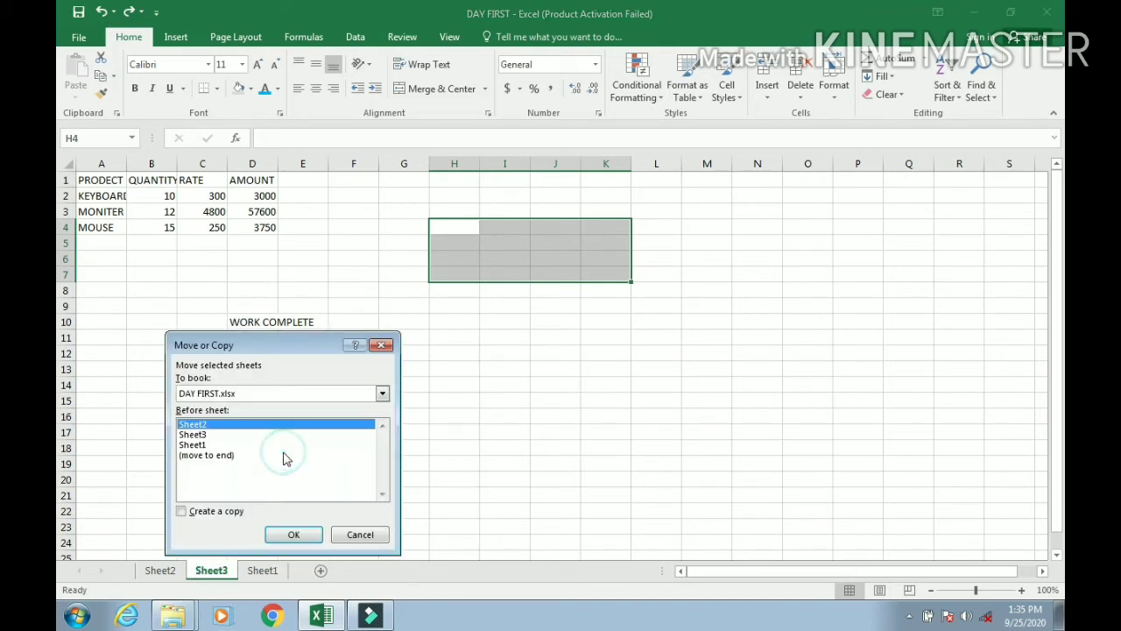
left_click(206, 456)
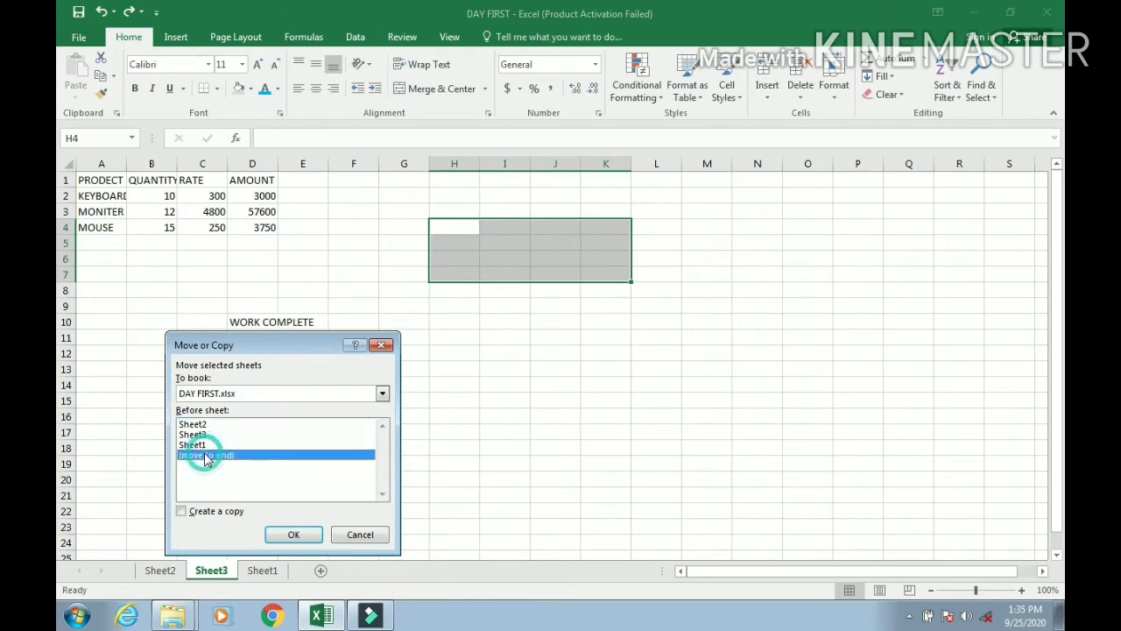
left_click(293, 534)
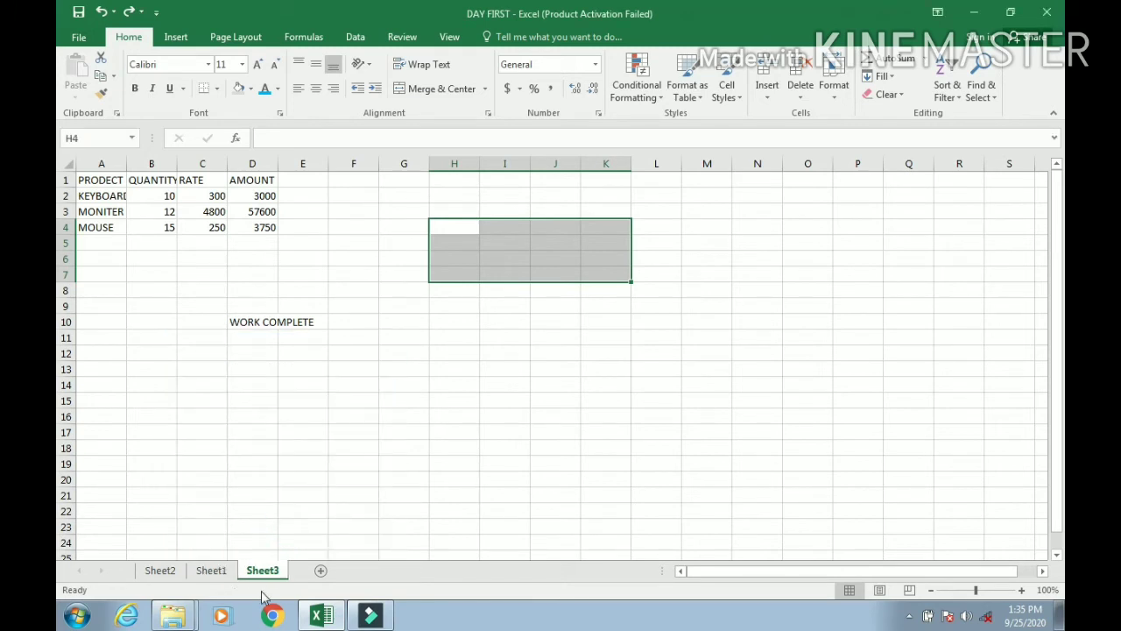
- Move Sheet3 before Sheet2 within the DAY FIRST.xlsx workbook without creating a copy
right_click(262, 566)
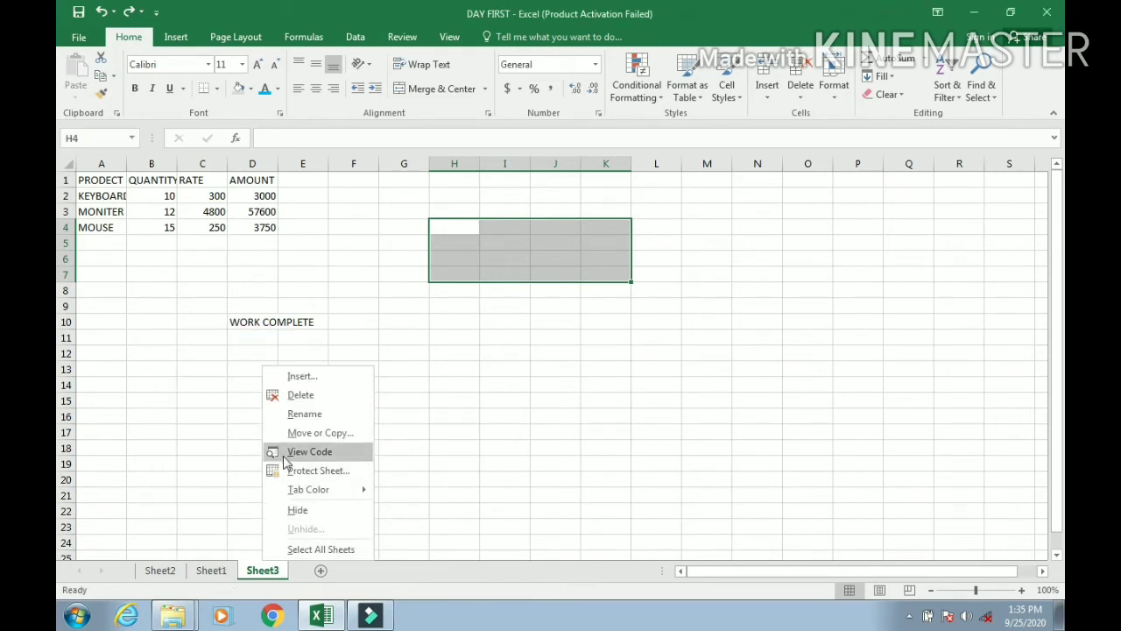
left_click(304, 435)
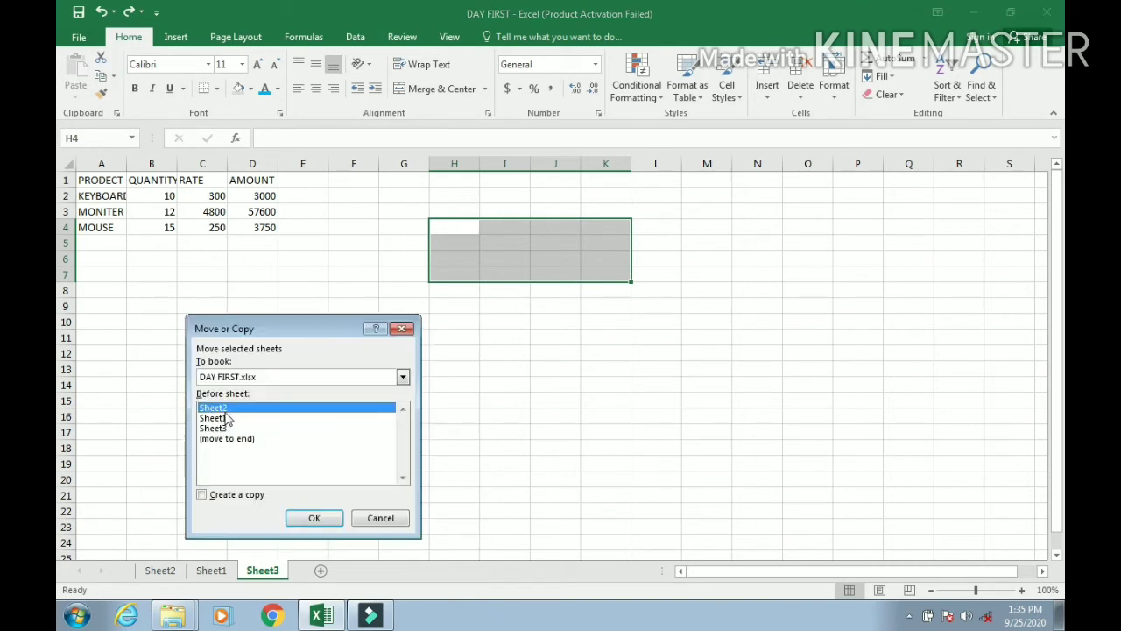
left_click(305, 520)
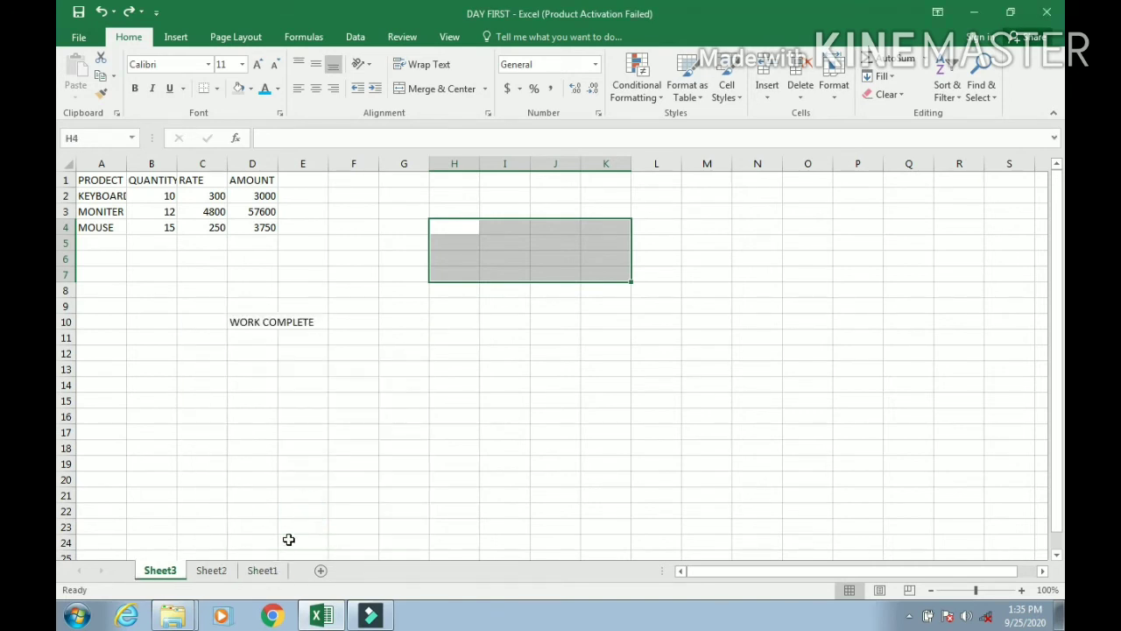
left_click(344, 398)
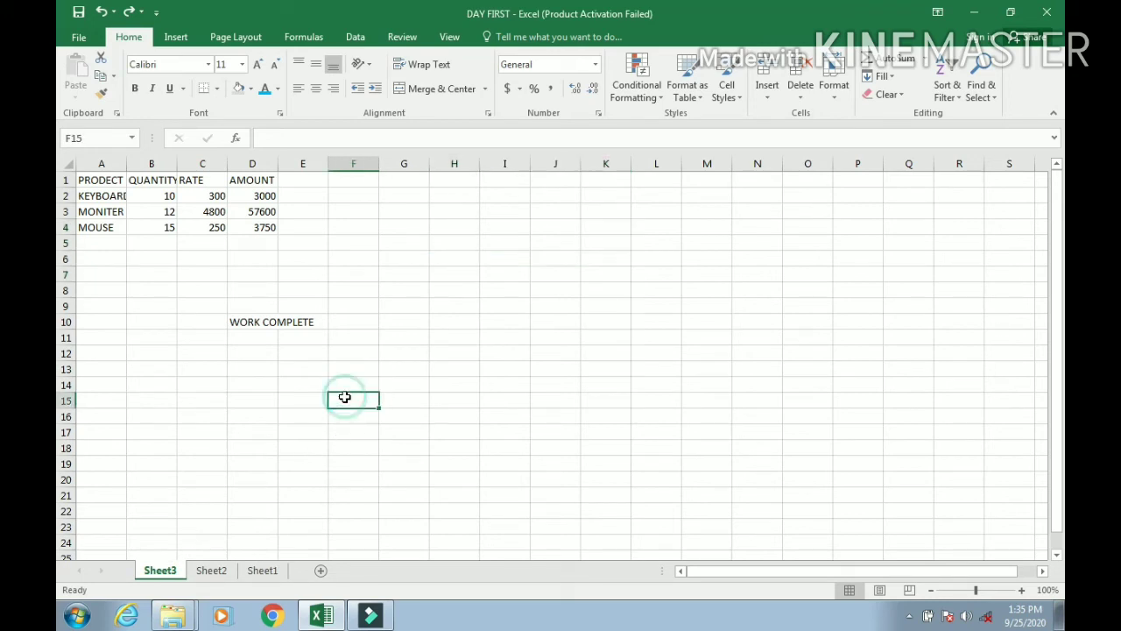
- Reorder Sheet2 directly among the sheets, moving it to the end and back to the front
left_click(214, 571)
left_click_drag(215, 570, 295, 582)
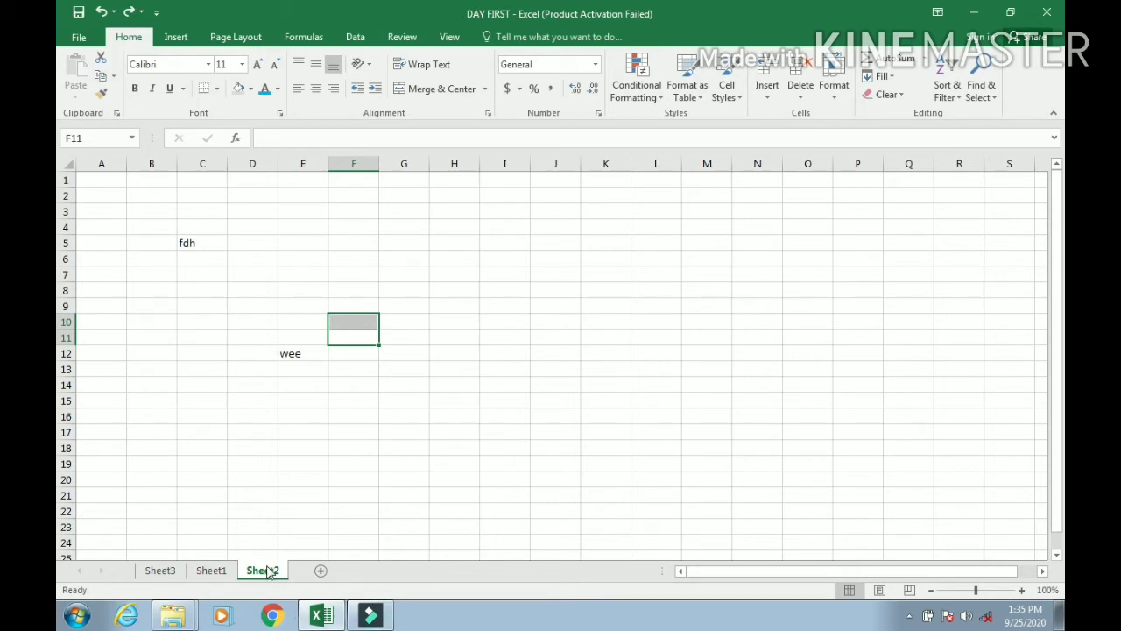
left_click_drag(267, 579, 138, 571)
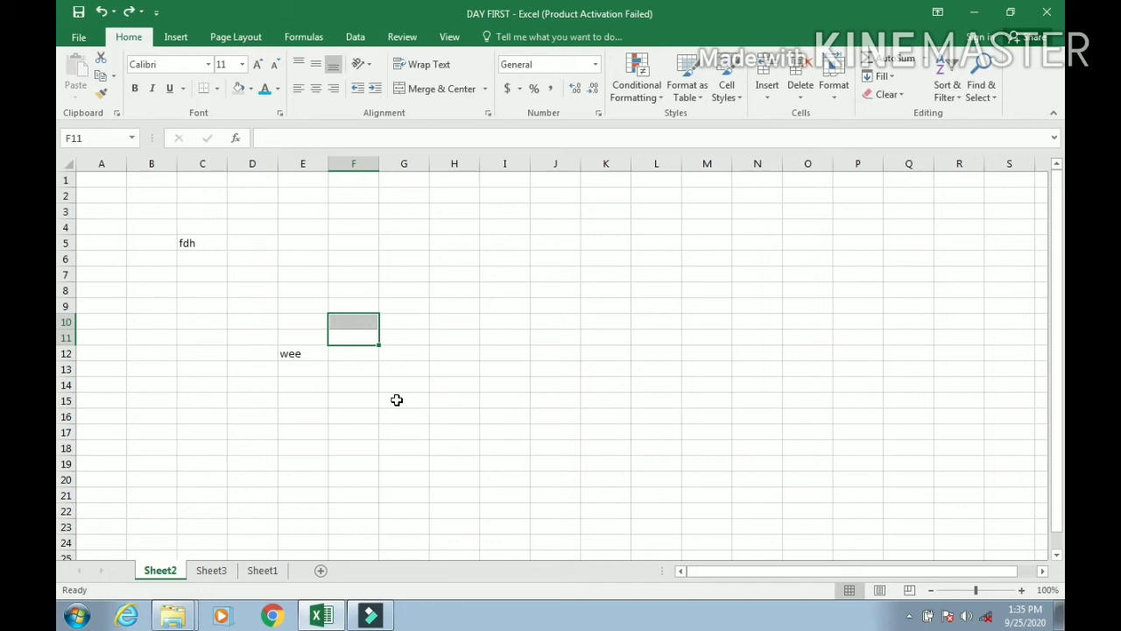
- View Sheet3, switch to Sheet1, and select cell B6 in its table
left_click(211, 571)
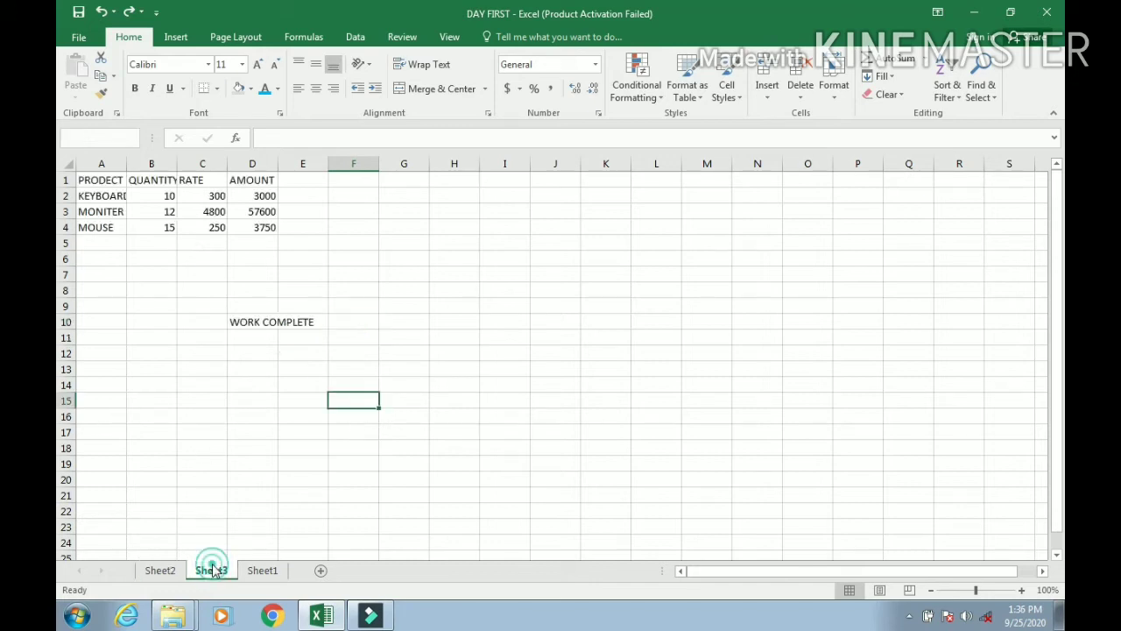
left_click(262, 571)
left_click(137, 258)
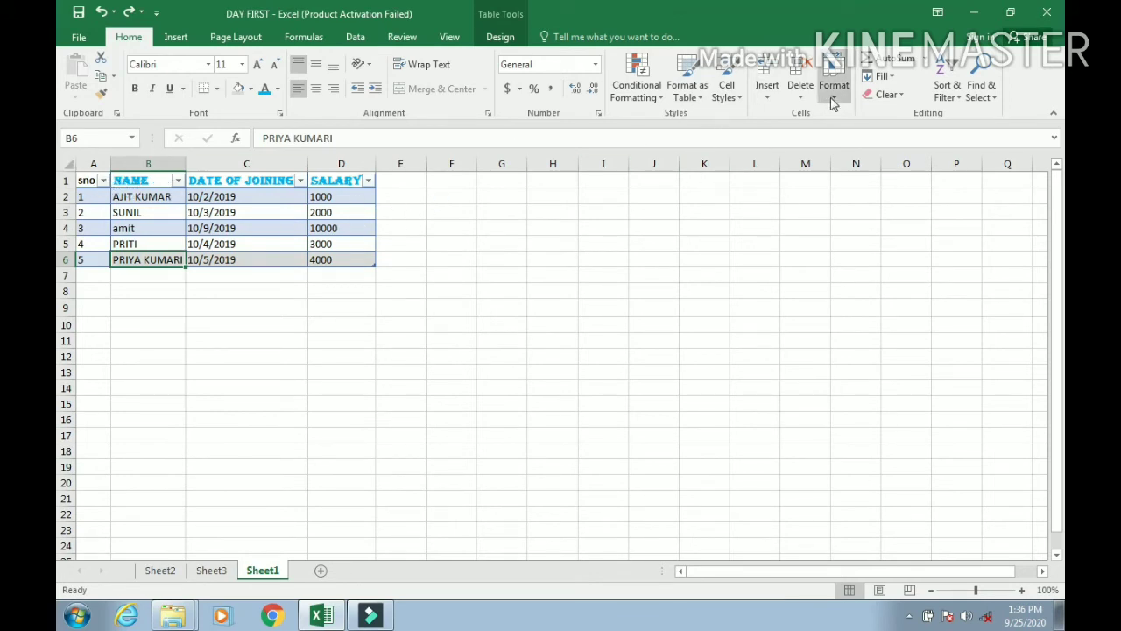
left_click_drag(87, 180, 323, 245)
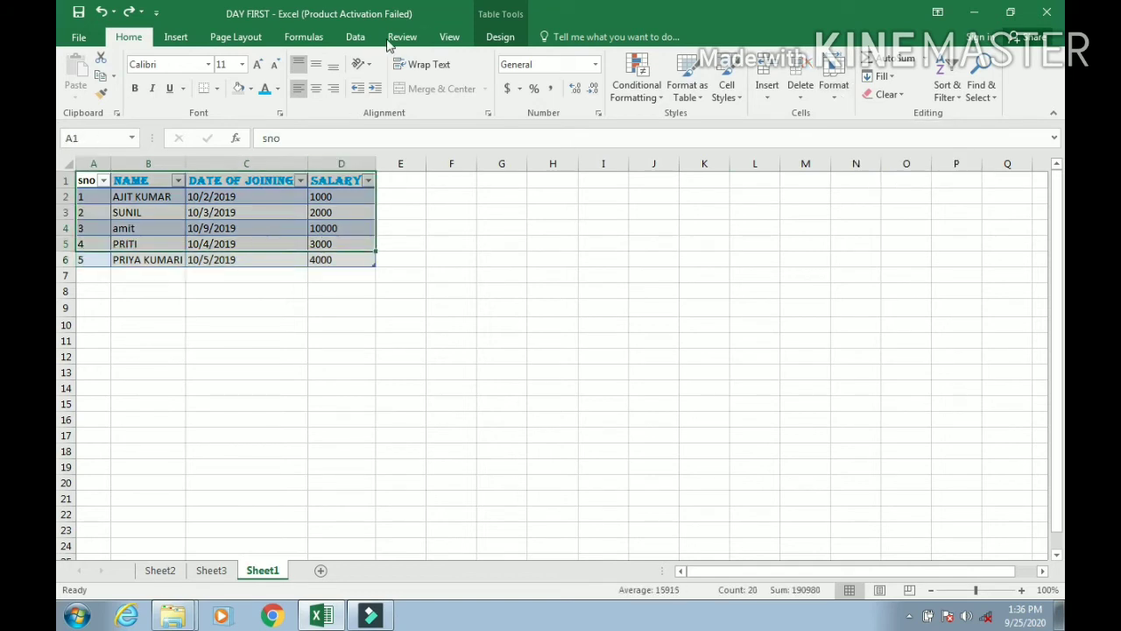
left_click(501, 39)
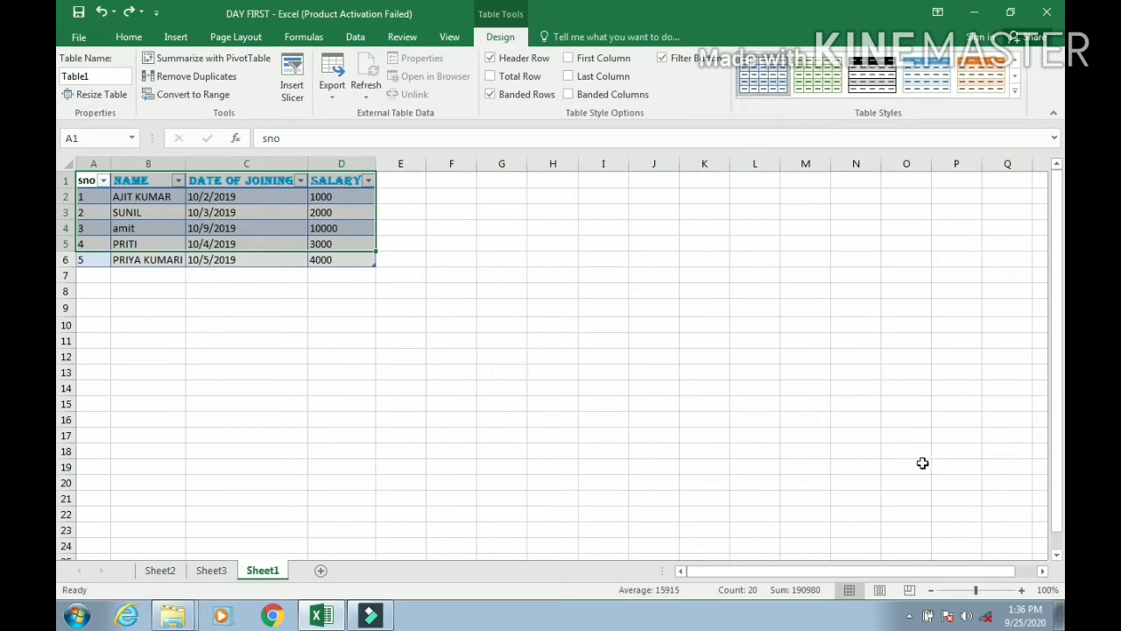
left_click(758, 371)
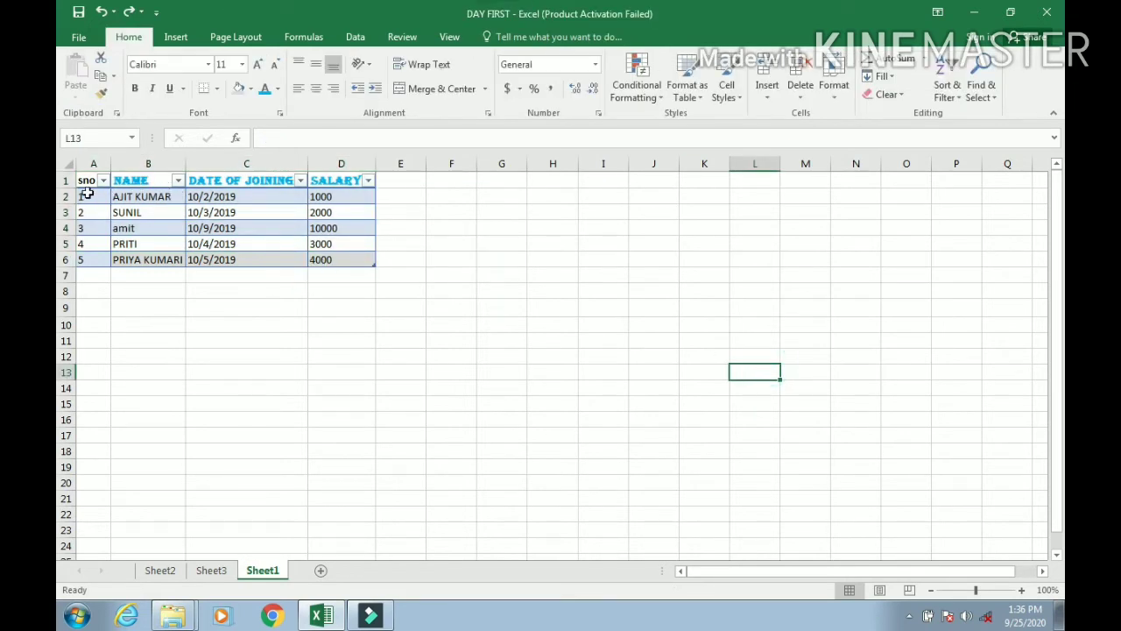
left_click_drag(88, 185, 366, 260)
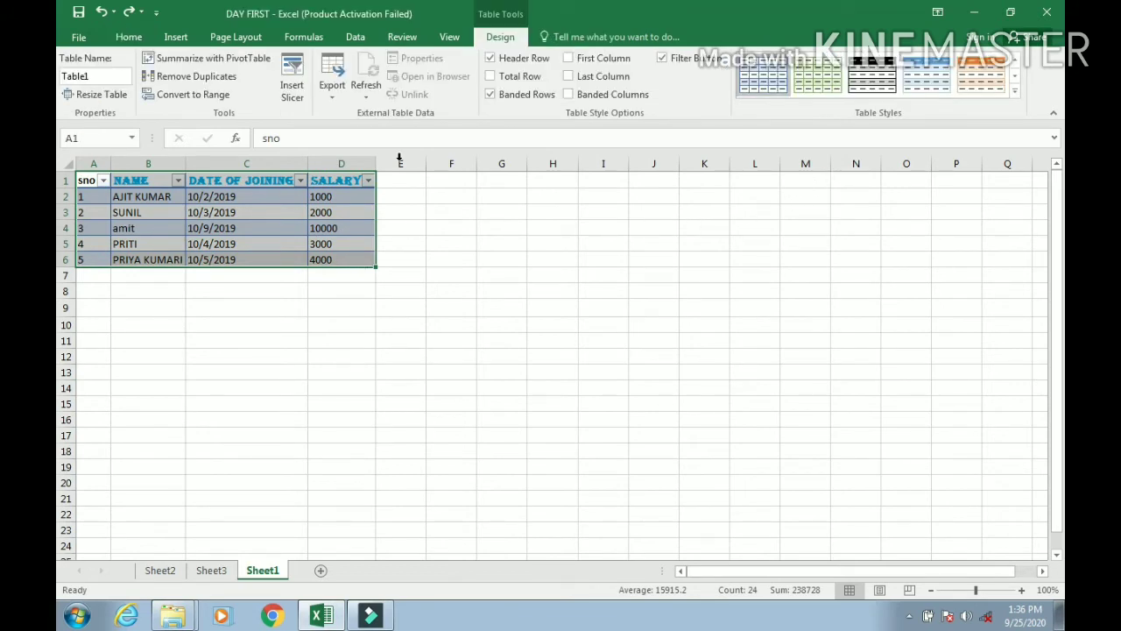
left_click(129, 39)
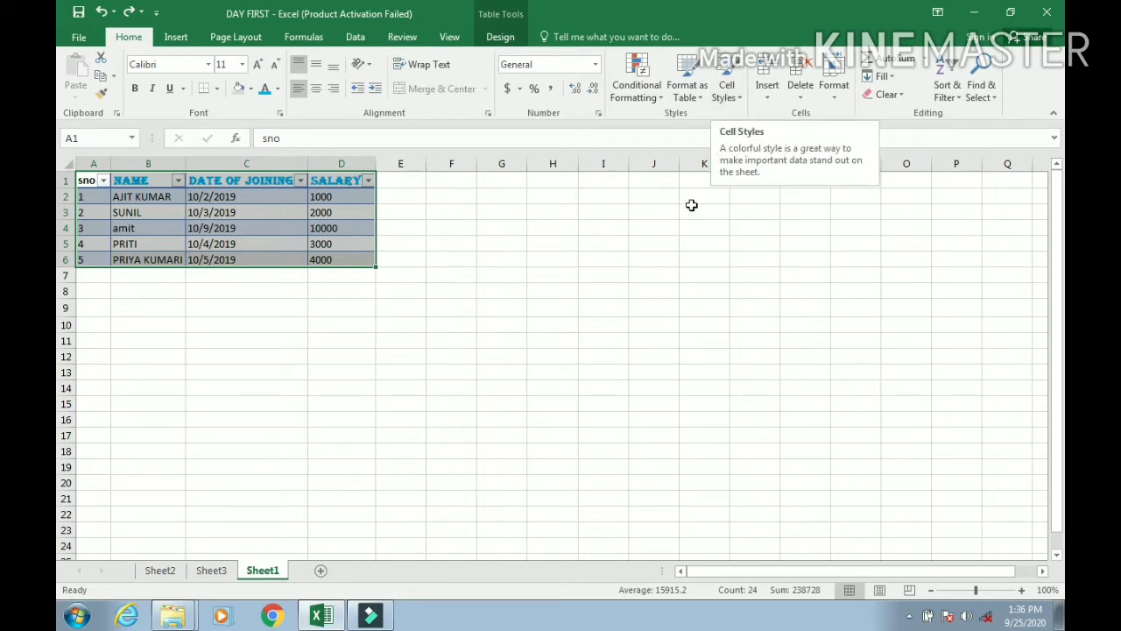
left_click(522, 287)
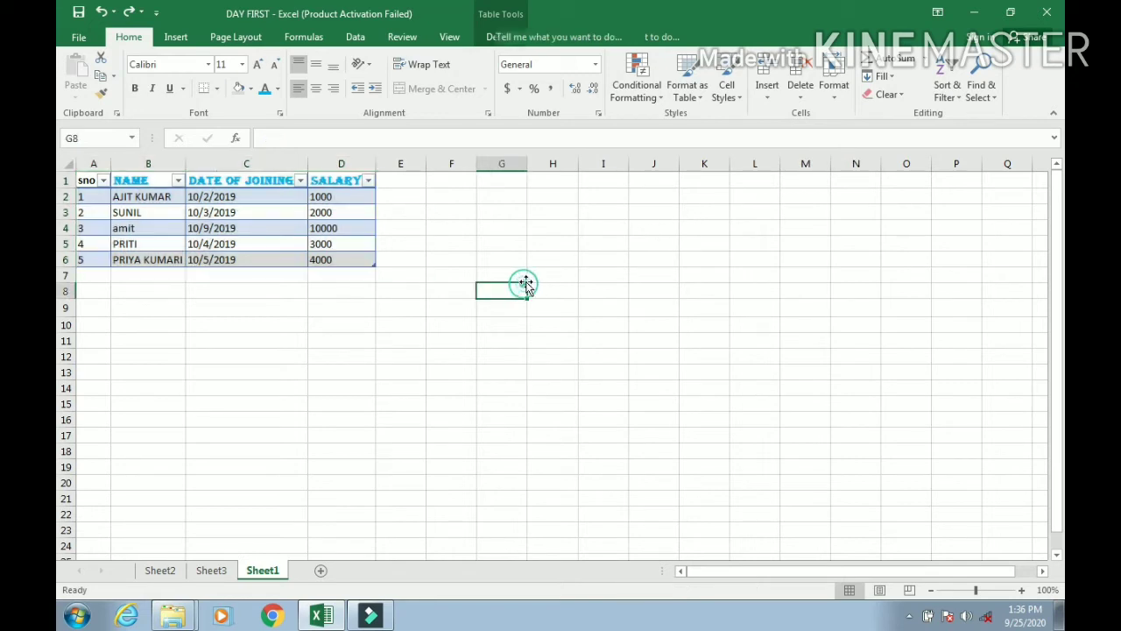
left_click(550, 262)
- Apply a light orange themed cell style to cell H12 on Sheet1
left_click(550, 352)
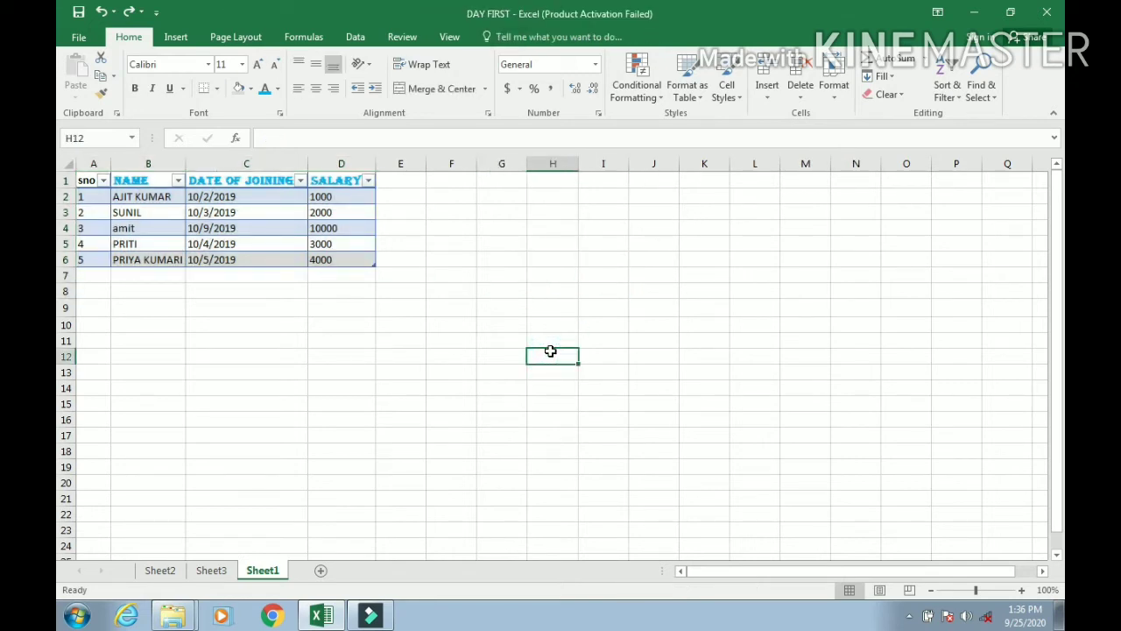
left_click(722, 102)
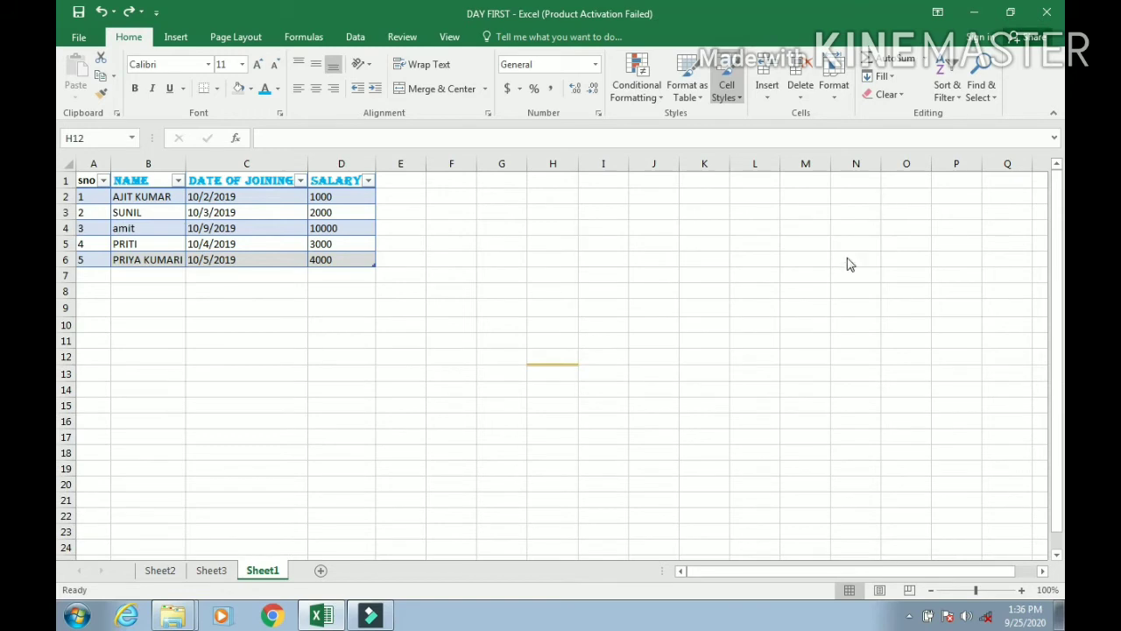
left_click(601, 395)
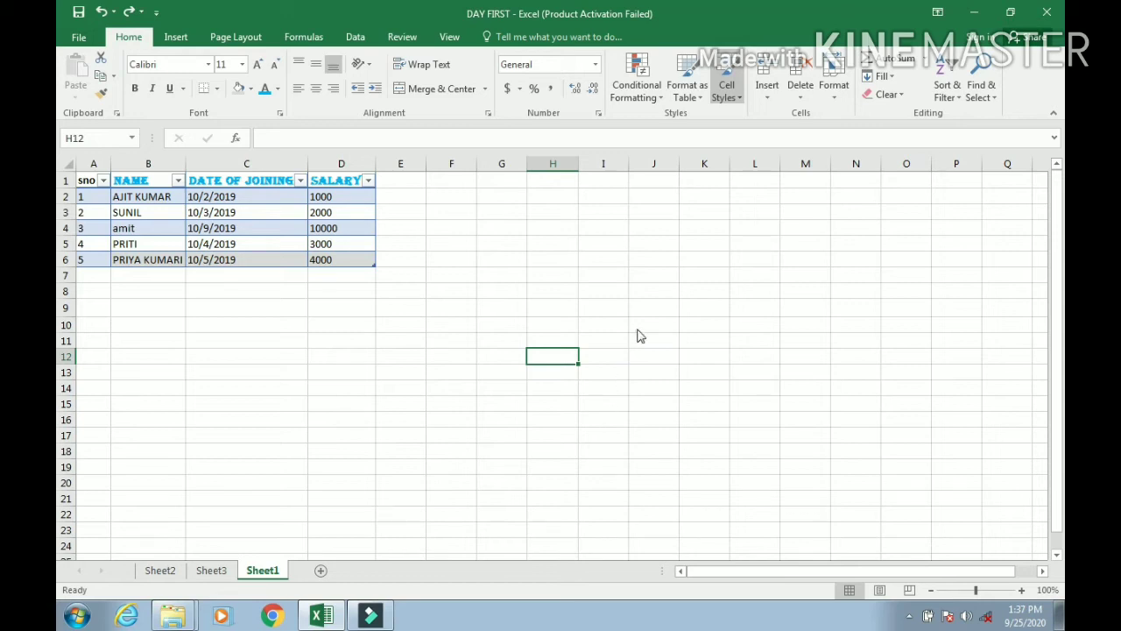
left_click(676, 295)
left_click(513, 292)
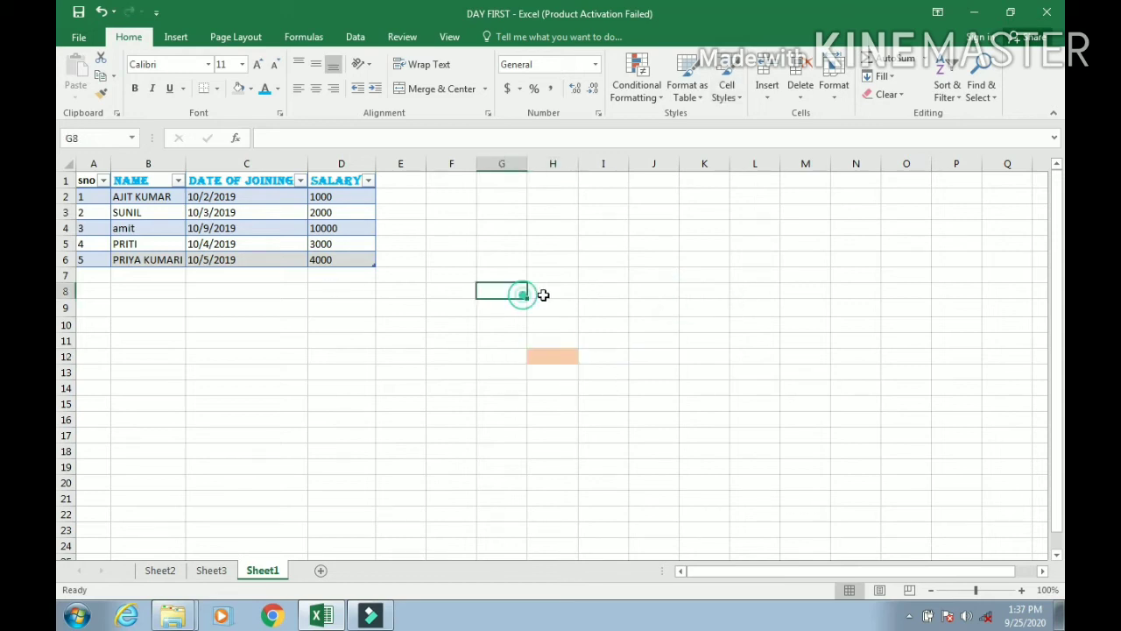
- Start a new cell style from cell G8 and set its font to Arabic Typesetting
left_click(724, 98)
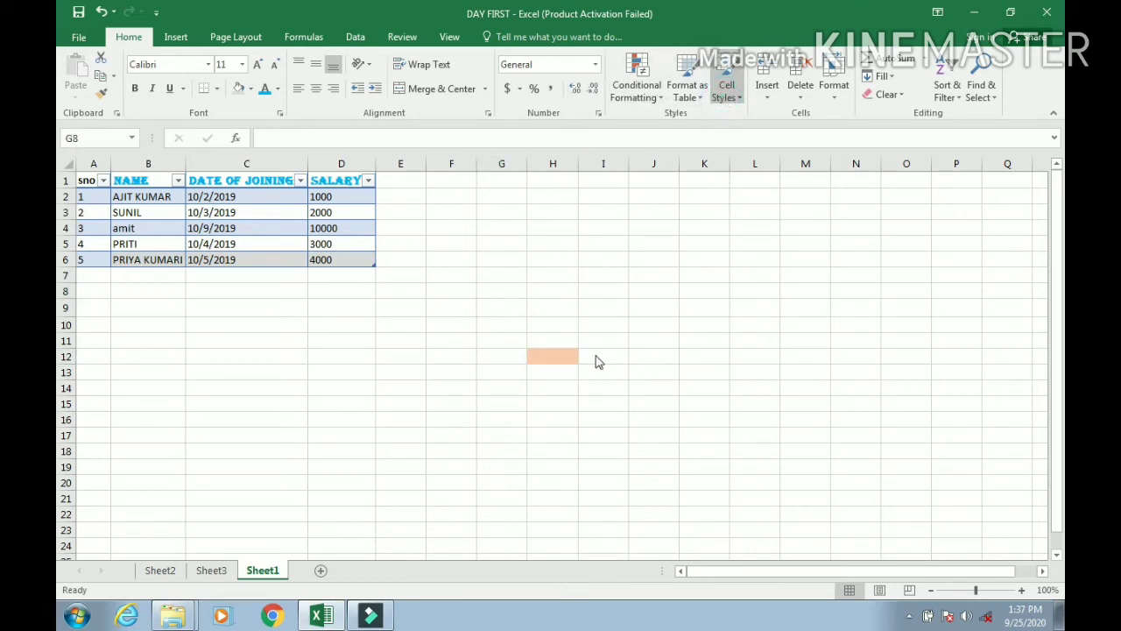
left_click(544, 491)
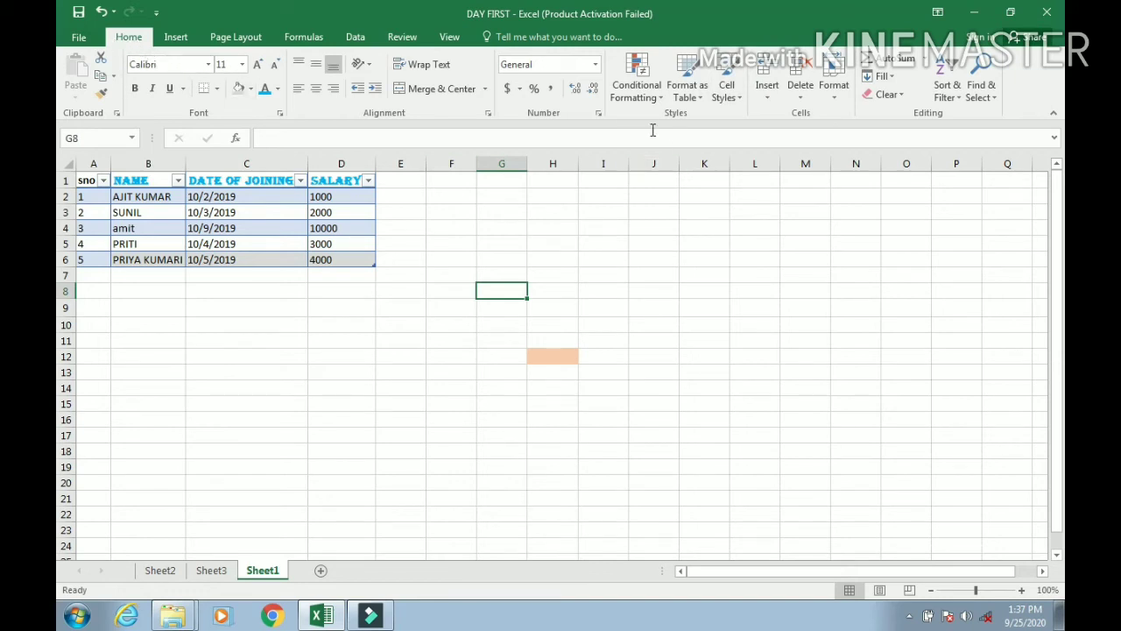
left_click(741, 94)
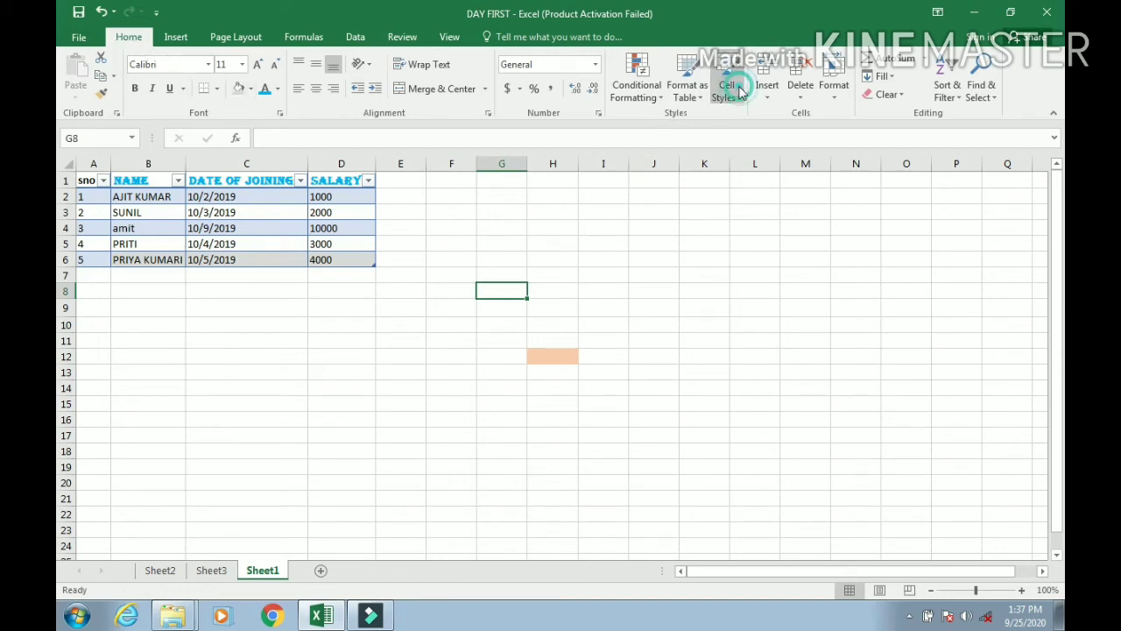
left_click(600, 405)
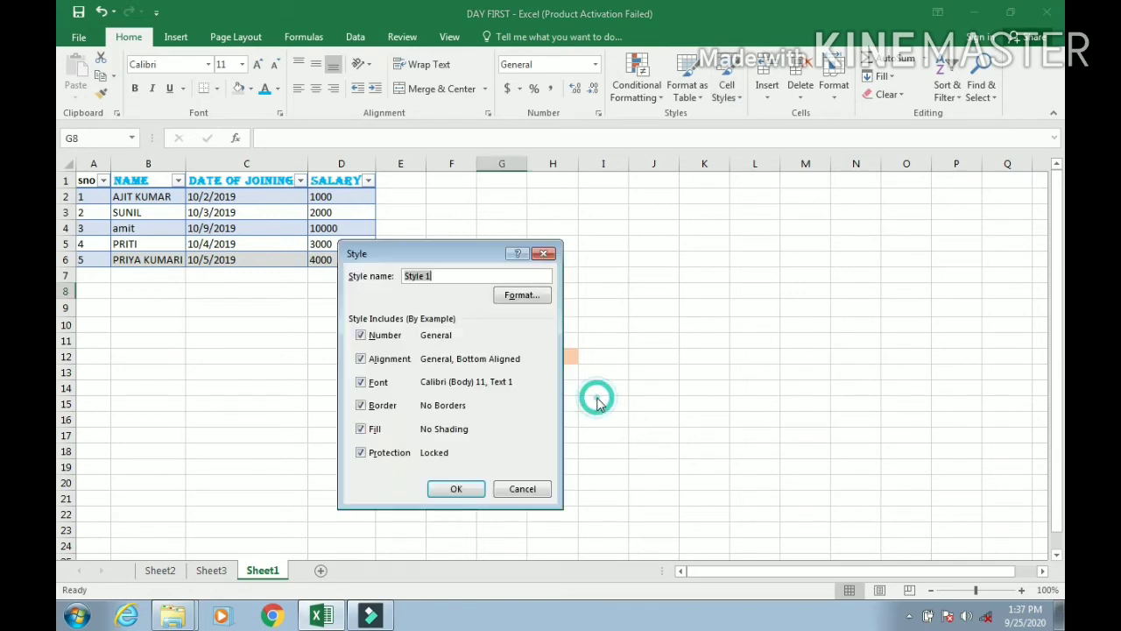
left_click(524, 297)
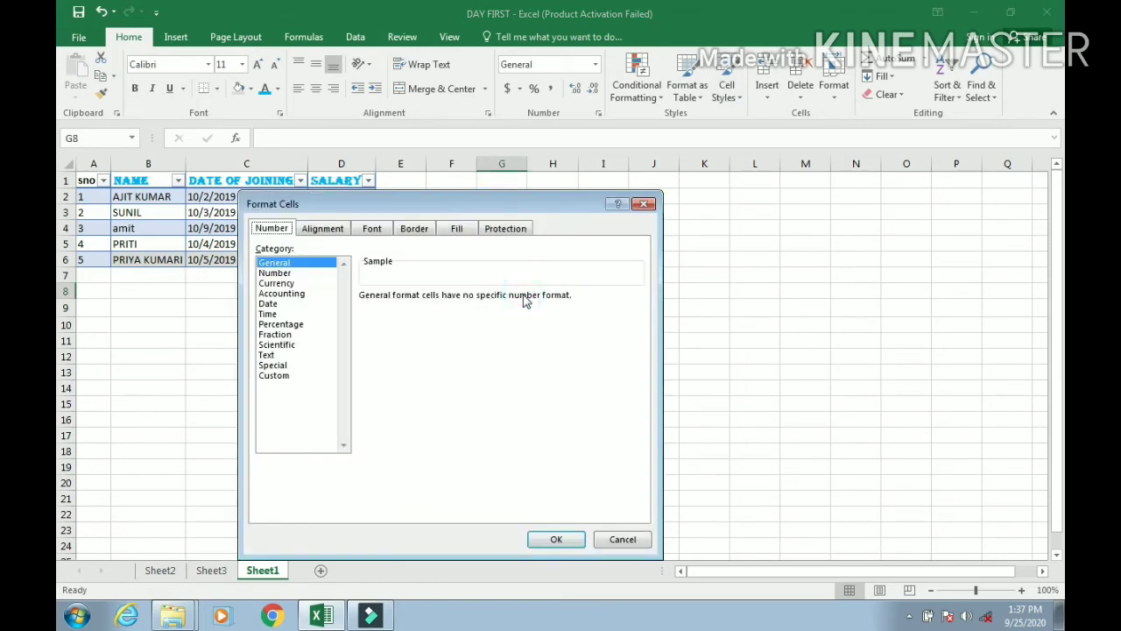
left_click(321, 233)
left_click(369, 231)
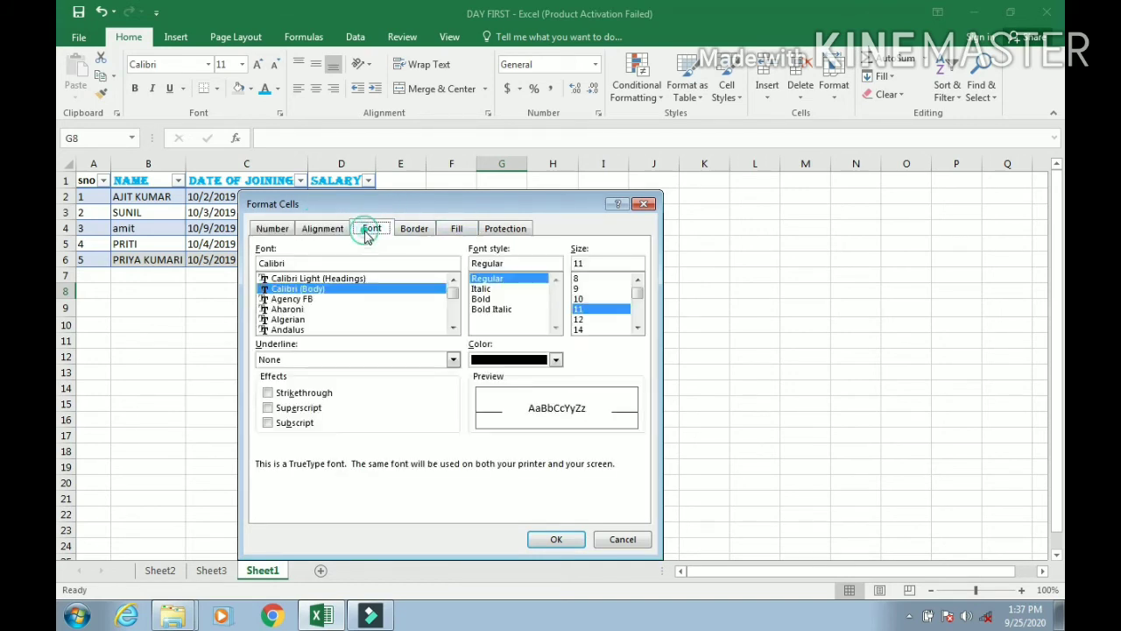
left_click(452, 328)
left_click(452, 328)
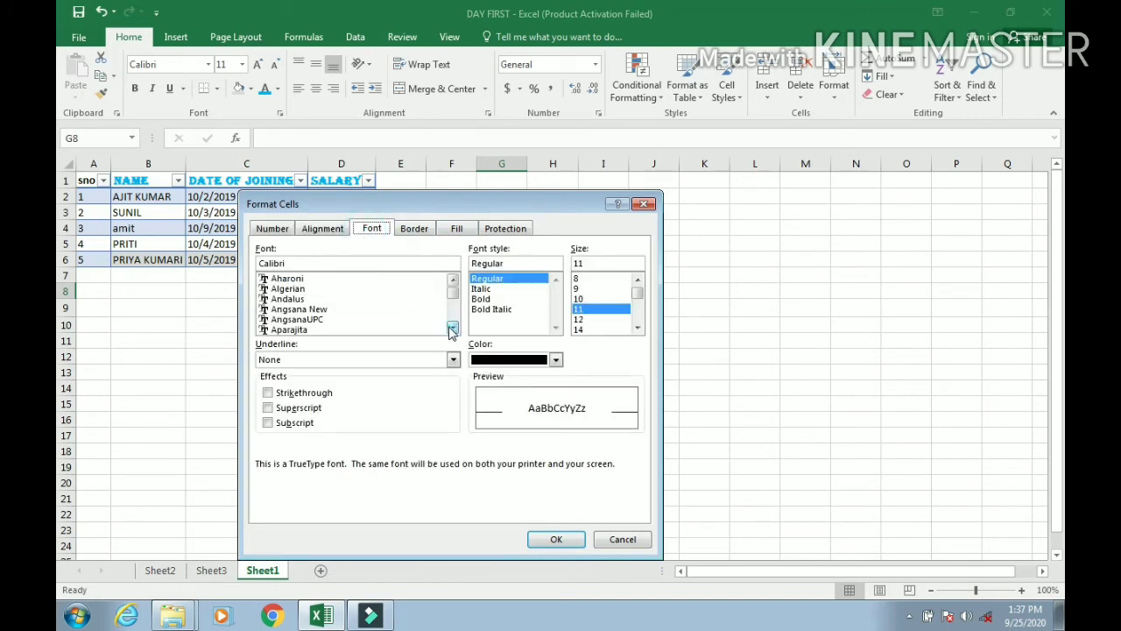
left_click(452, 328)
left_click(302, 329)
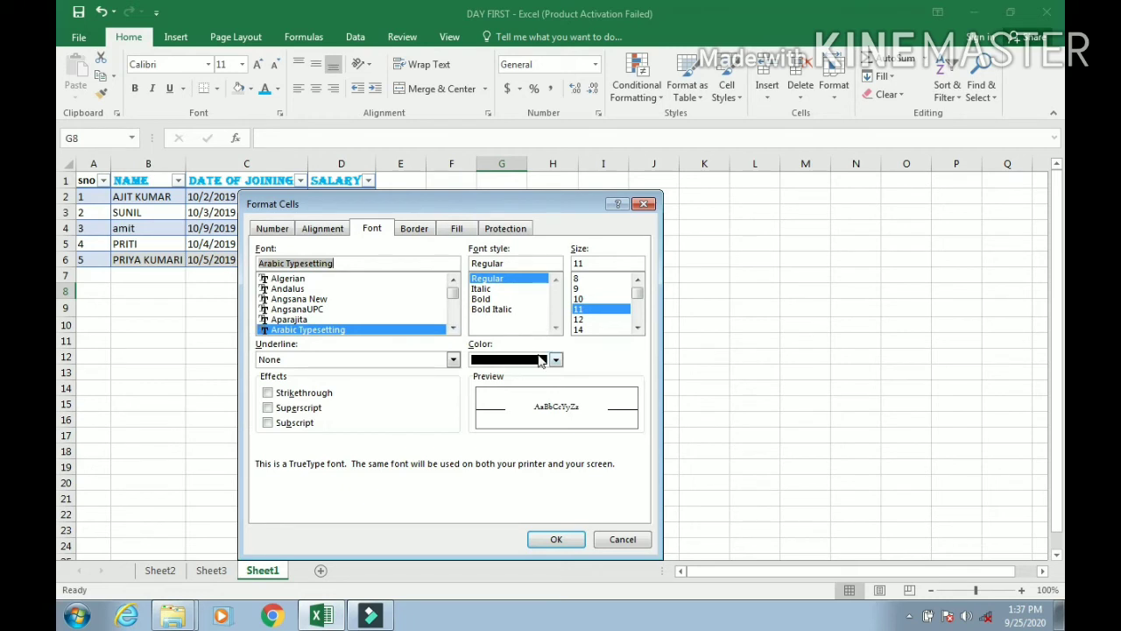
- Set the new style's font color to red, font style to Bold Italic and size to 14, and accept the formatting
left_click(542, 360)
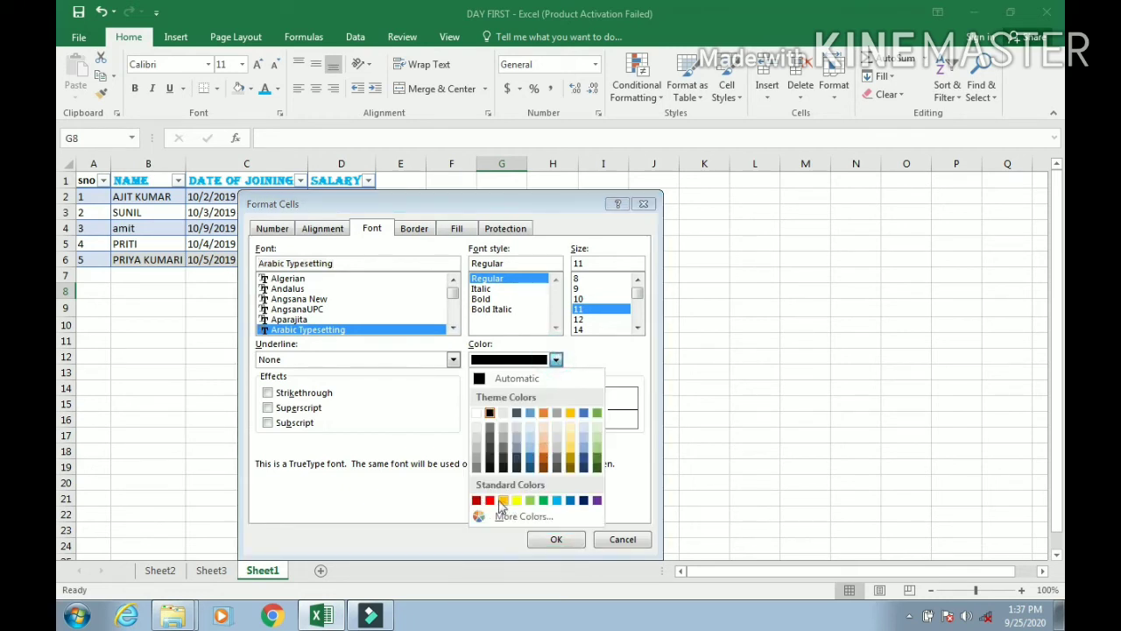
left_click(490, 500)
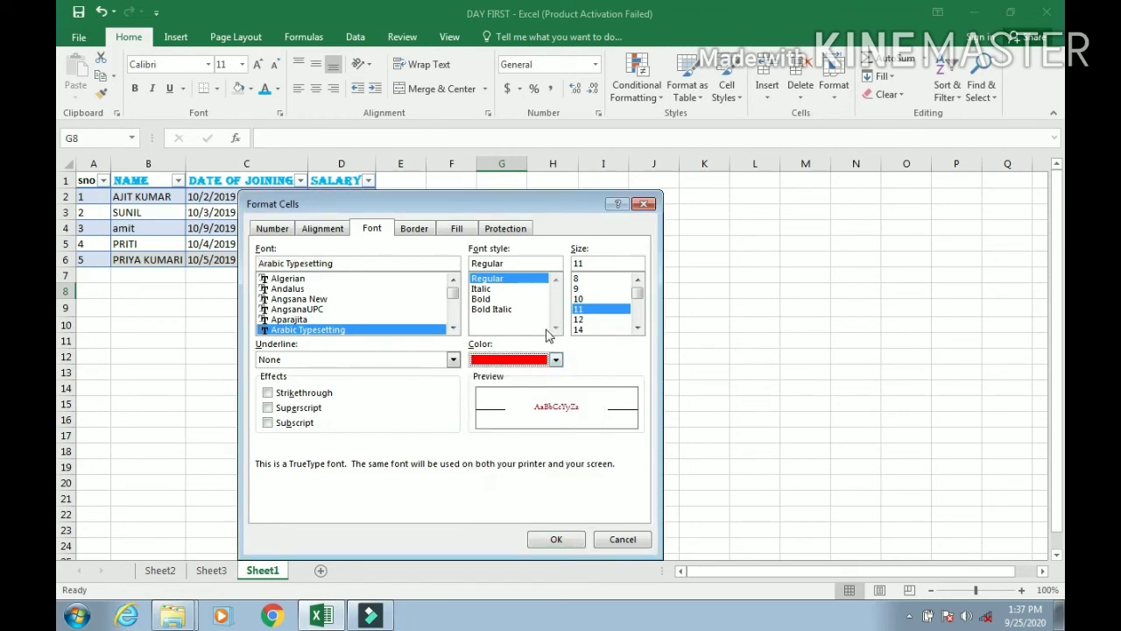
left_click(555, 330)
left_click(481, 299)
left_click(491, 309)
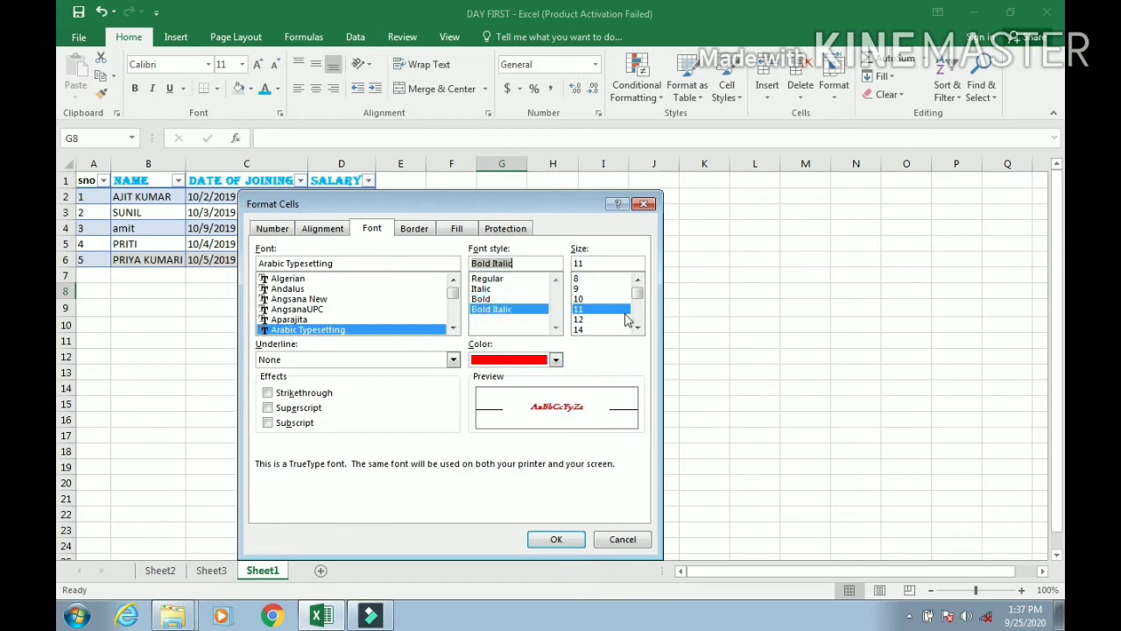
left_click(594, 329)
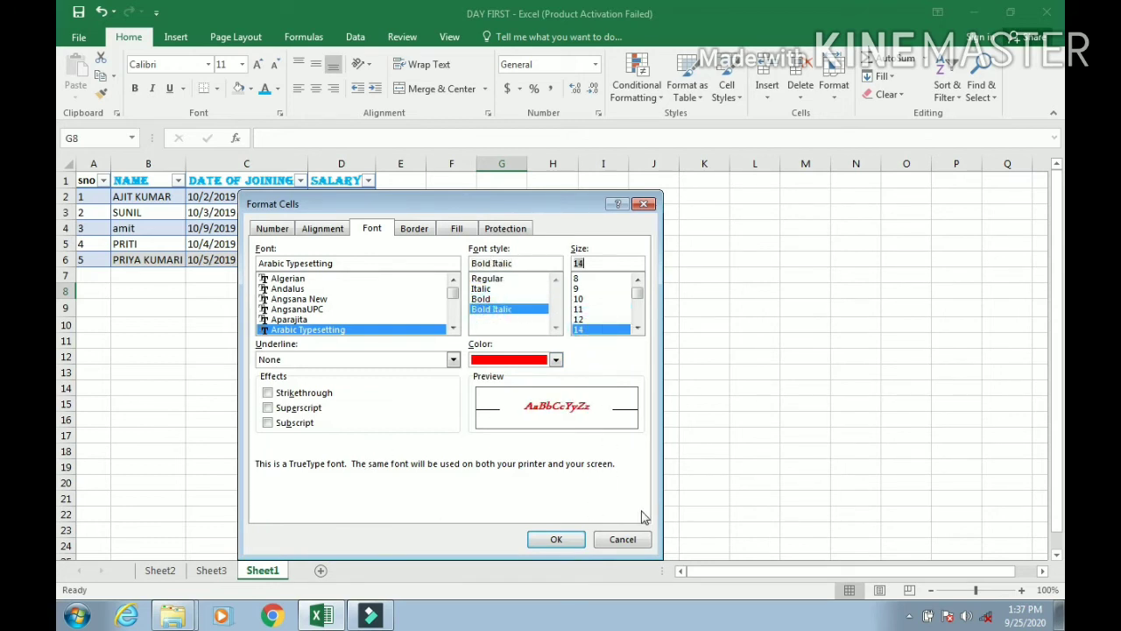
left_click(417, 232)
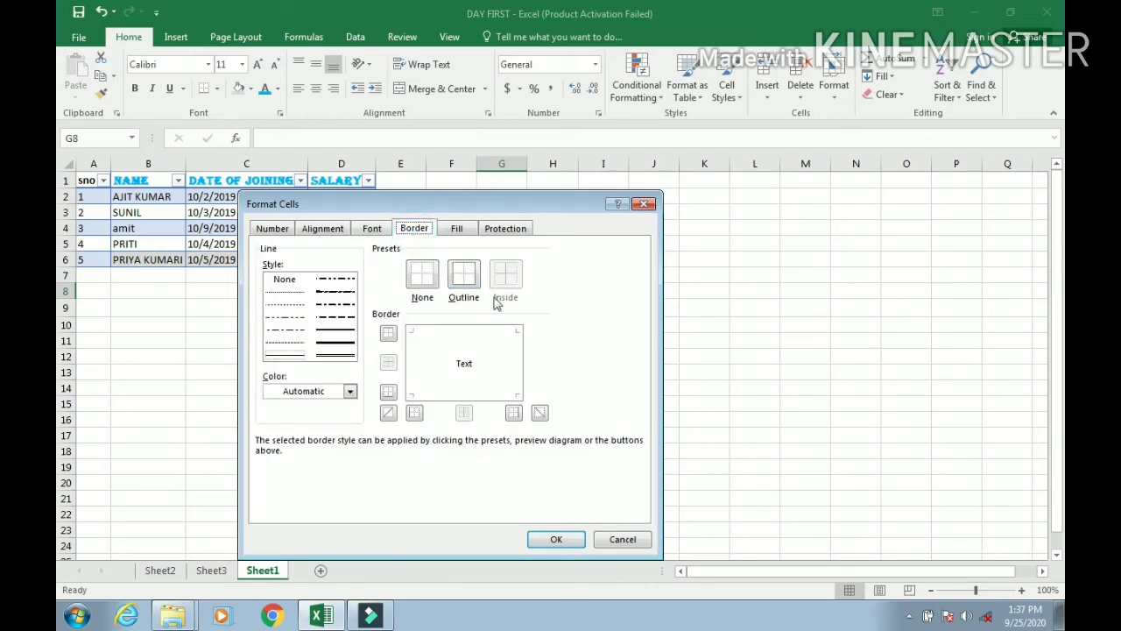
left_click(559, 539)
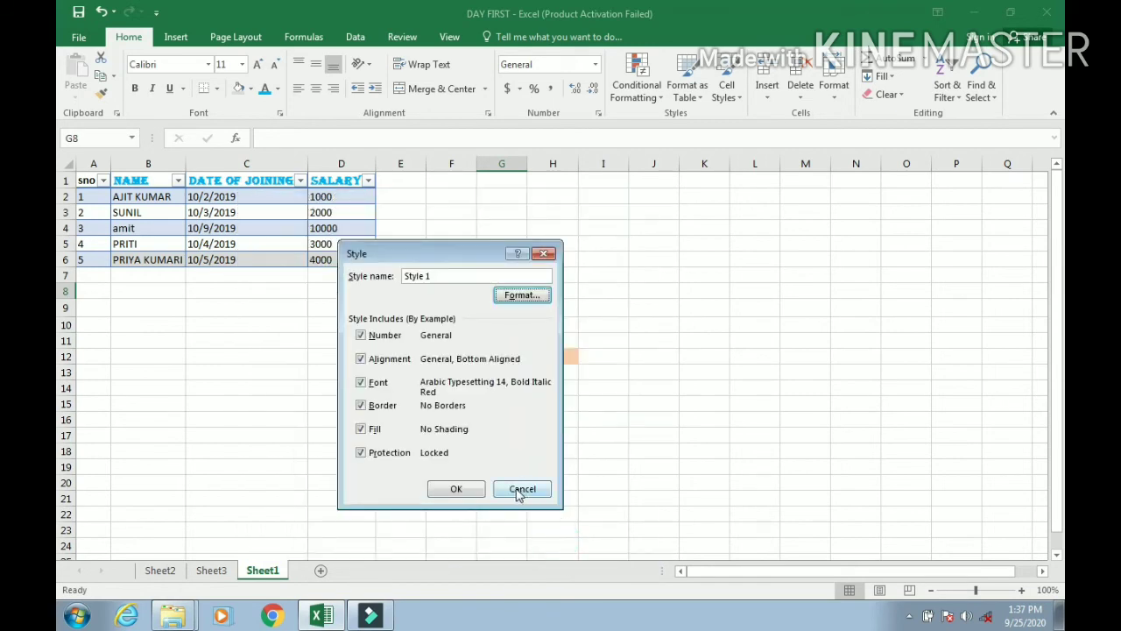
- Replace the new cell style's default name with aec
left_click(456, 276)
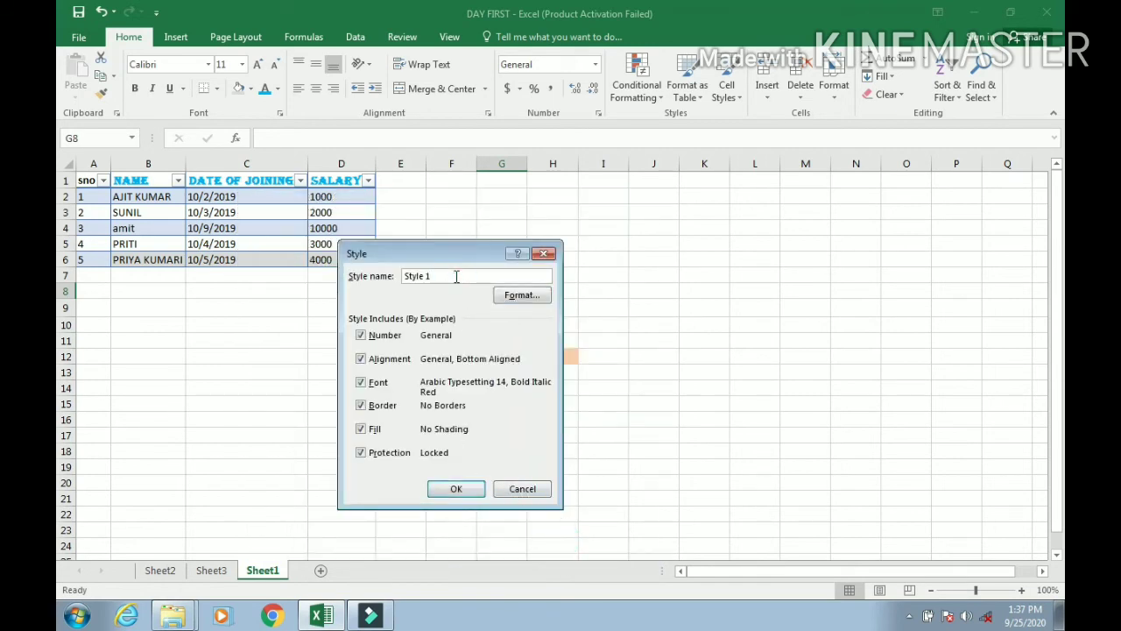
key("BackSpace")
key("BackSpace")
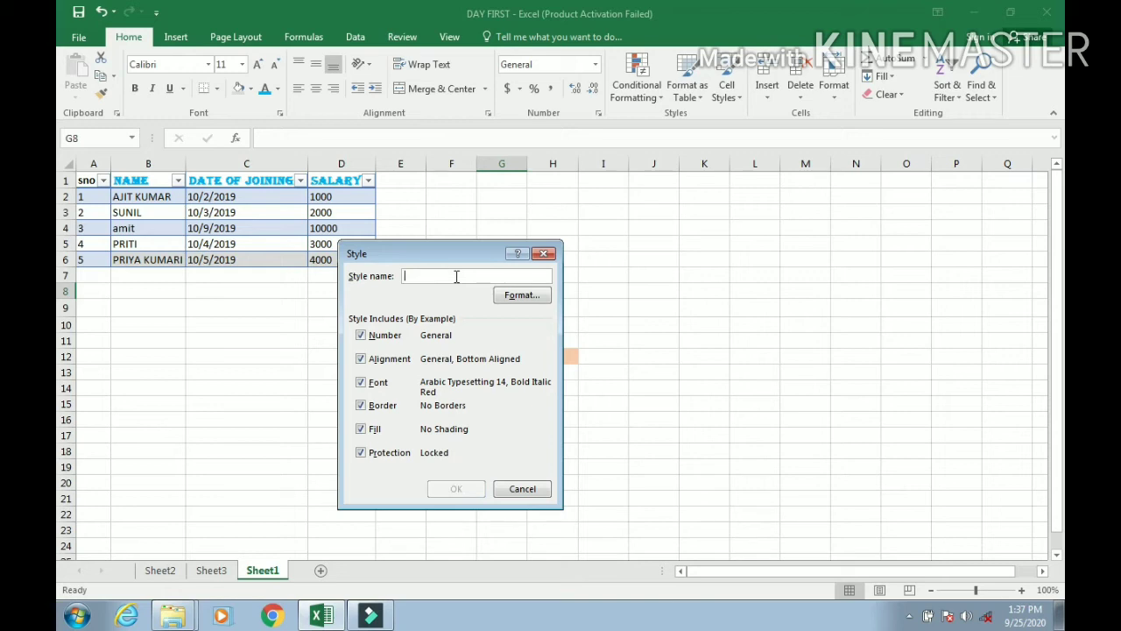
type("aec")
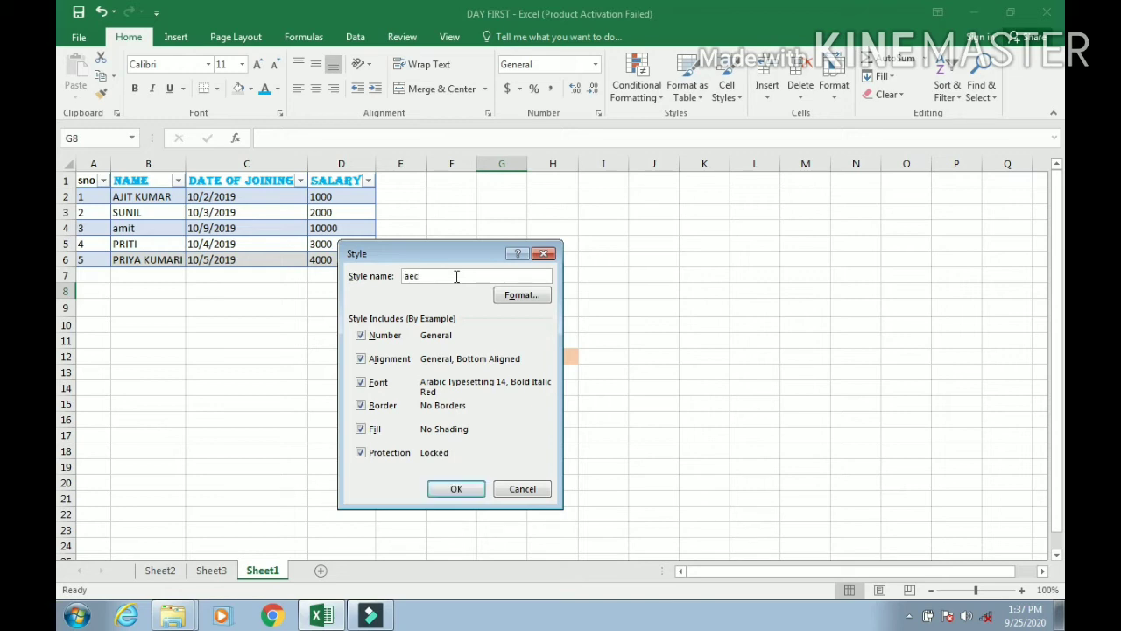
- Save the custom cell style aec and apply it to the whole table, A1:D6
left_click(457, 489)
left_click(802, 340)
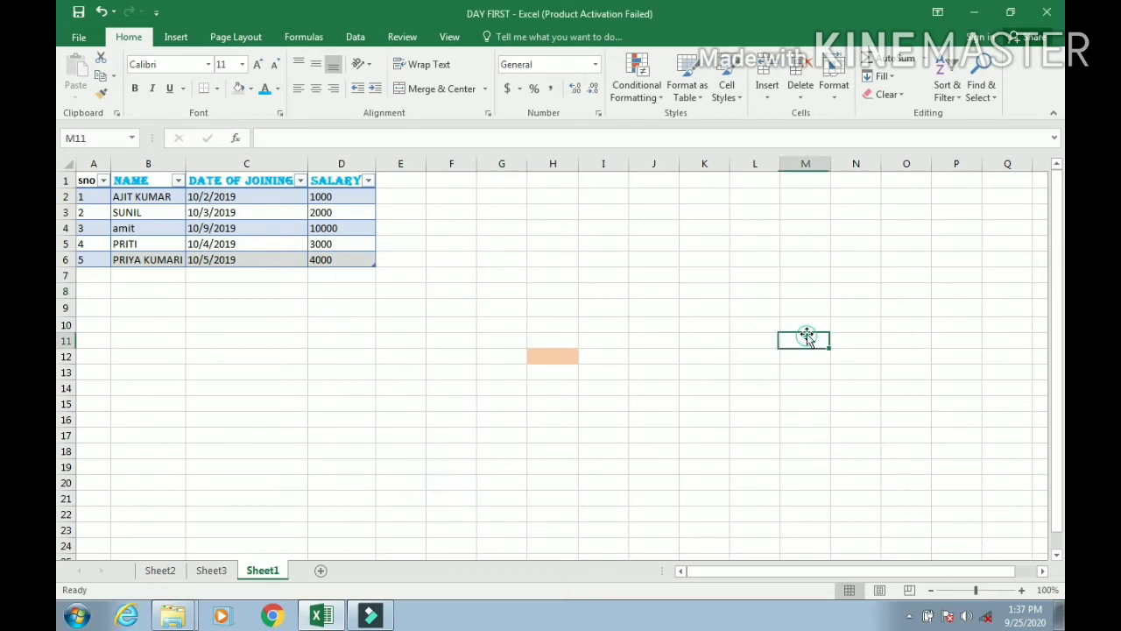
left_click(81, 181)
left_click_drag(105, 181, 342, 260)
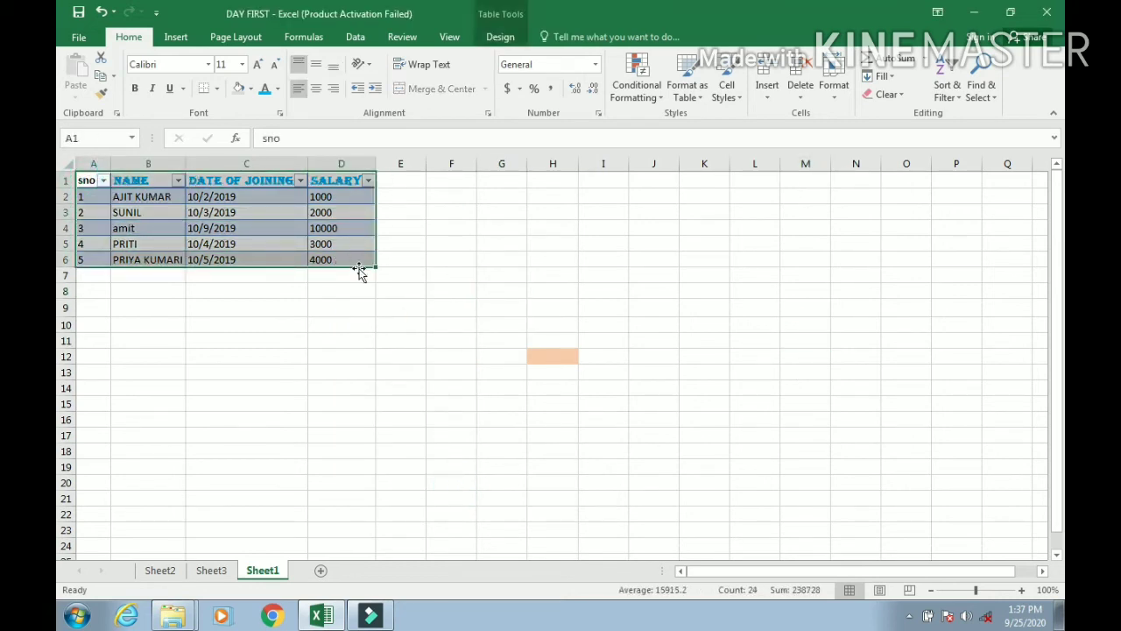
left_click(734, 92)
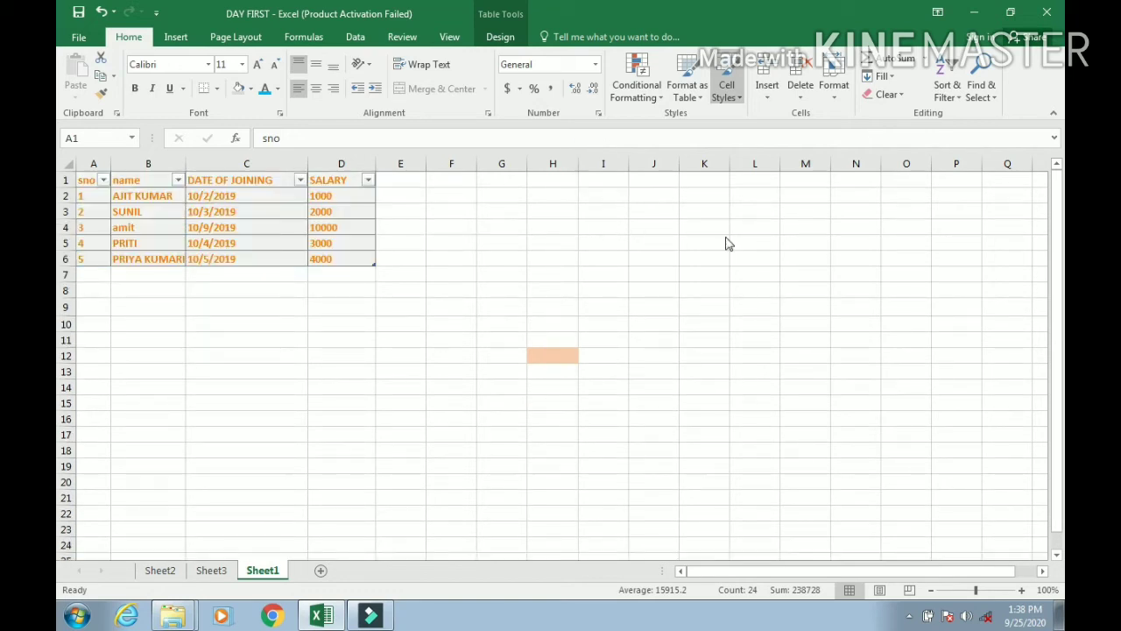
left_click(563, 137)
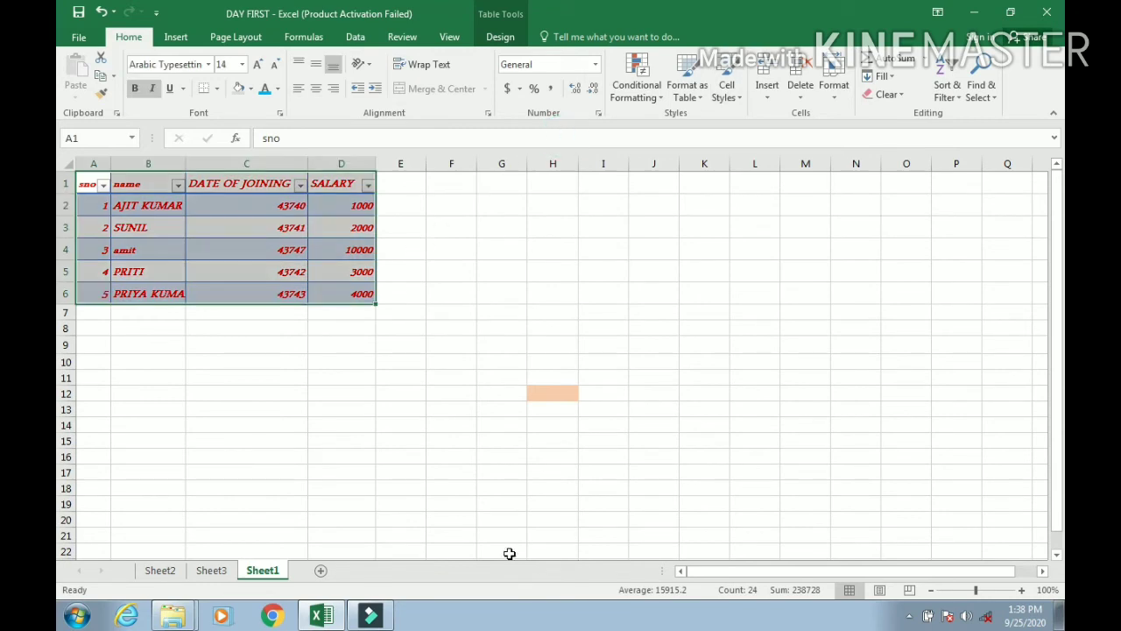
left_click(576, 267)
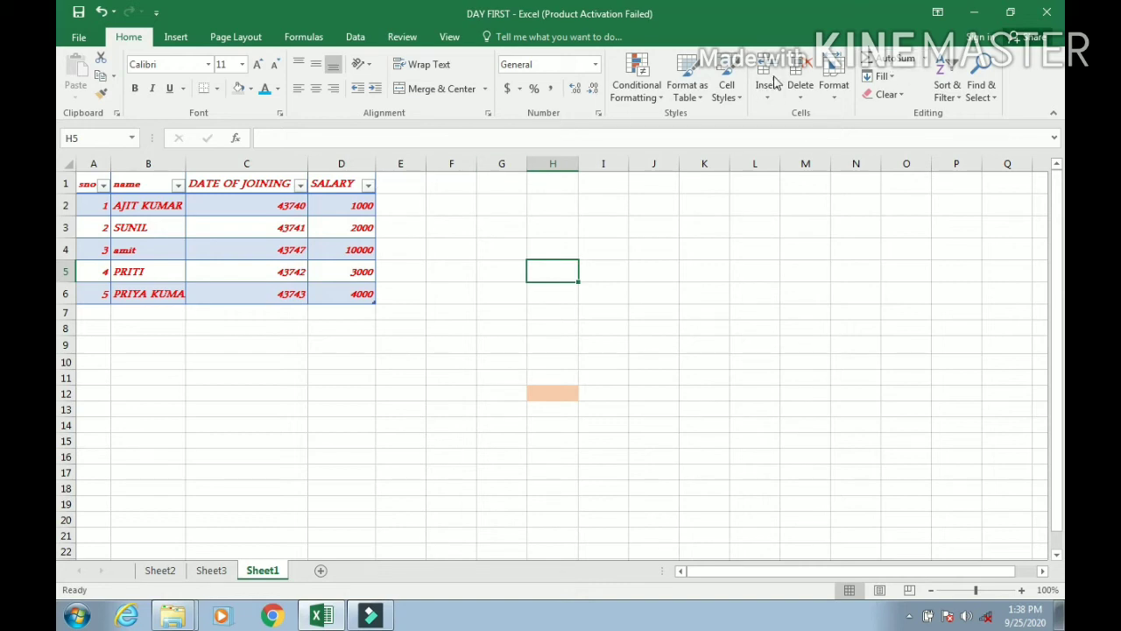
- Delete the custom cell style aec from the workbook's cell styles
left_click(742, 103)
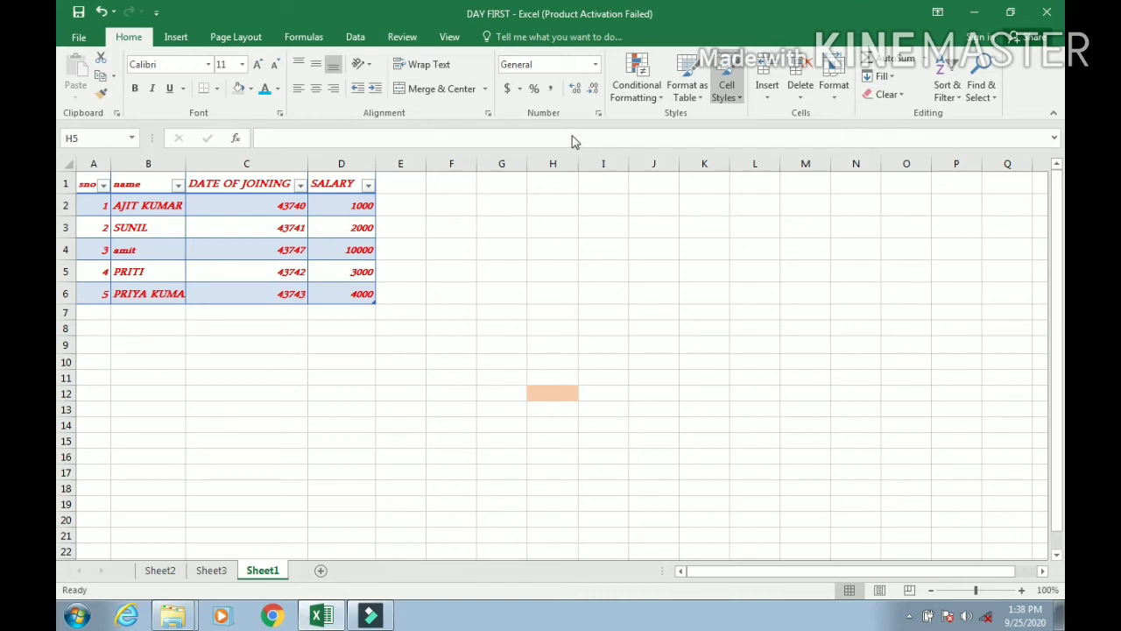
right_click(574, 142)
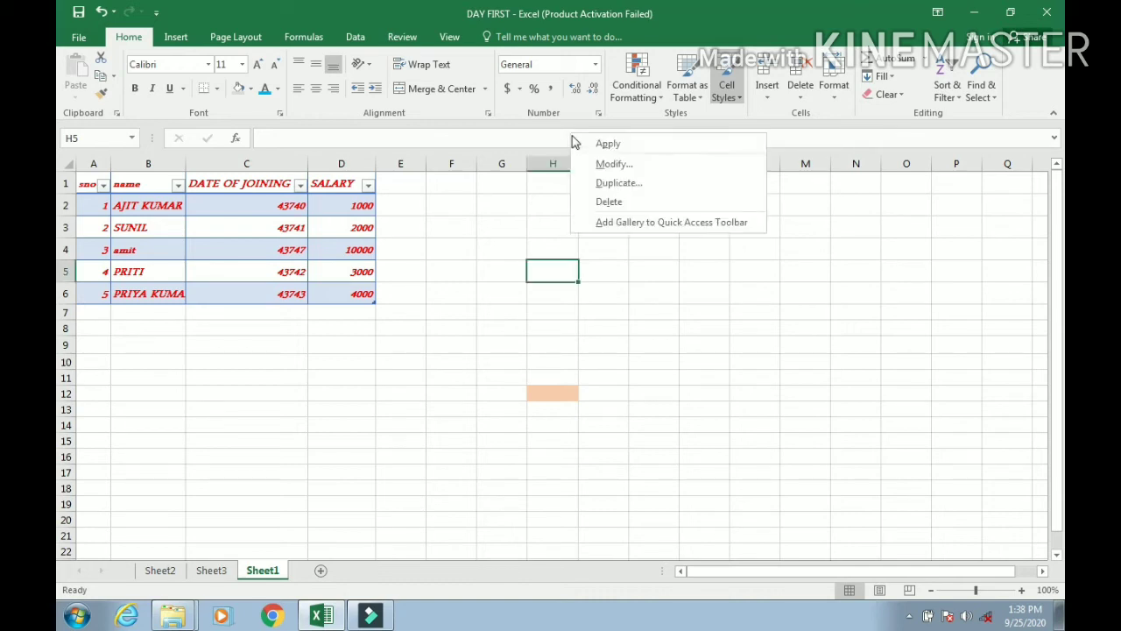
left_click(627, 205)
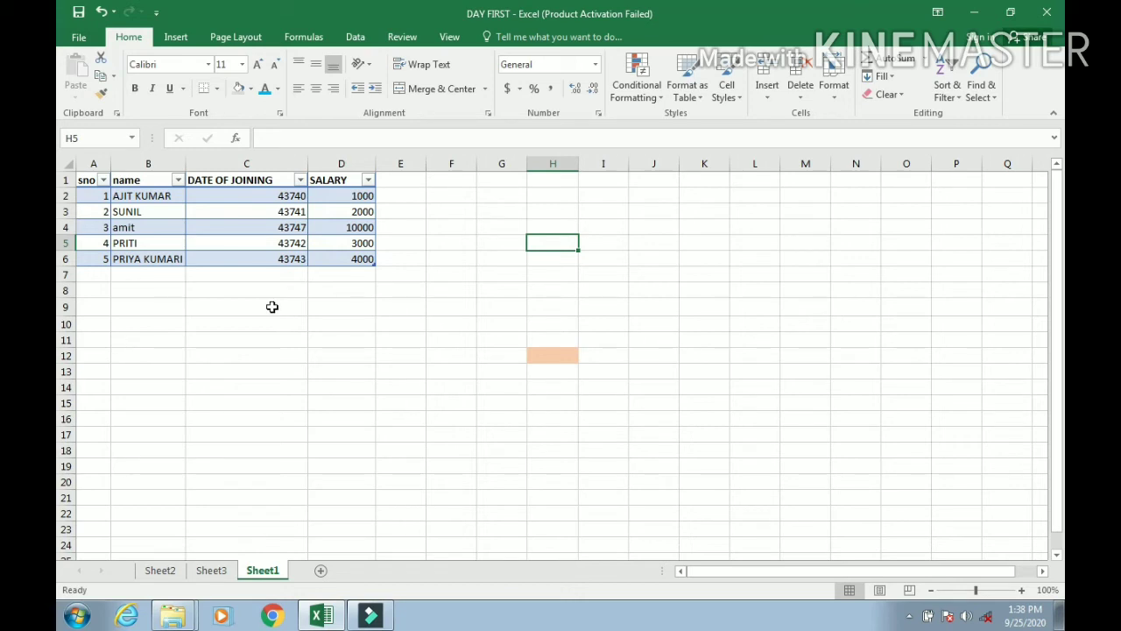
left_click(418, 326)
left_click(336, 352)
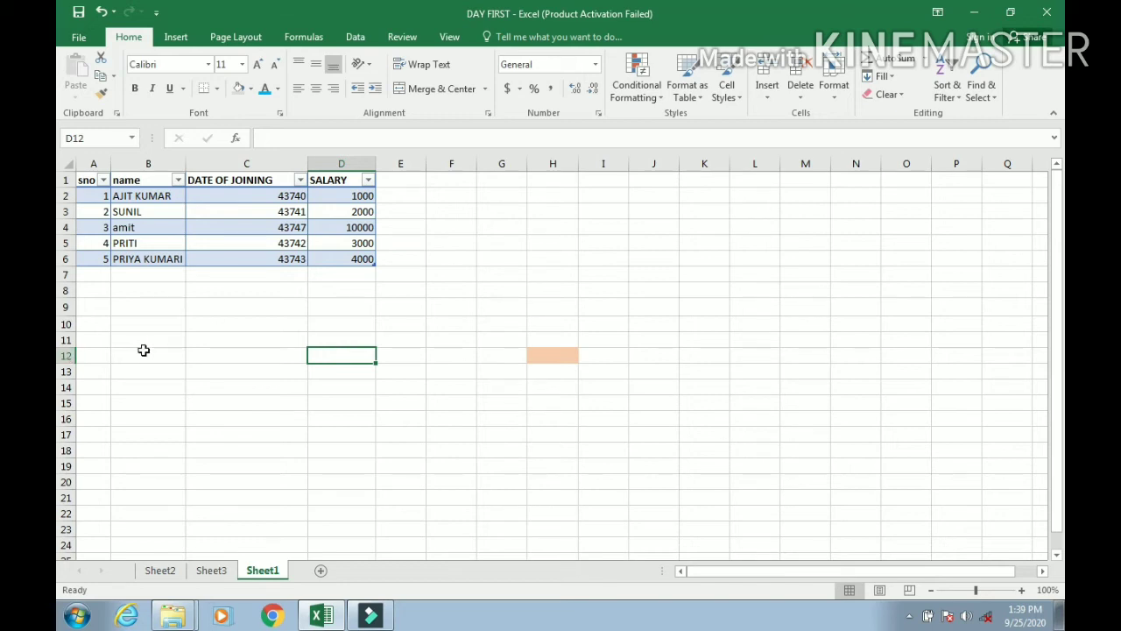
left_click(207, 341)
left_click(310, 327)
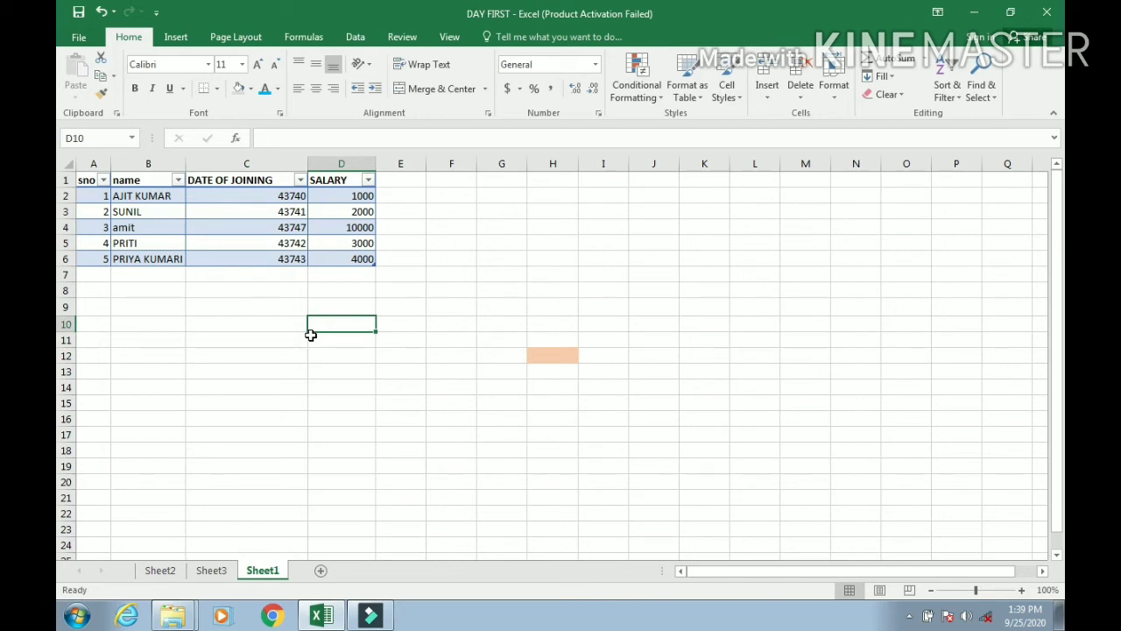
left_click(368, 334)
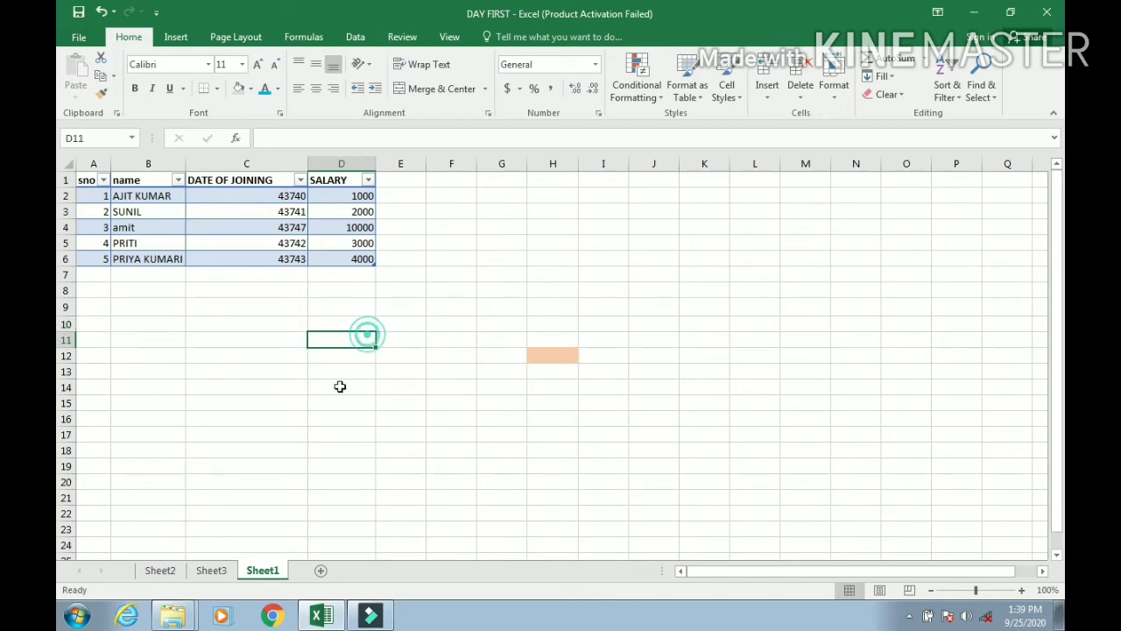
- Enter Sunday in cell D9 and autofill the weekdays down to D15
left_click(351, 304)
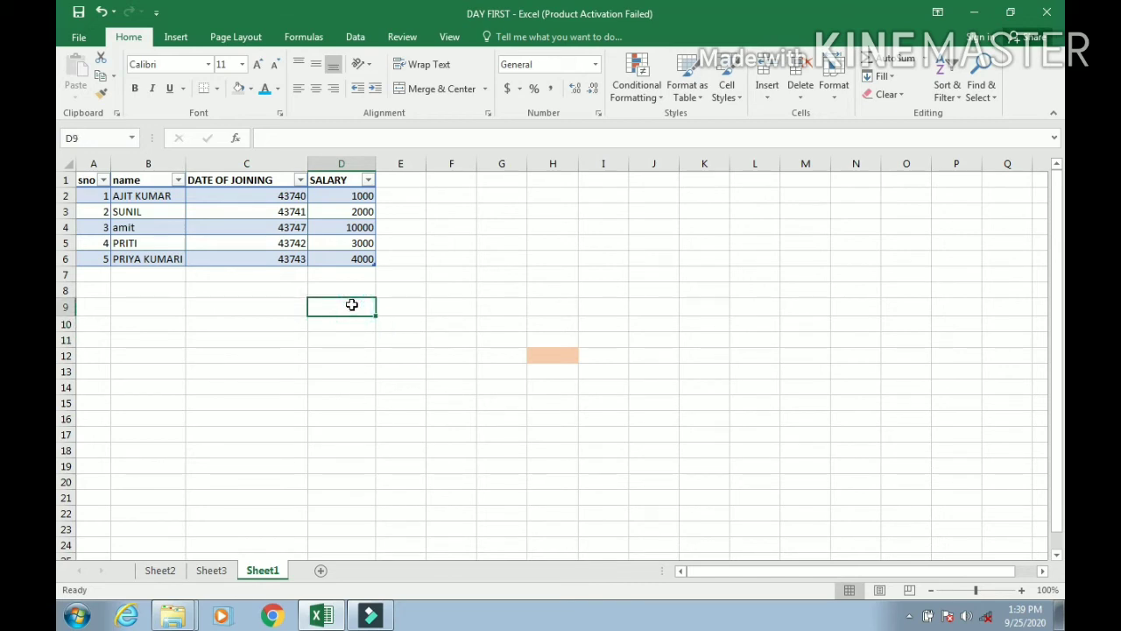
type("sunday")
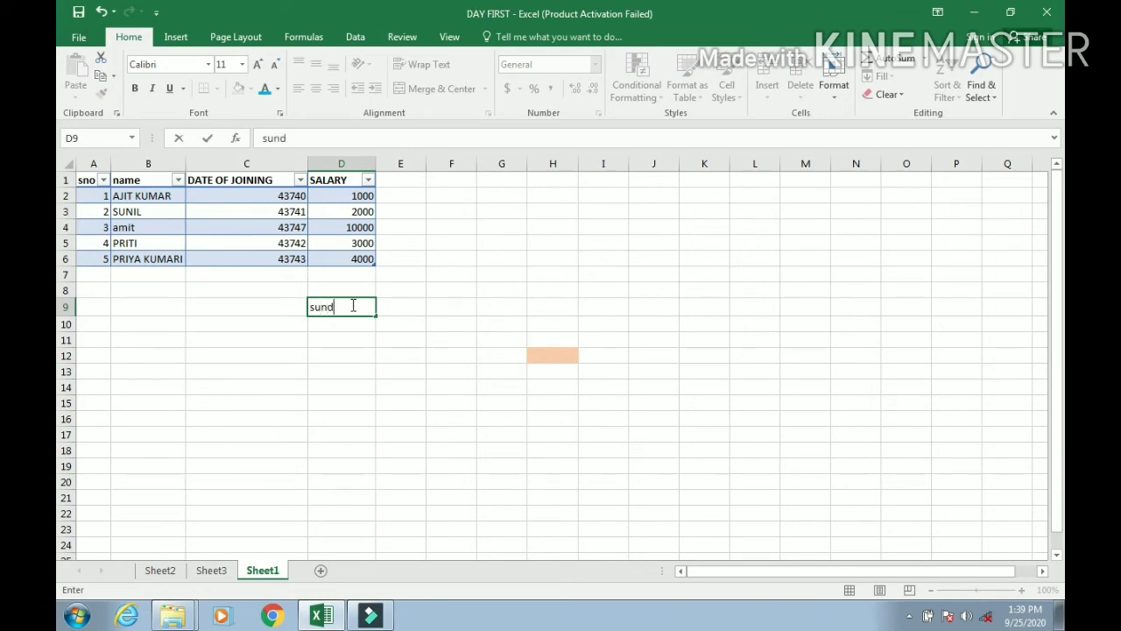
left_click(424, 340)
left_click(368, 313)
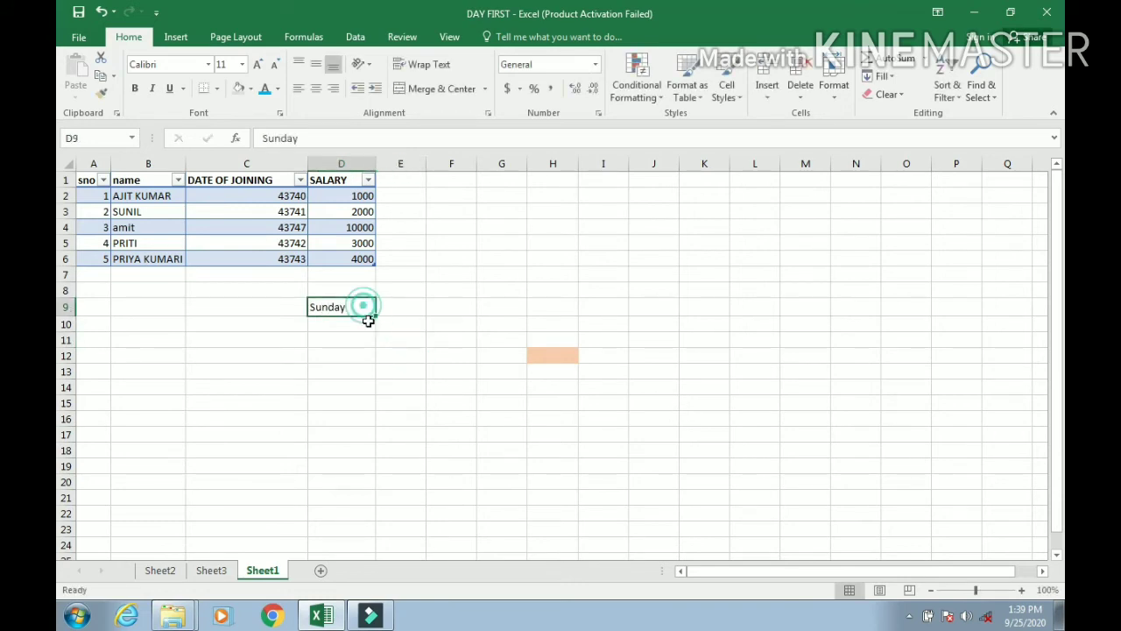
left_click(379, 318)
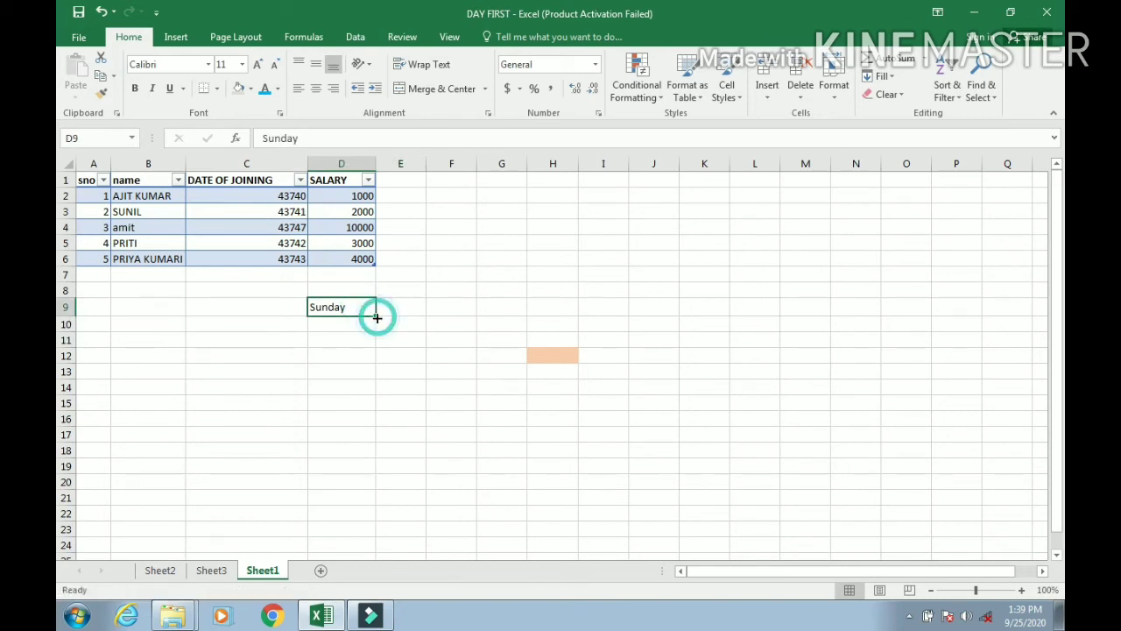
left_click_drag(374, 314, 381, 409)
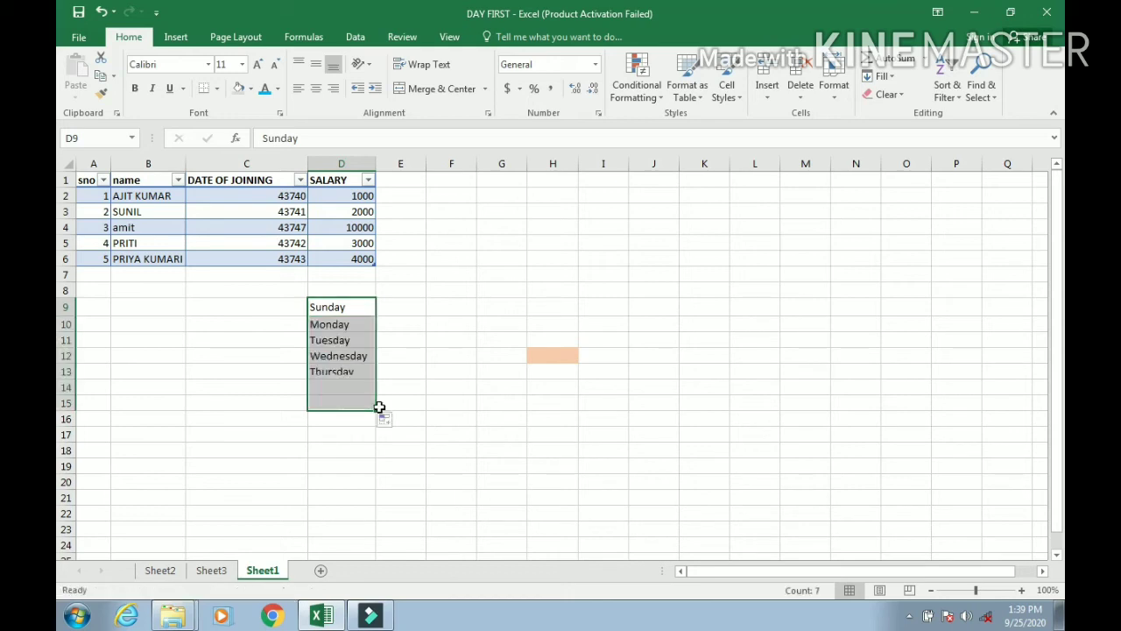
left_click(448, 330)
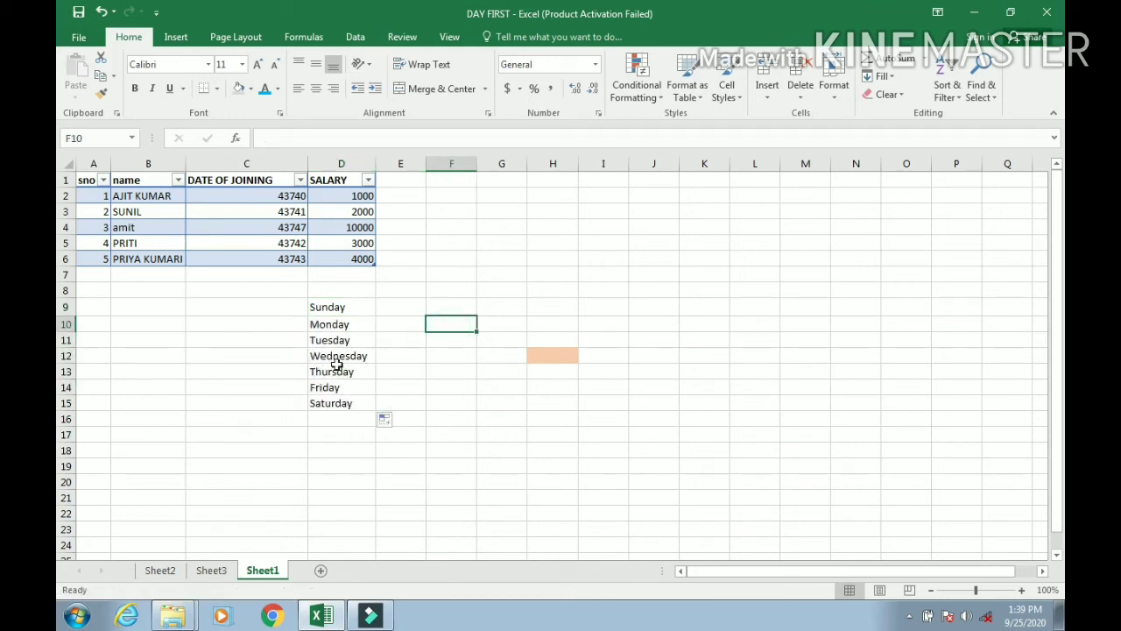
- Enter jan in cell E9 and autofill the month abbreviations down to E20
left_click(400, 311)
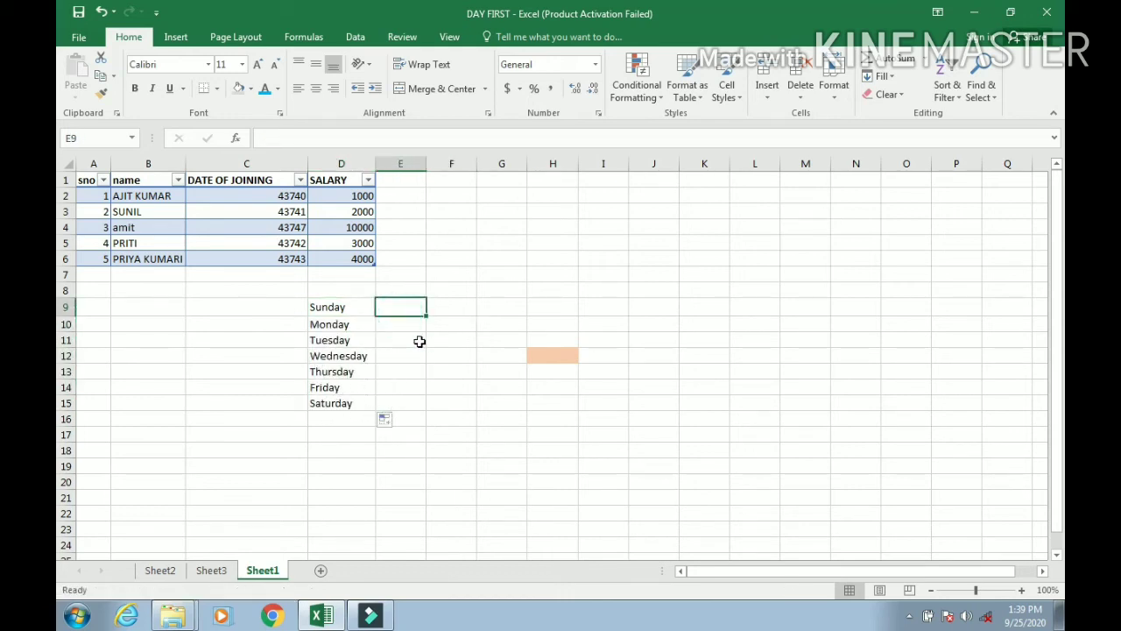
type("jan")
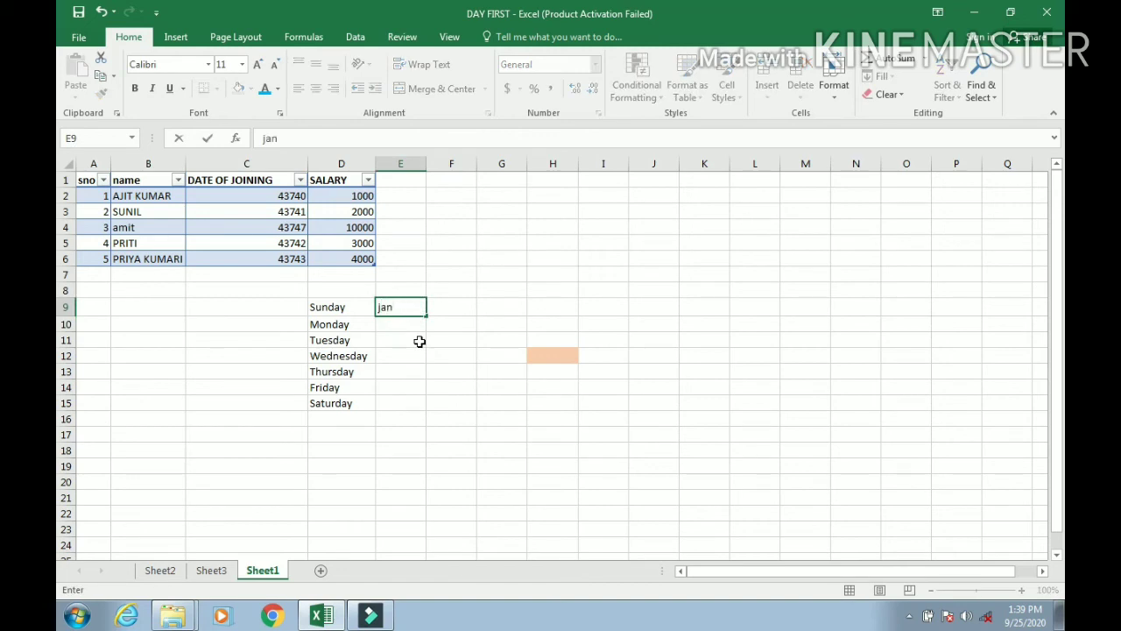
left_click(456, 461)
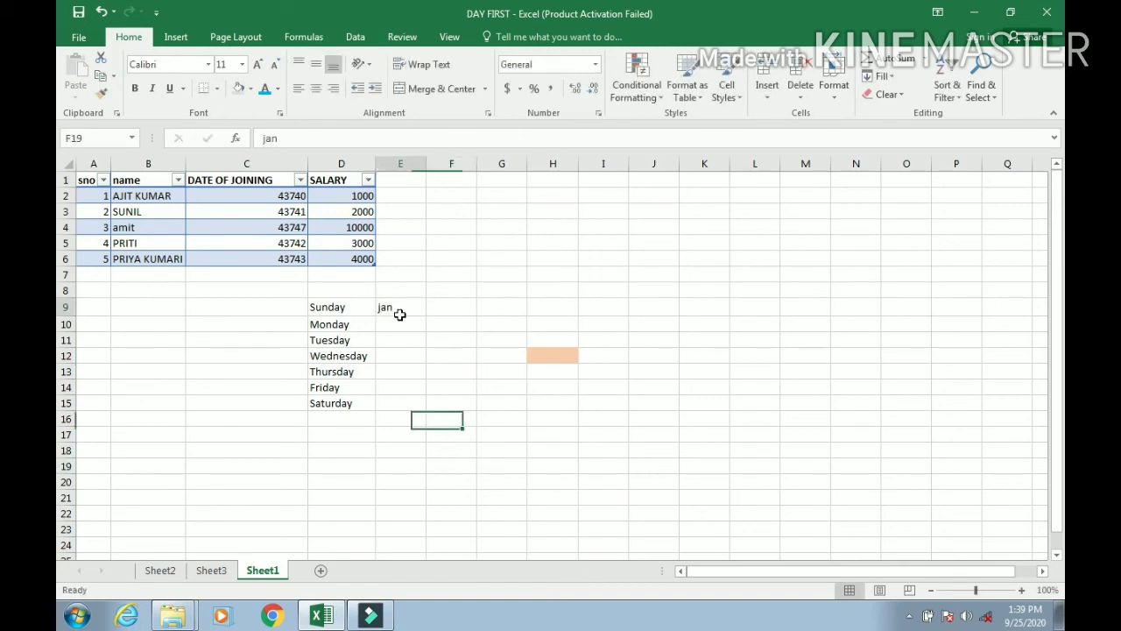
left_click(400, 313)
left_click_drag(426, 314, 430, 483)
left_click(482, 438)
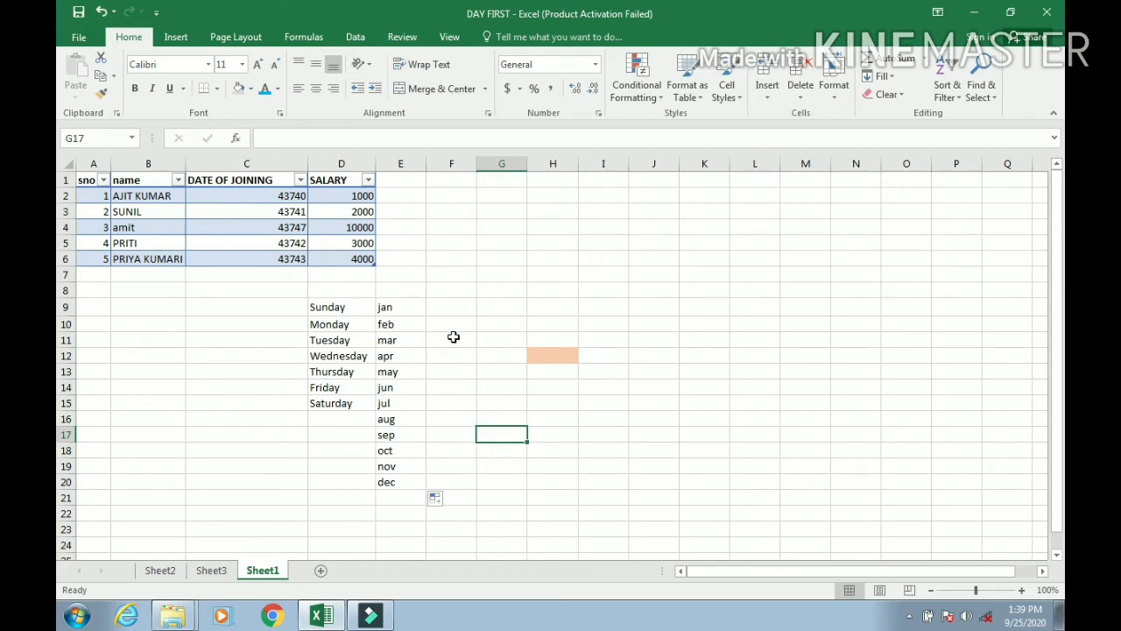
- Enter the letter a in cell F9 and autofill it down to F18
left_click(440, 308)
type("a")
left_click(476, 375)
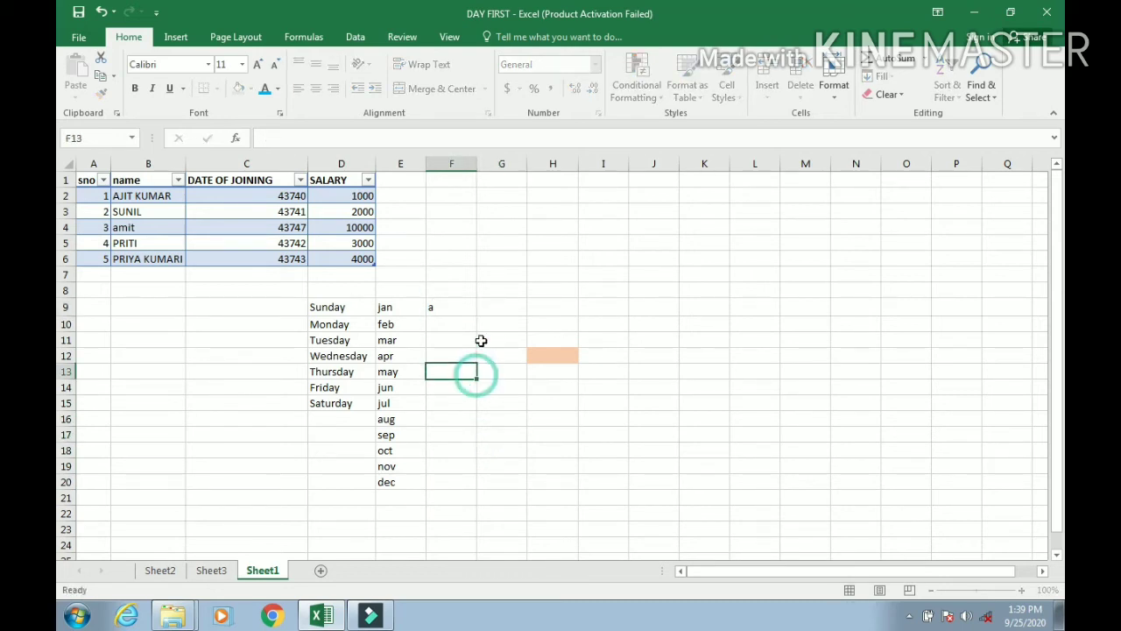
left_click(460, 302)
left_click_drag(477, 319, 495, 449)
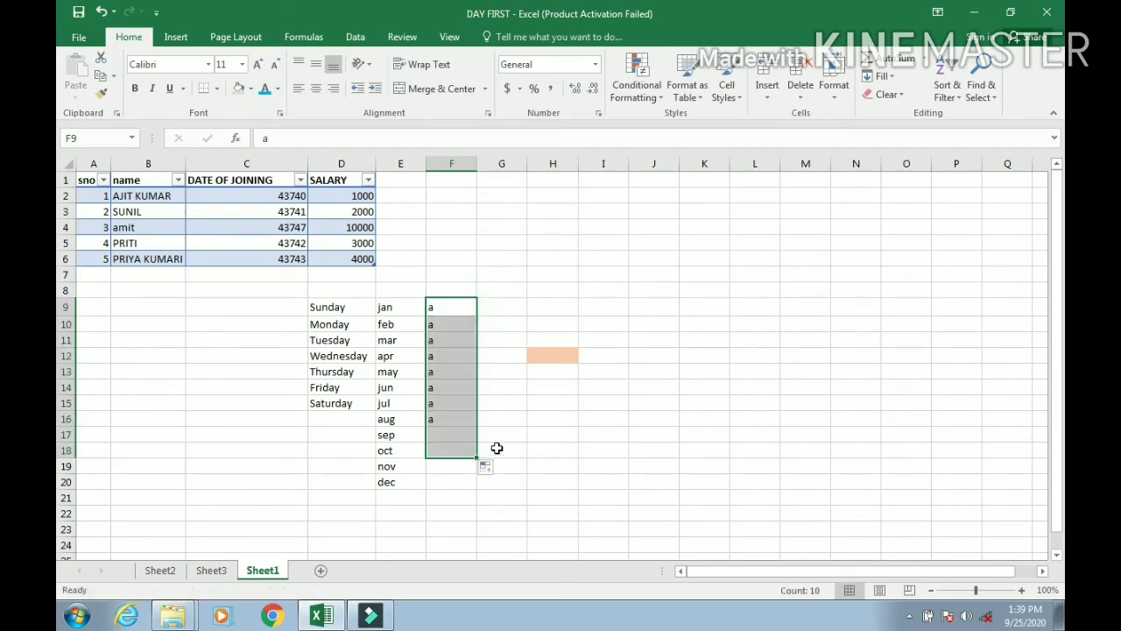
- Enter hockey in cell G9 and autofill the custom sports list down to G13
left_click(503, 300)
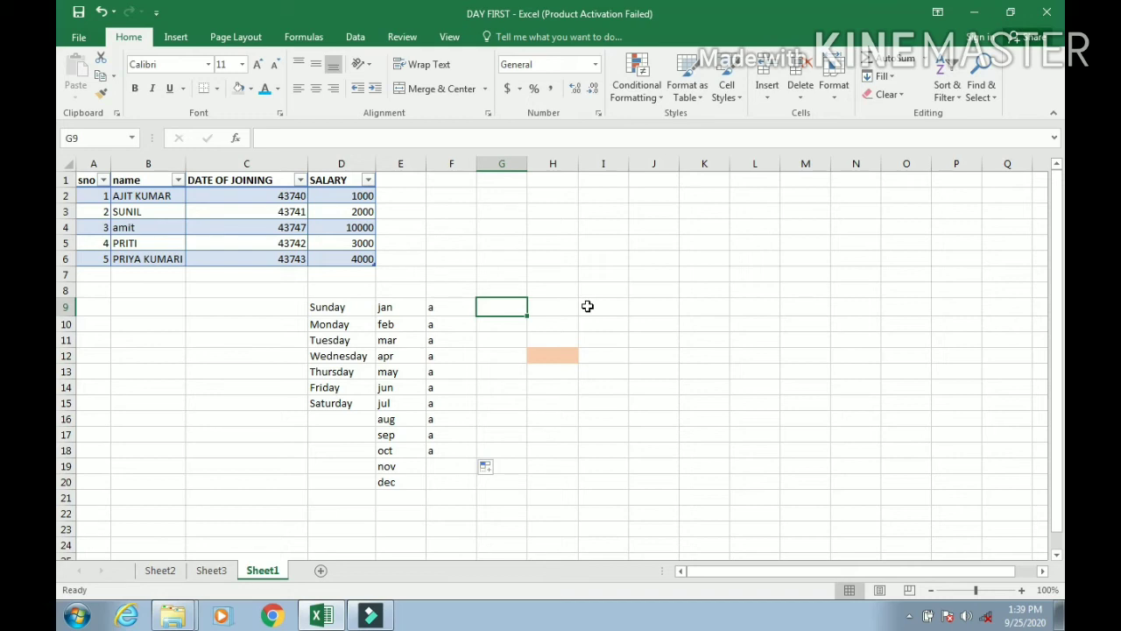
type("h")
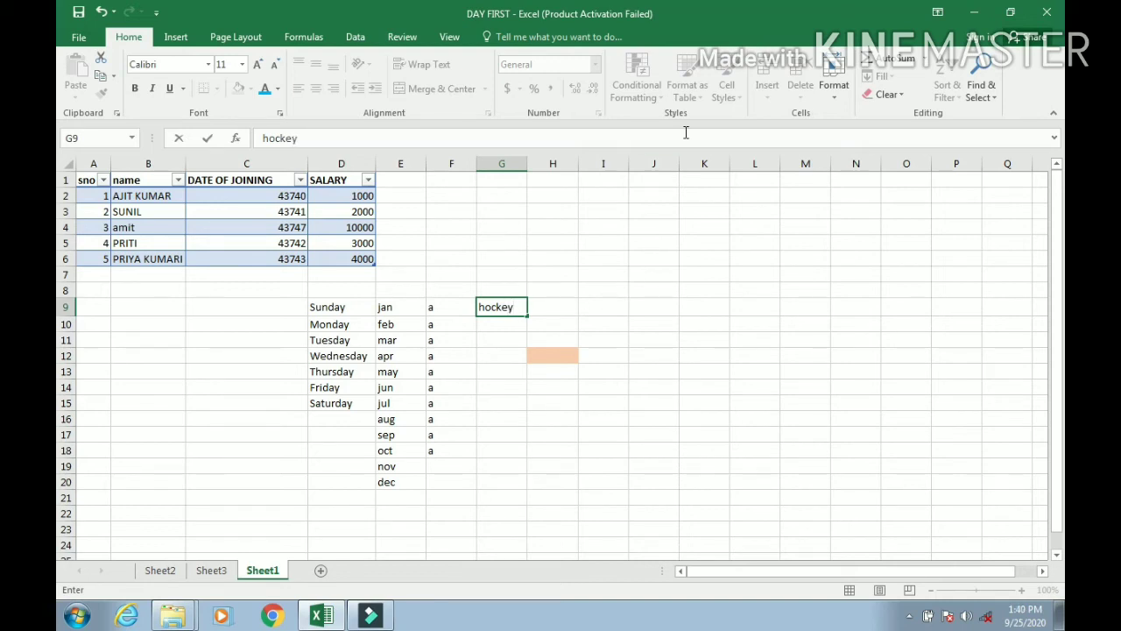
type("ockey")
key("Return")
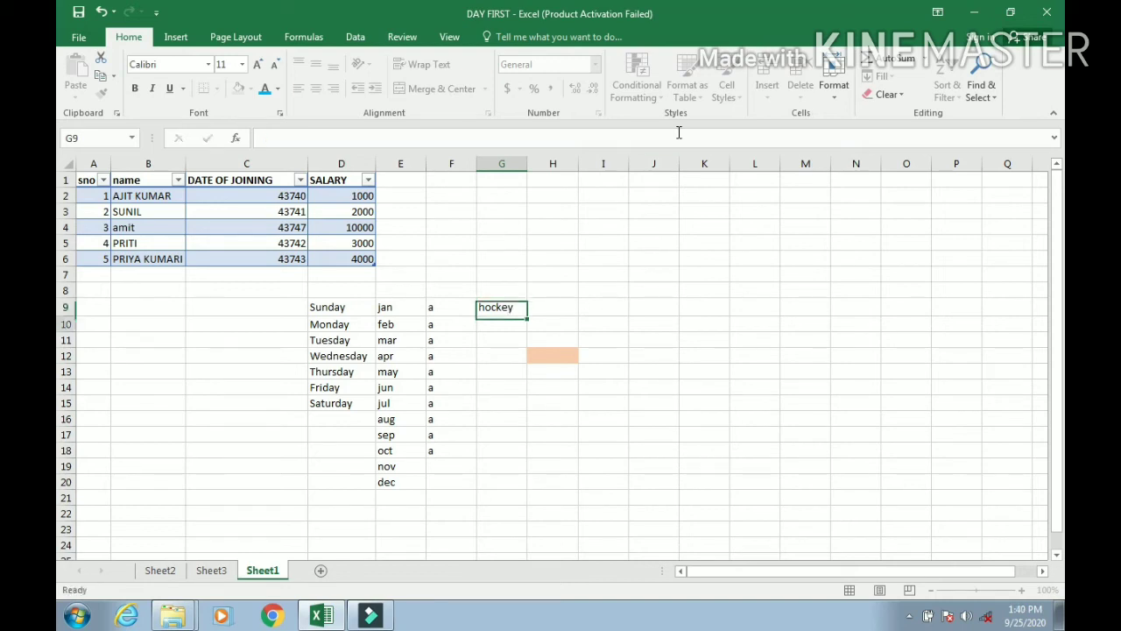
left_click(546, 239)
left_click(506, 311)
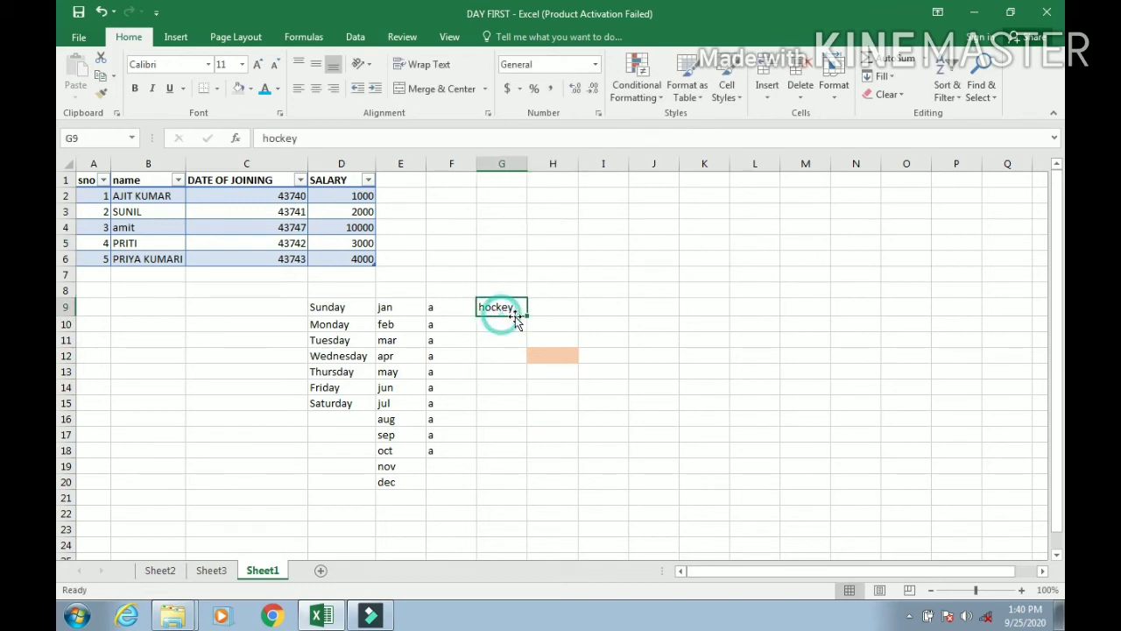
left_click_drag(528, 318, 526, 385)
left_click(554, 275)
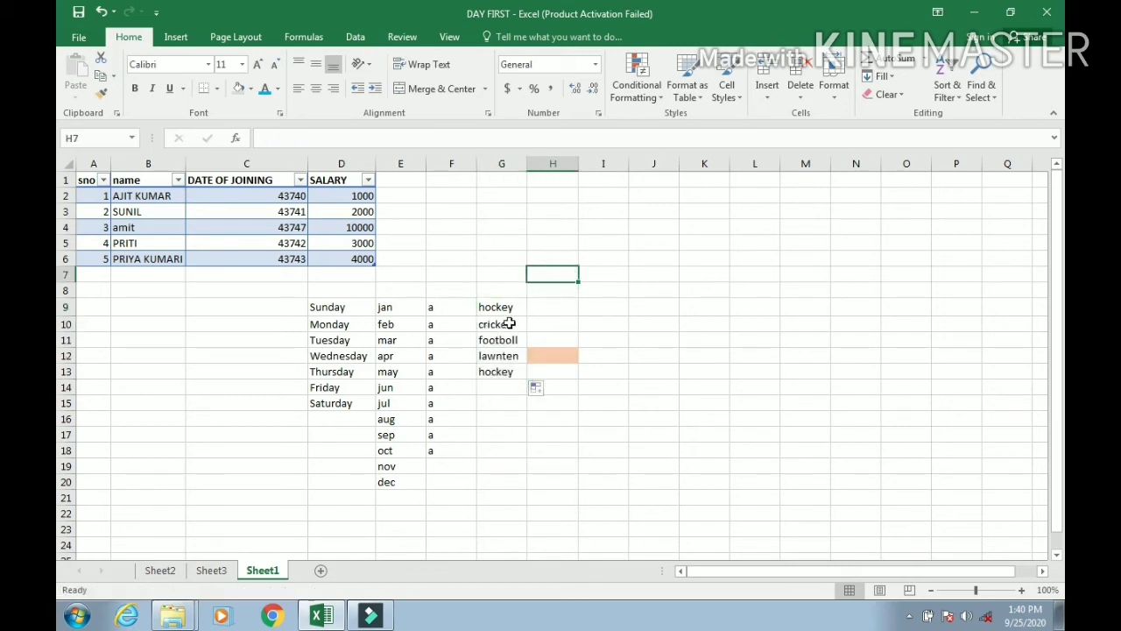
- Create a custom fill list with the entries apple, boy, cat, dog, egg in the advanced options
left_click(80, 38)
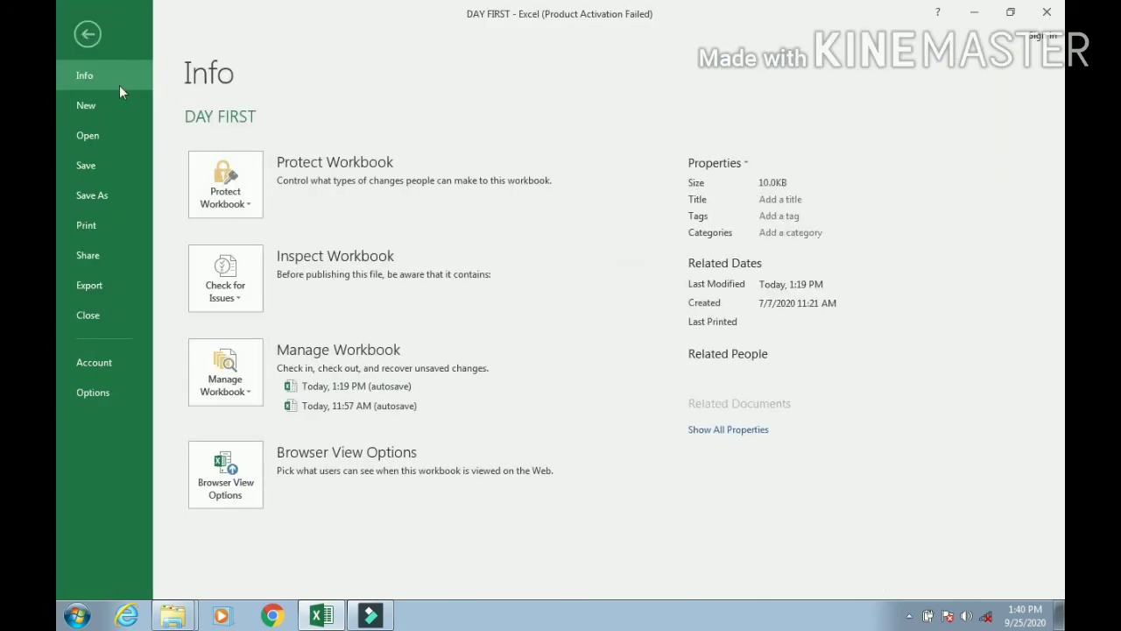
left_click(104, 395)
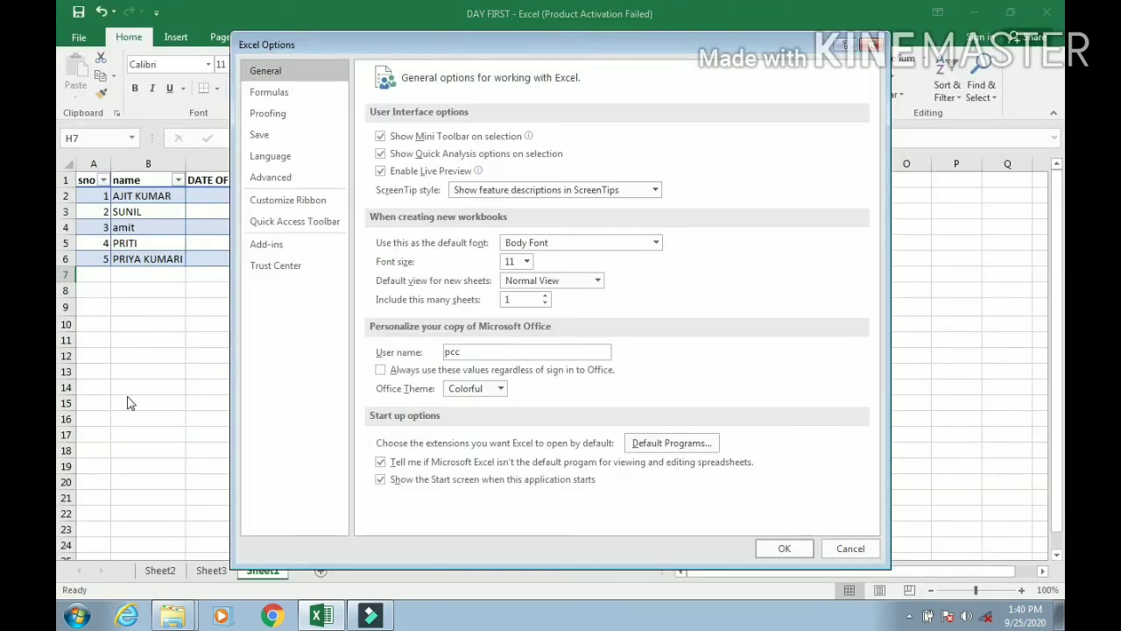
left_click(263, 179)
scroll(517, 388, "down", 3)
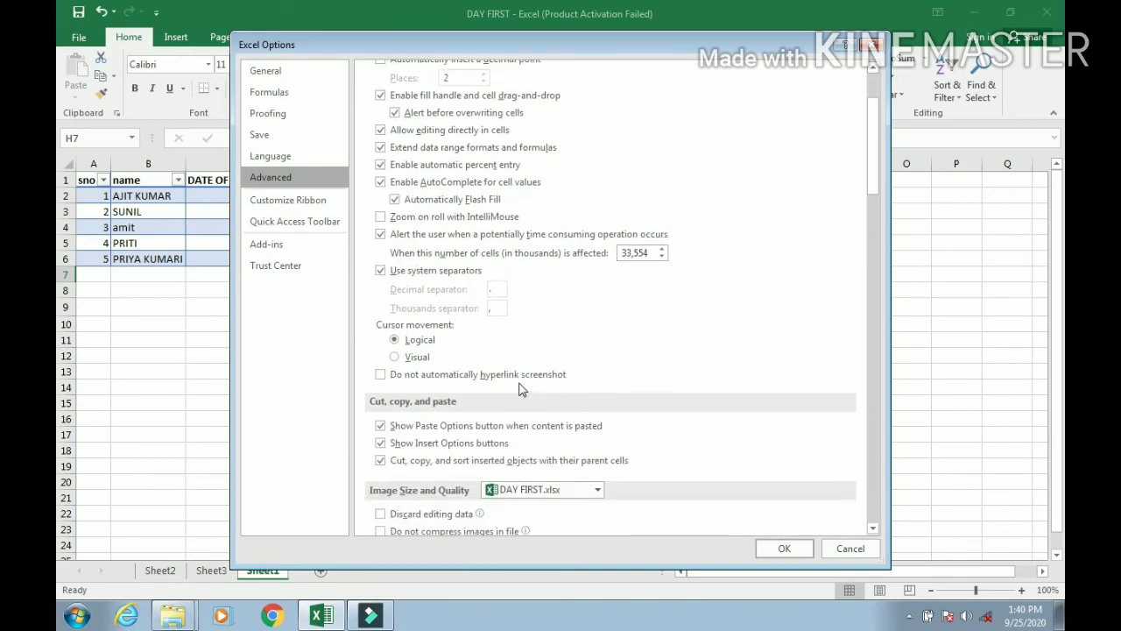
scroll(522, 394, "down", 10)
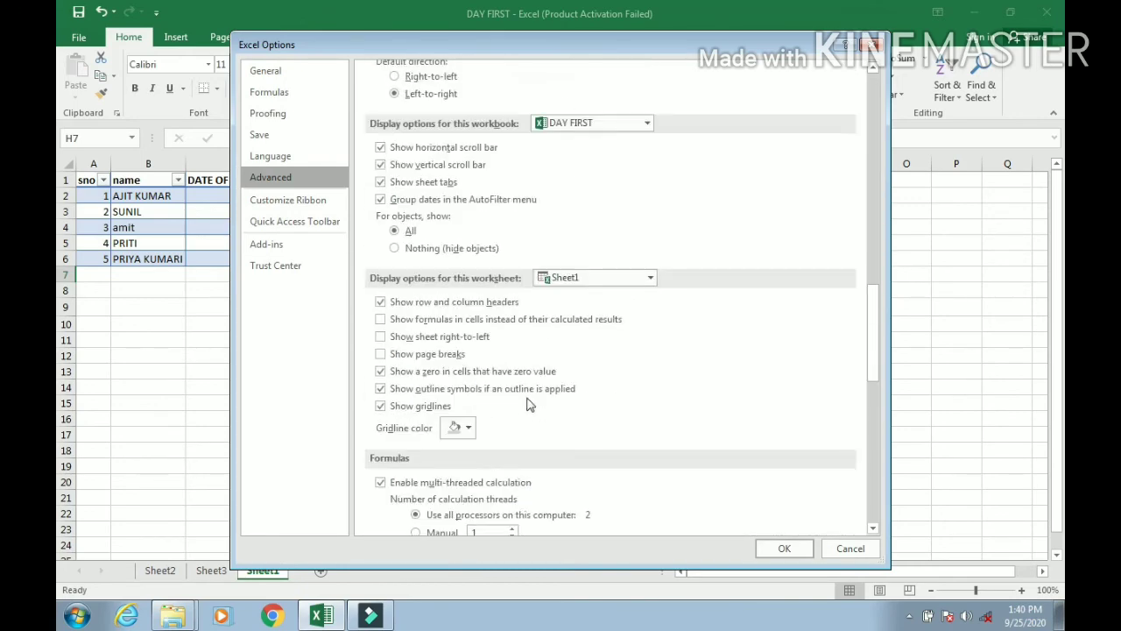
scroll(531, 404, "down", 10)
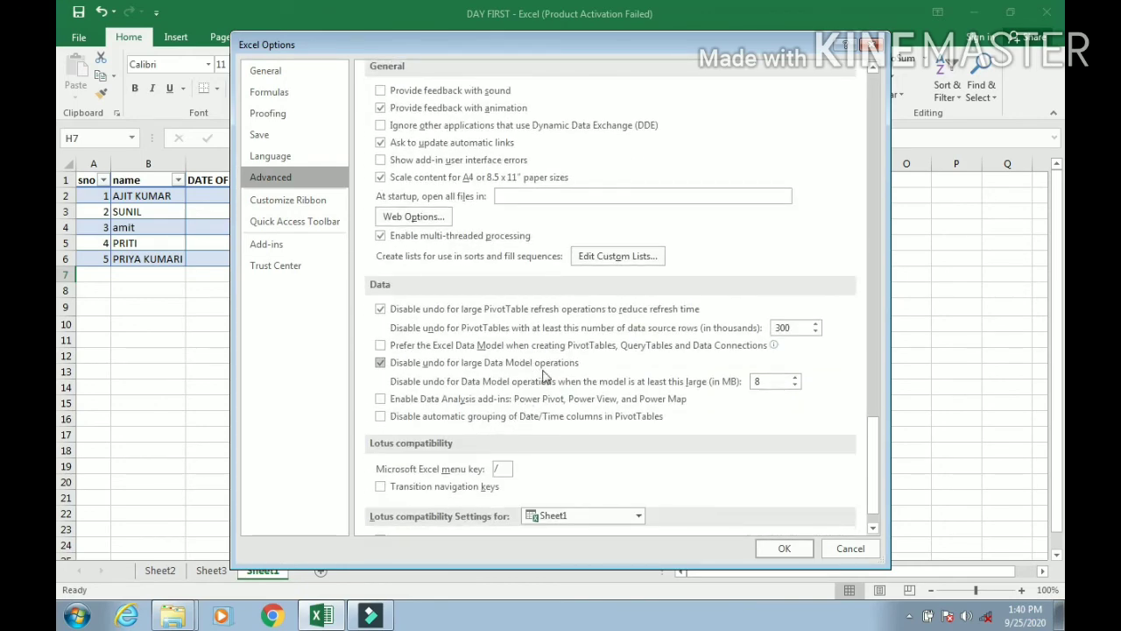
scroll(544, 376, "up", 1)
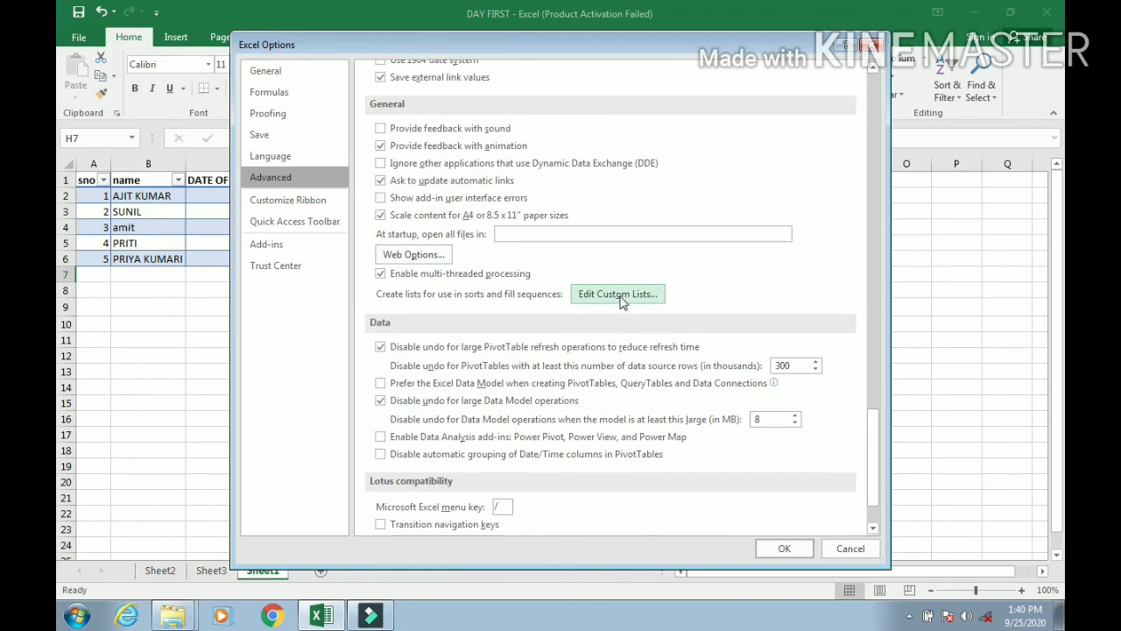
left_click(620, 298)
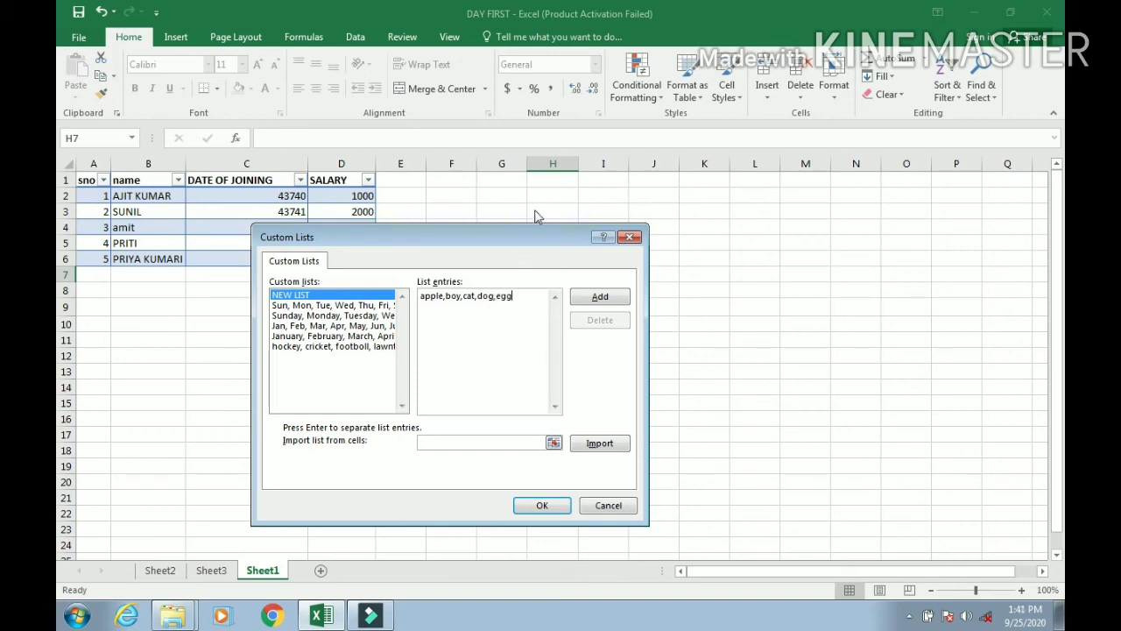
left_click(596, 300)
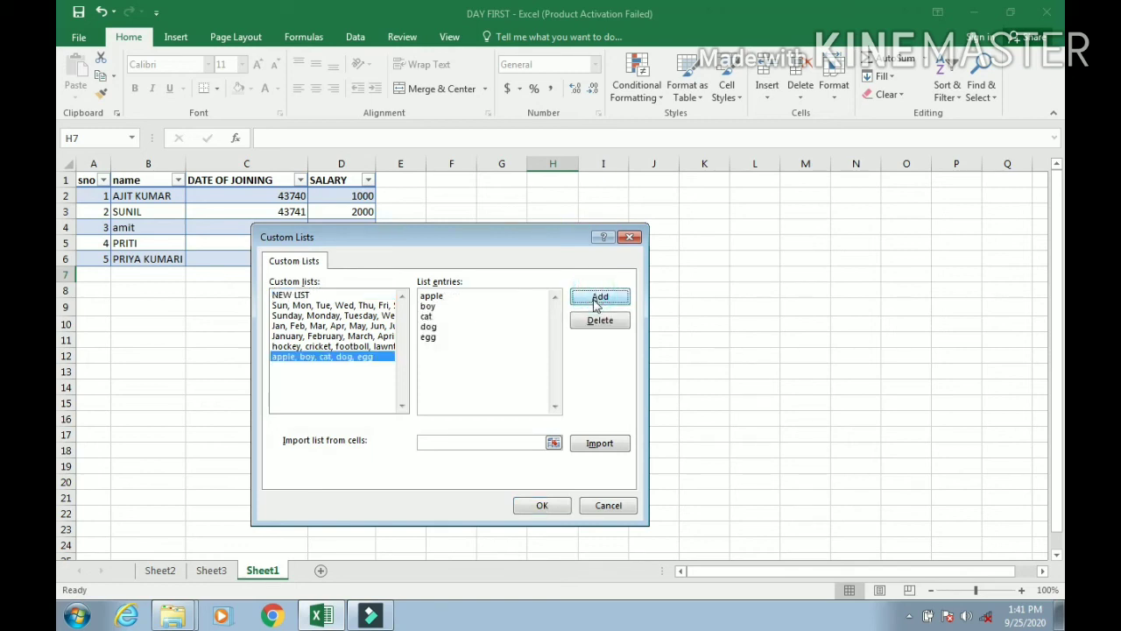
left_click(559, 505)
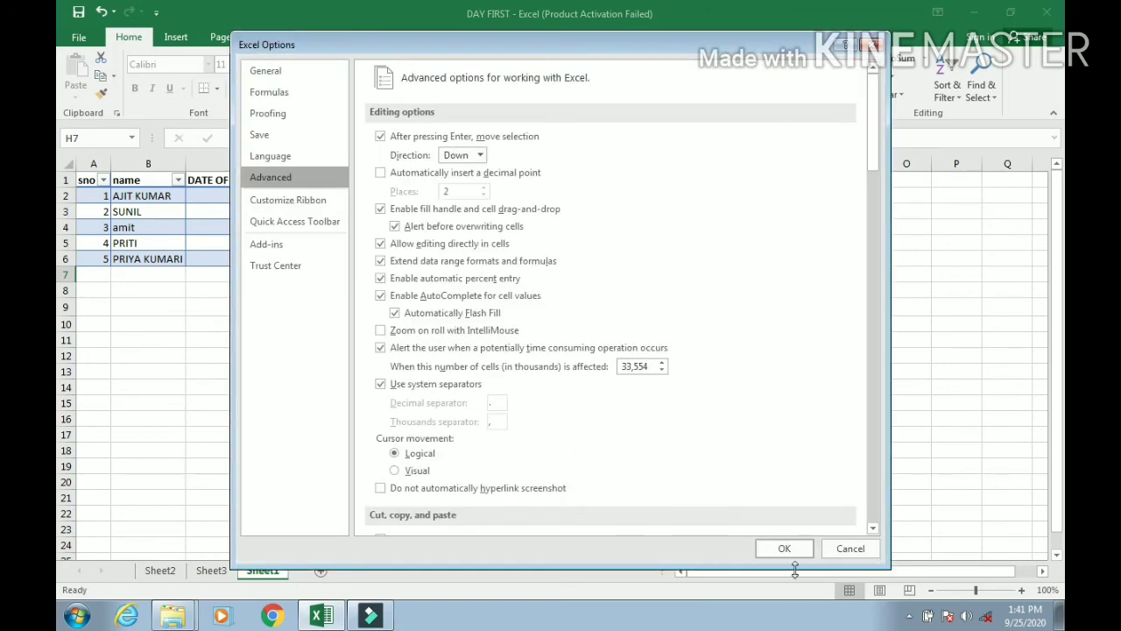
left_click(789, 550)
- Enter apple in cell J9 and autofill the custom list down to J20
left_click(758, 336)
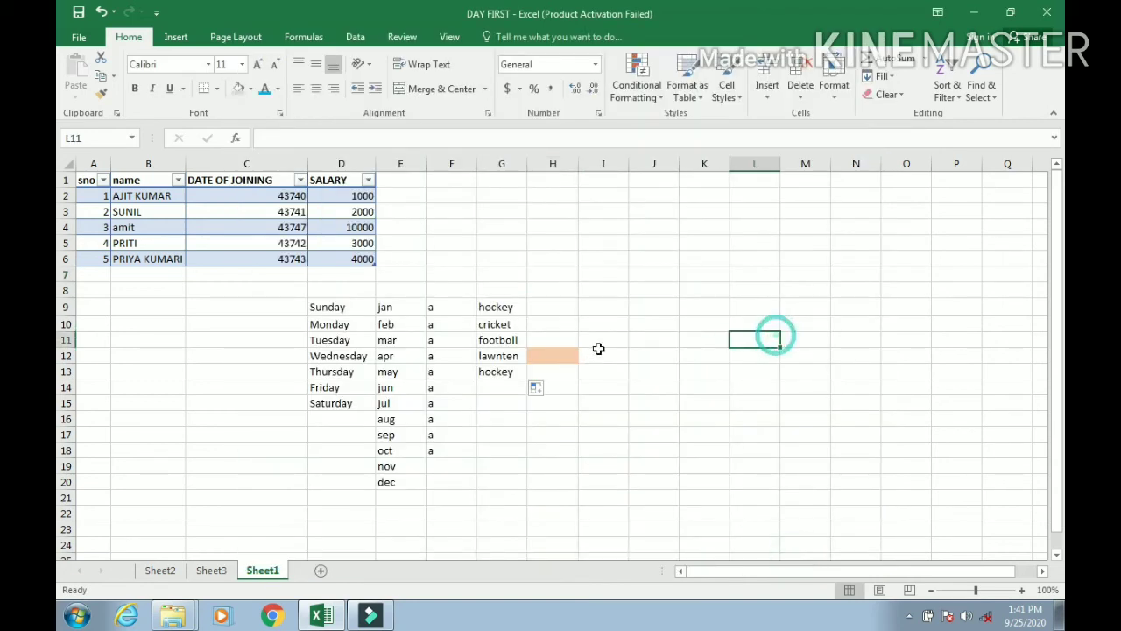
left_click(666, 304)
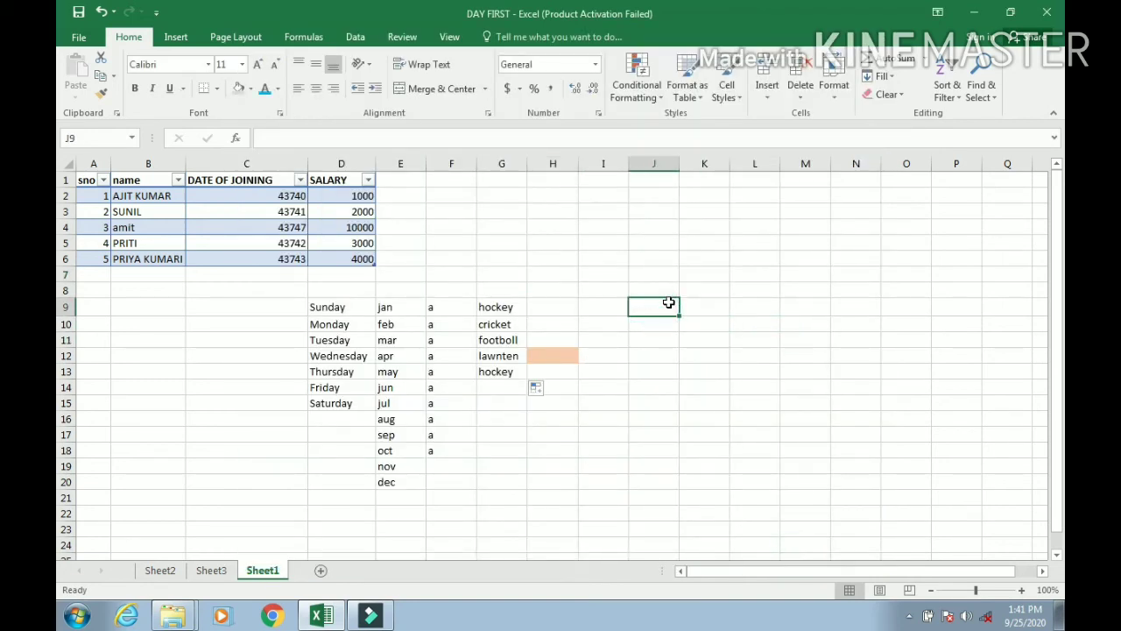
type("a")
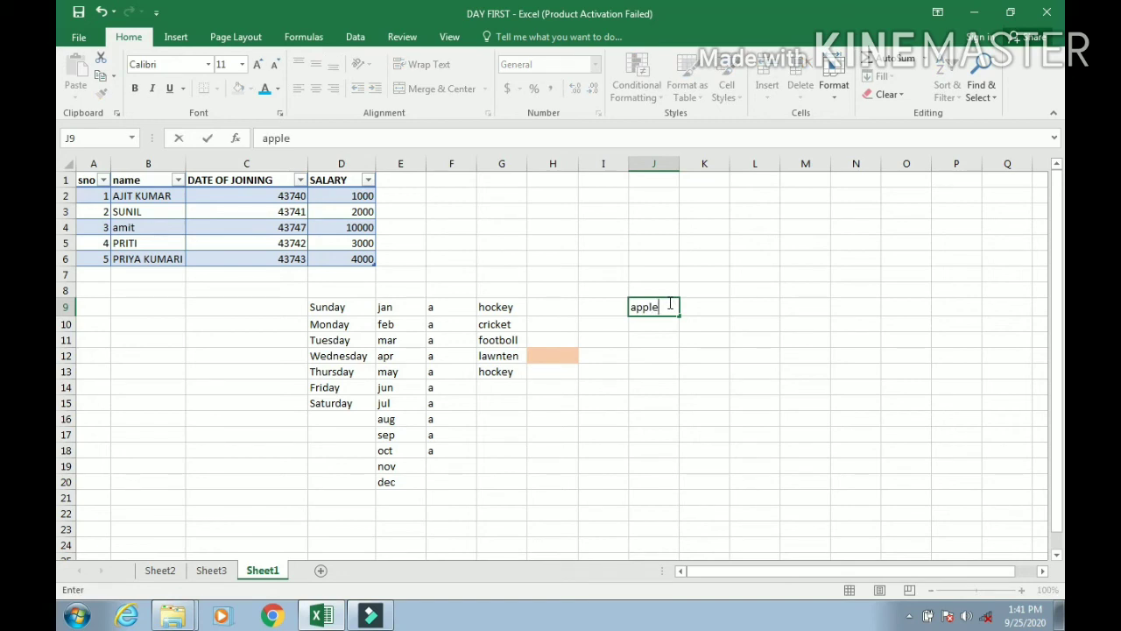
type("pple")
key("Return")
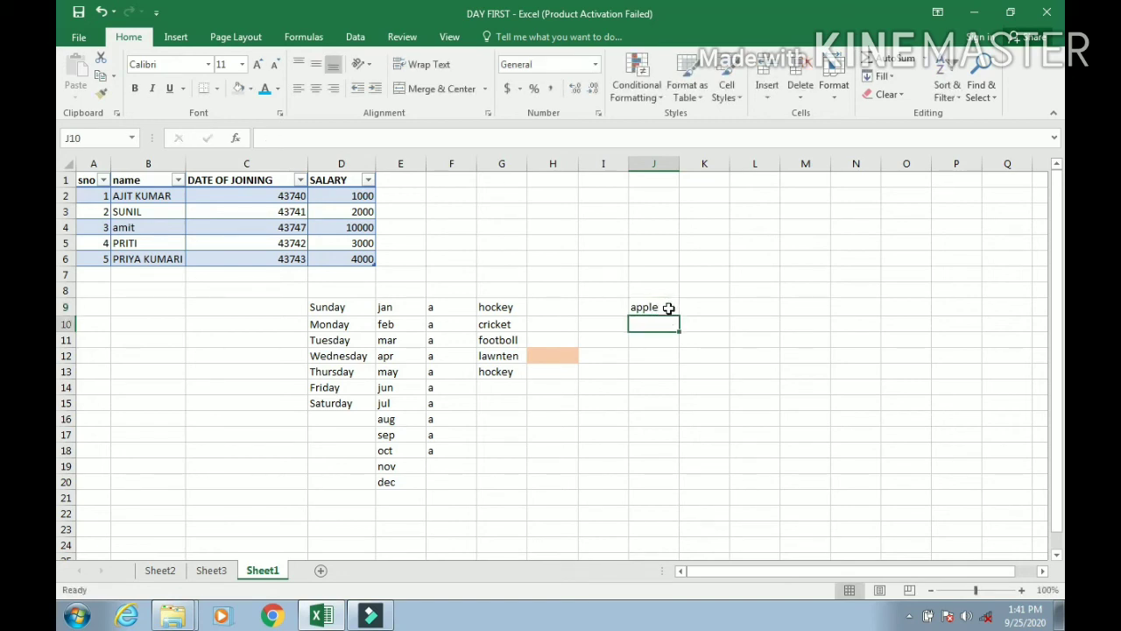
left_click(668, 307)
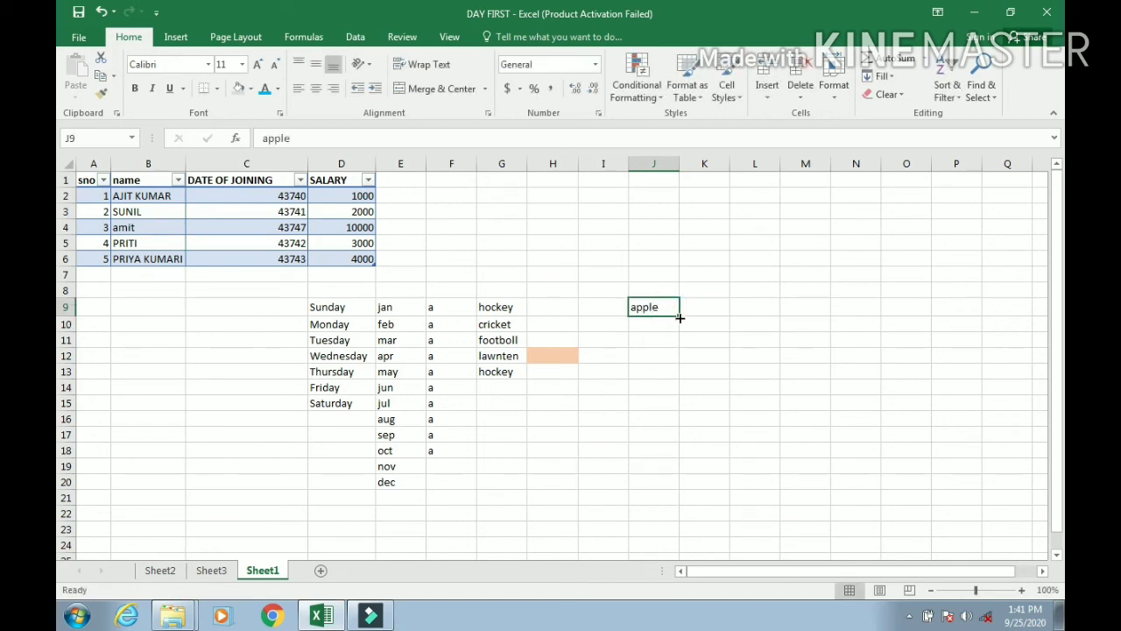
left_click_drag(680, 317, 691, 493)
left_click(754, 387)
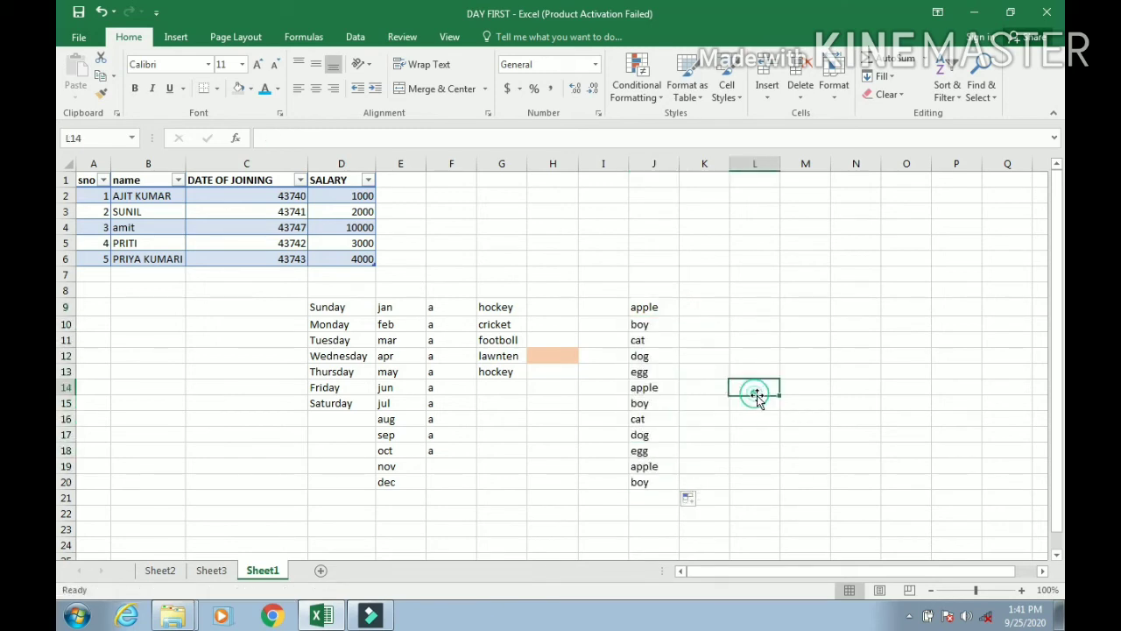
left_click(659, 385)
left_click(654, 376)
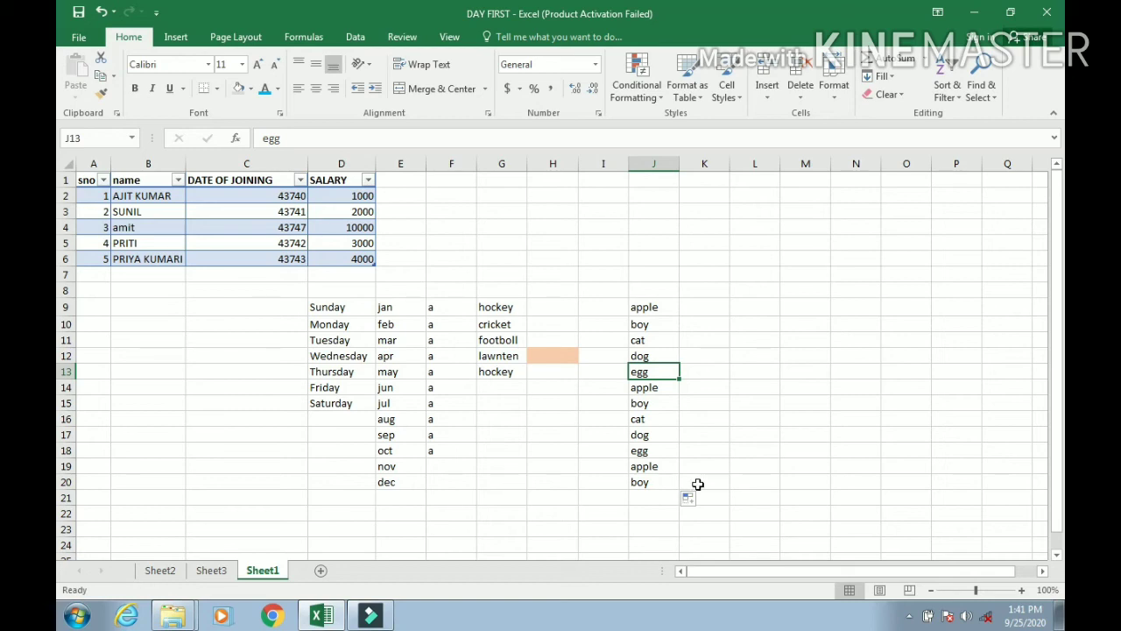
- Delete the custom list apple, boy, cat, dog, egg from the advanced options
left_click(79, 36)
left_click(92, 393)
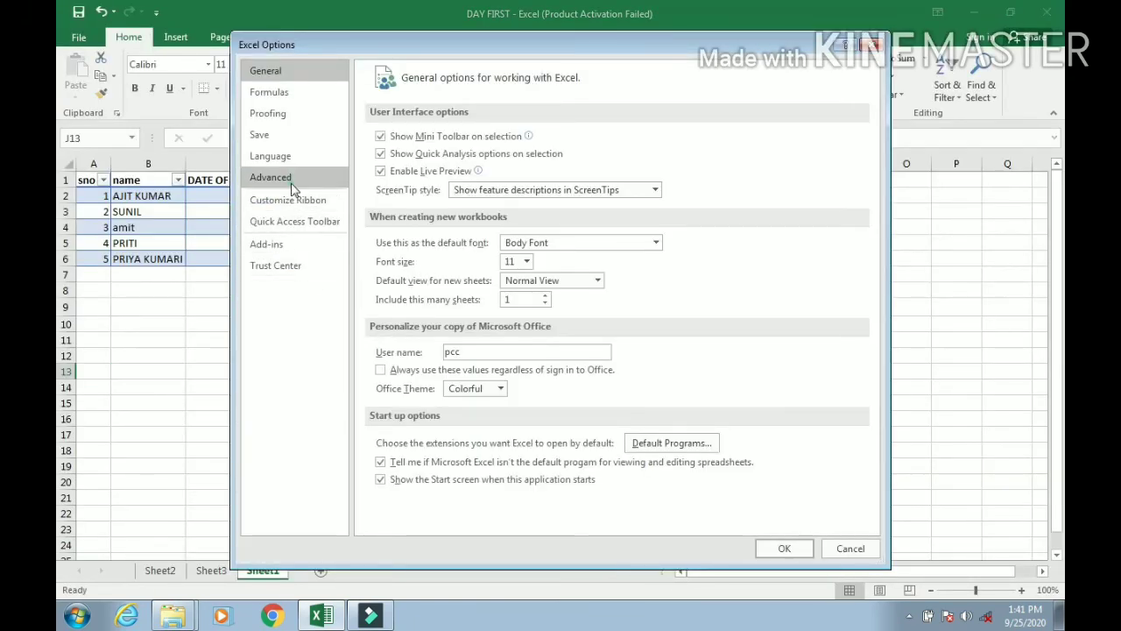
left_click(272, 177)
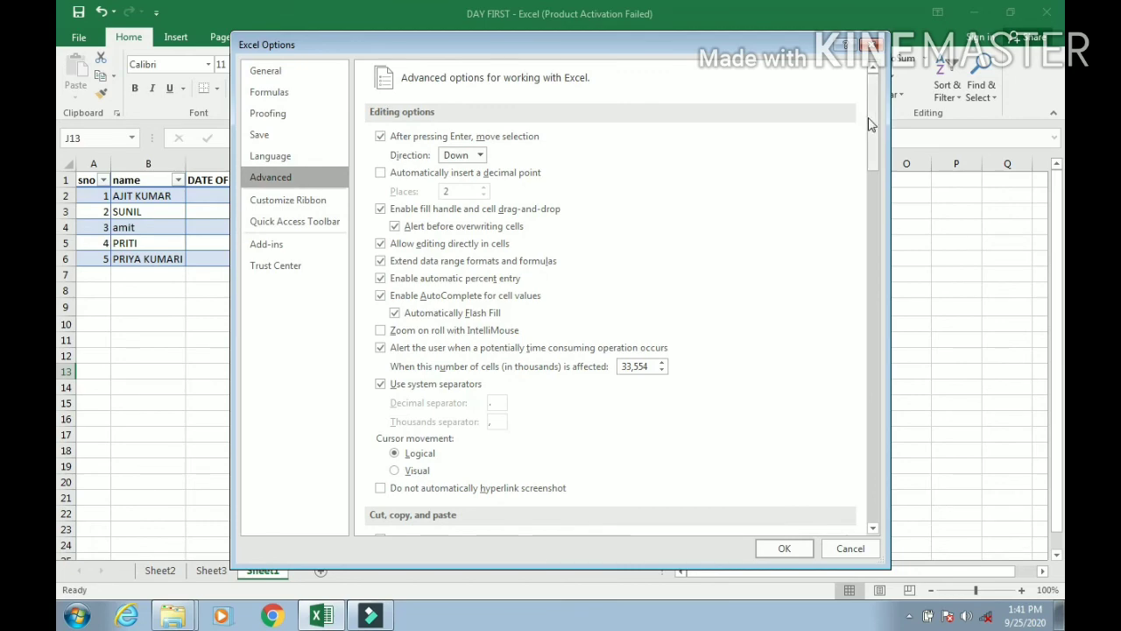
left_click_drag(863, 156, 868, 460)
left_click(619, 289)
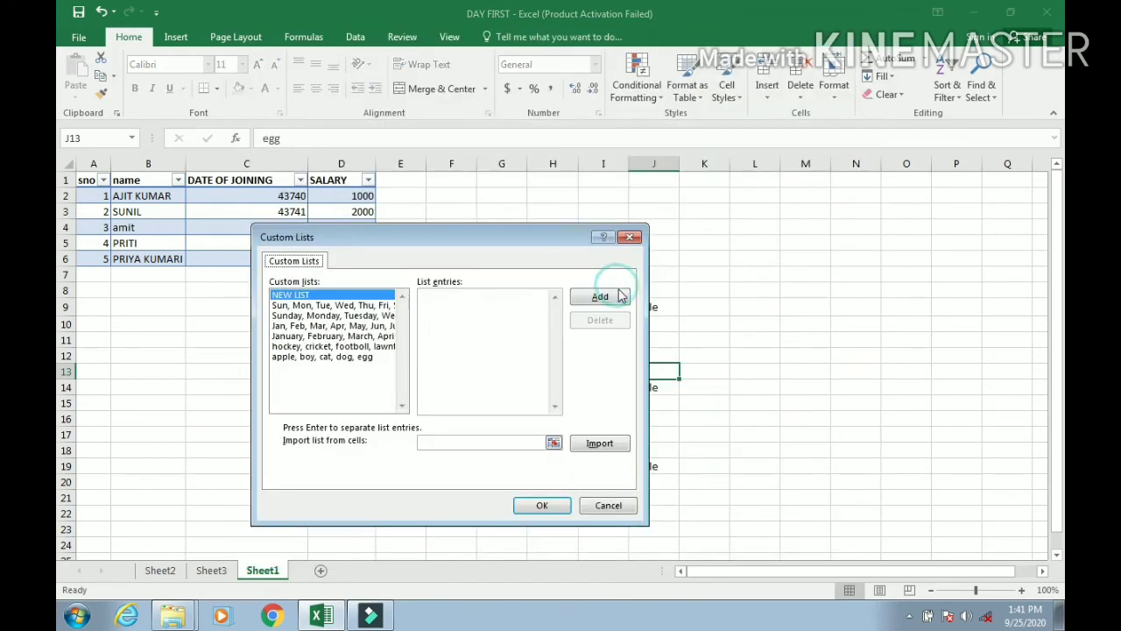
left_click(326, 357)
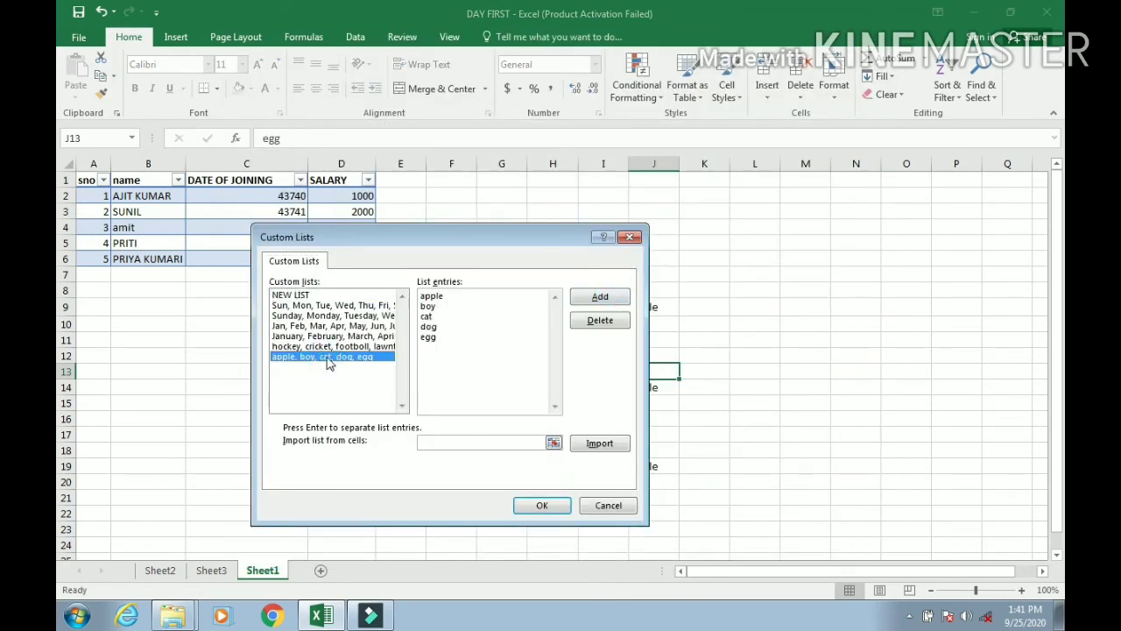
left_click(598, 325)
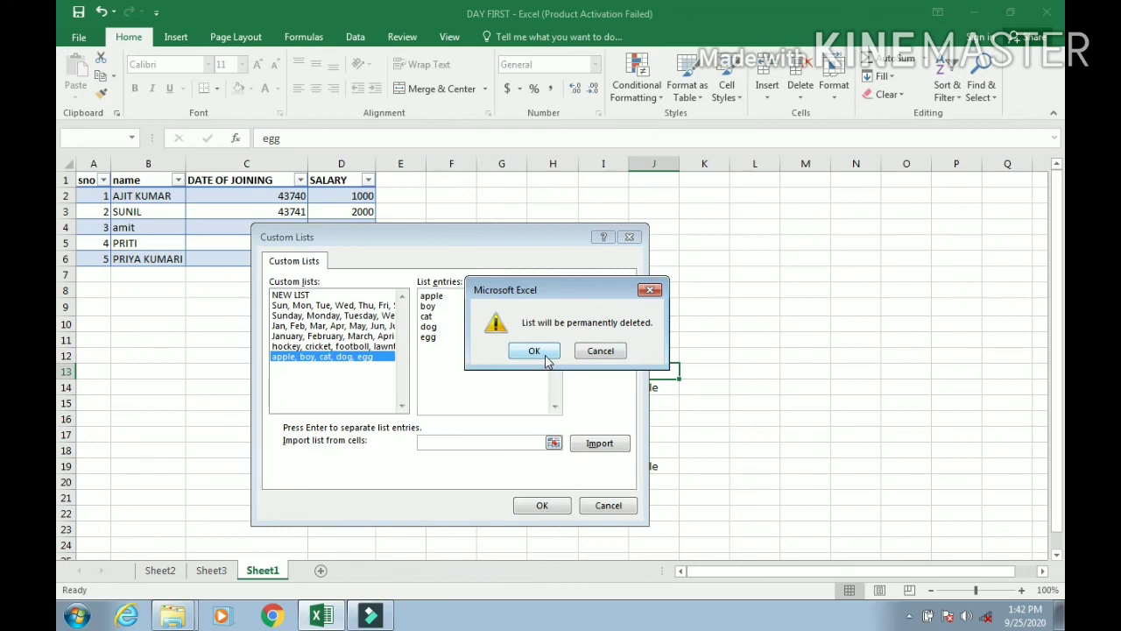
left_click(536, 352)
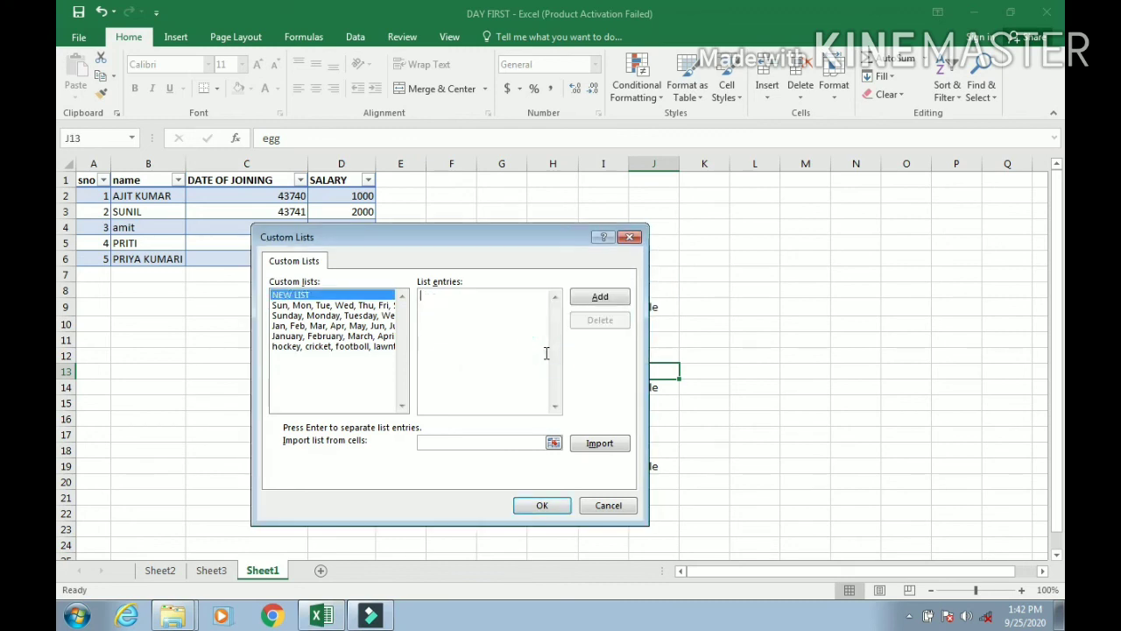
left_click(543, 505)
left_click(785, 549)
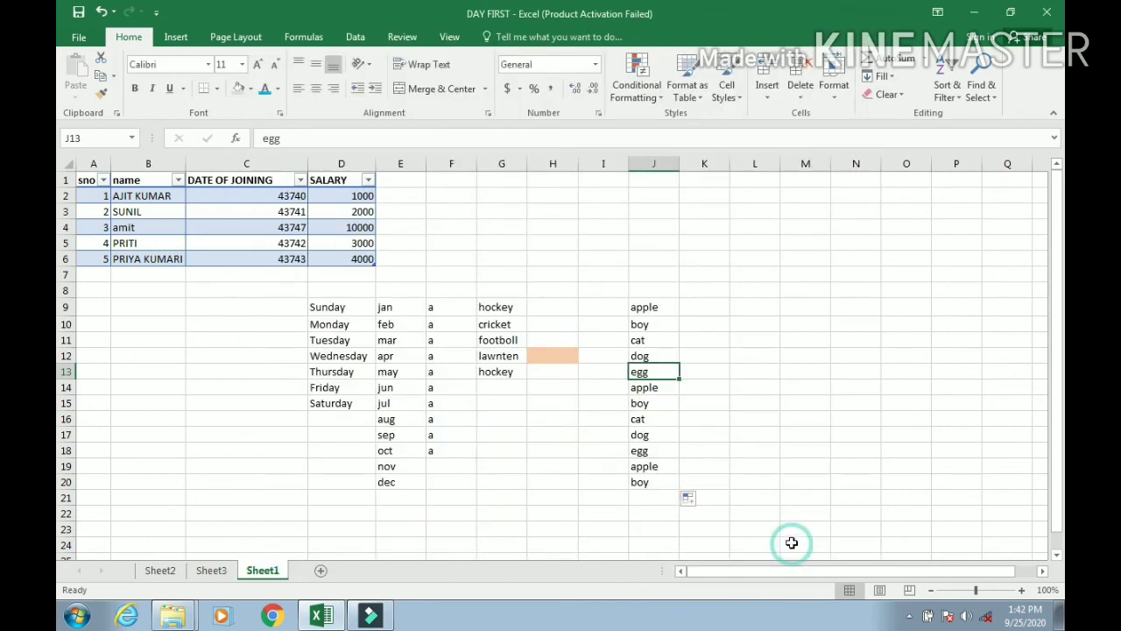
- Enter apple in cell M9 and autofill it down to M18
left_click(797, 307)
type("a")
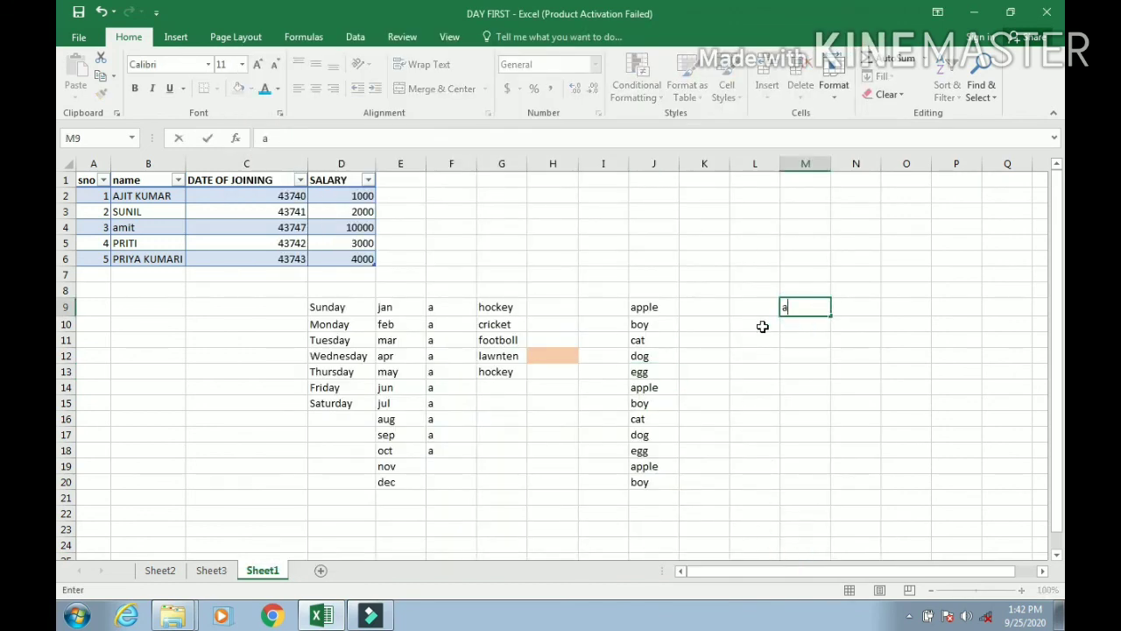
type("pple")
left_click(753, 394)
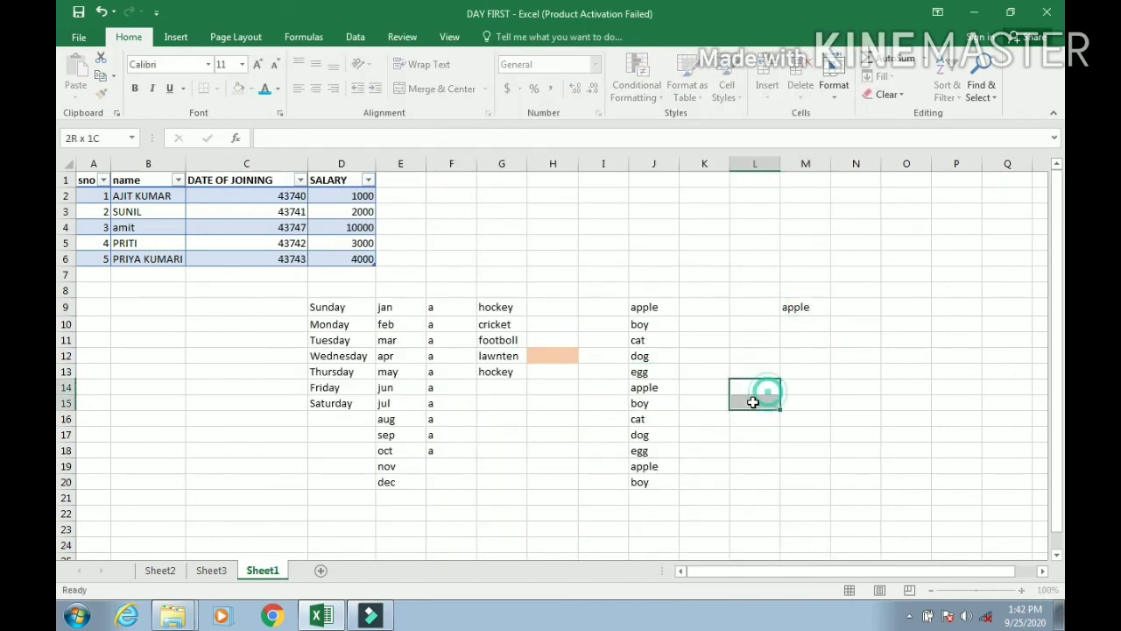
left_click(806, 314)
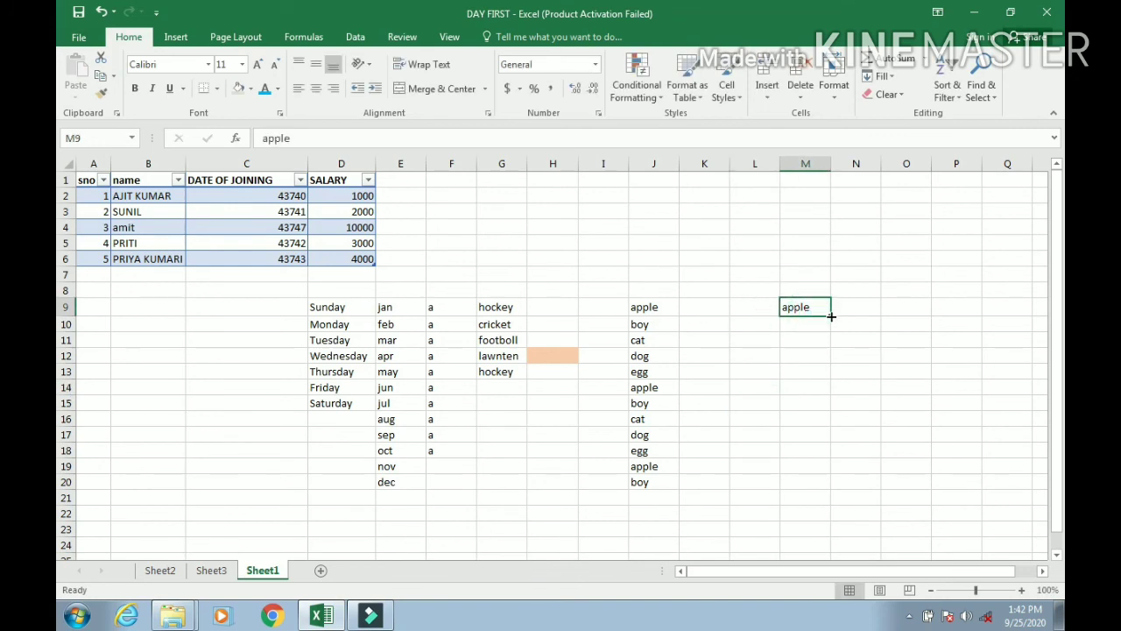
left_click_drag(832, 314, 829, 456)
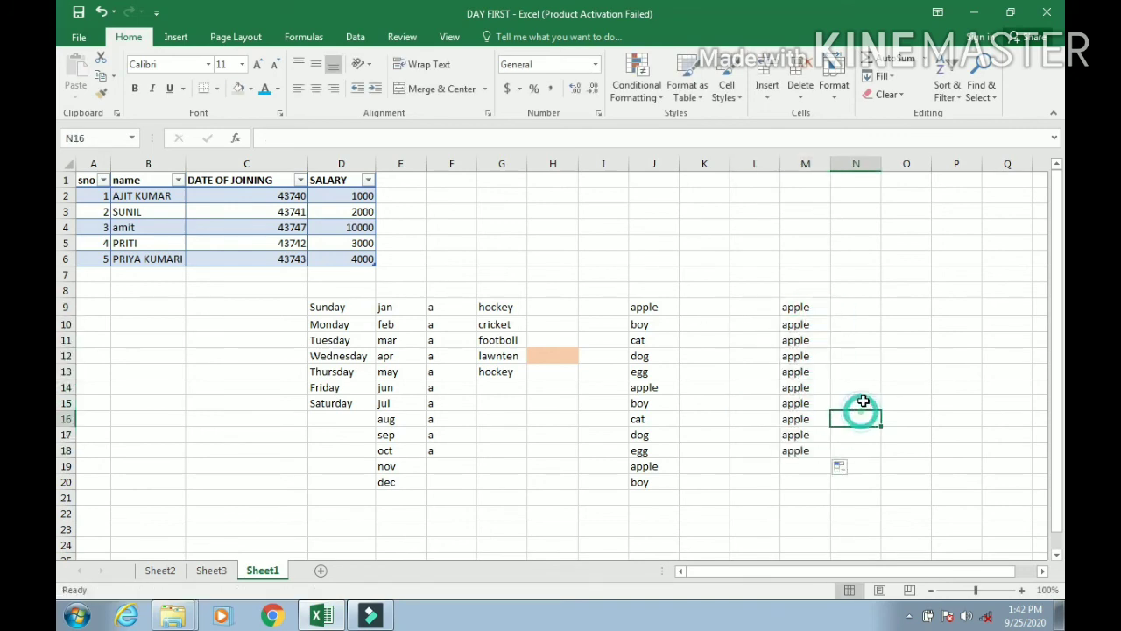
left_click(875, 320)
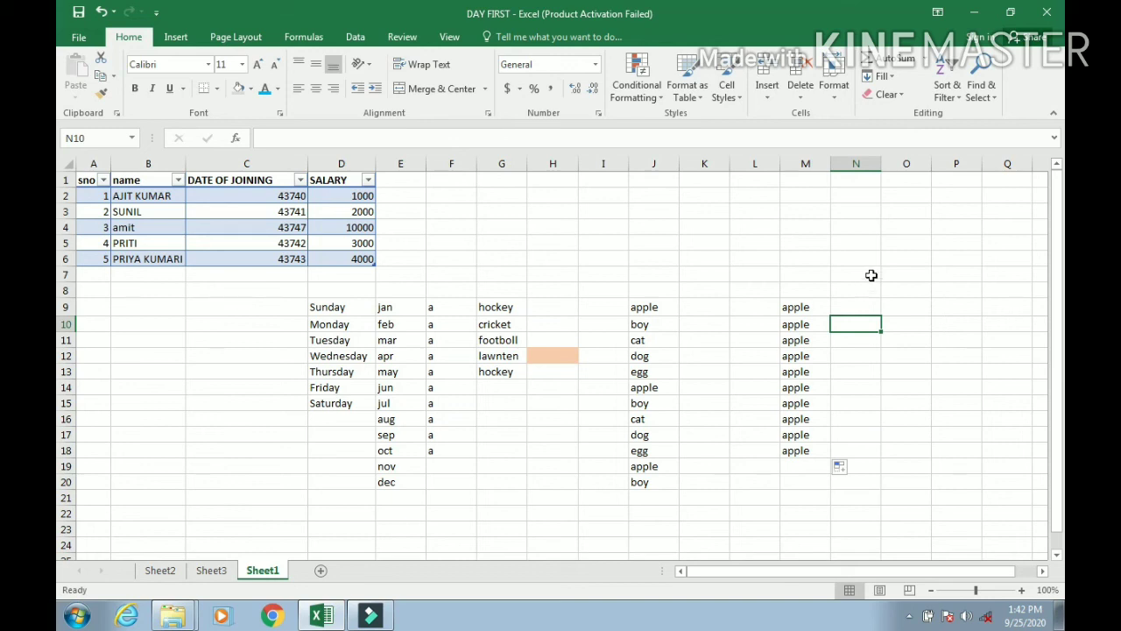
- On Sheet3, copy the formatting of the amounts in D2:D4 onto cells F3:F5 with Format Painter
left_click(235, 450)
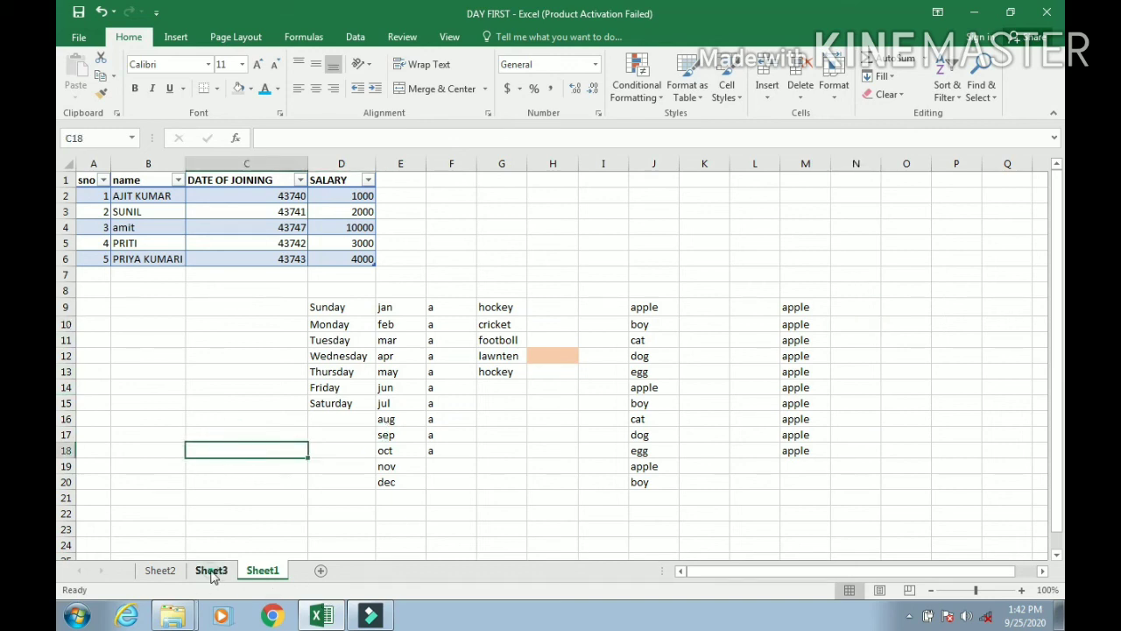
left_click(212, 573)
left_click(359, 258)
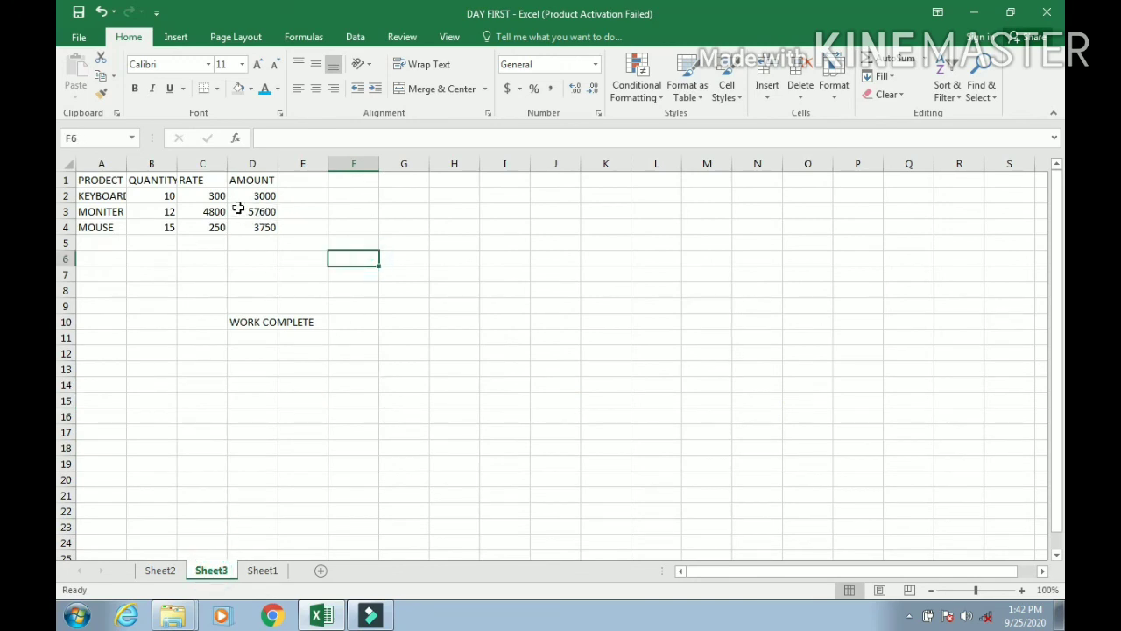
left_click_drag(253, 195, 254, 230)
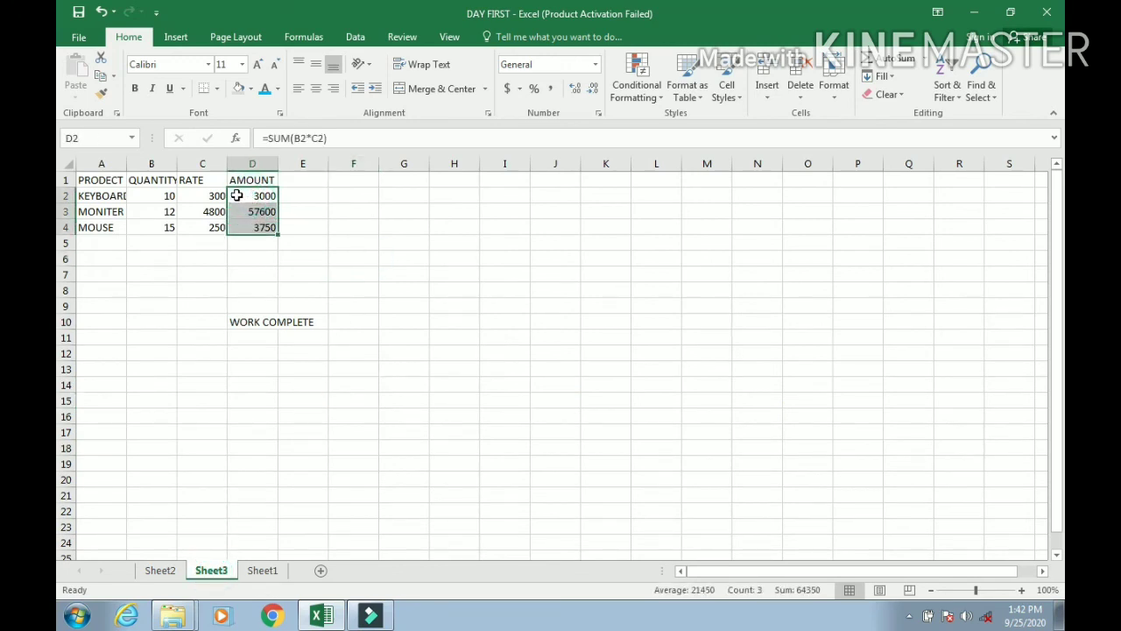
left_click(100, 97)
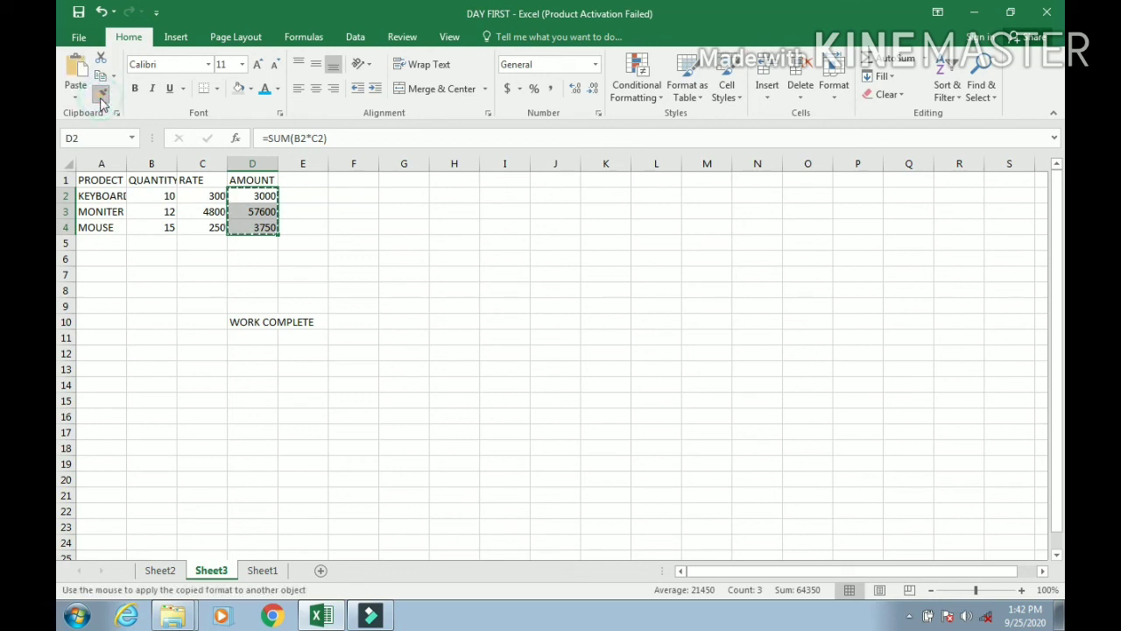
left_click(371, 215)
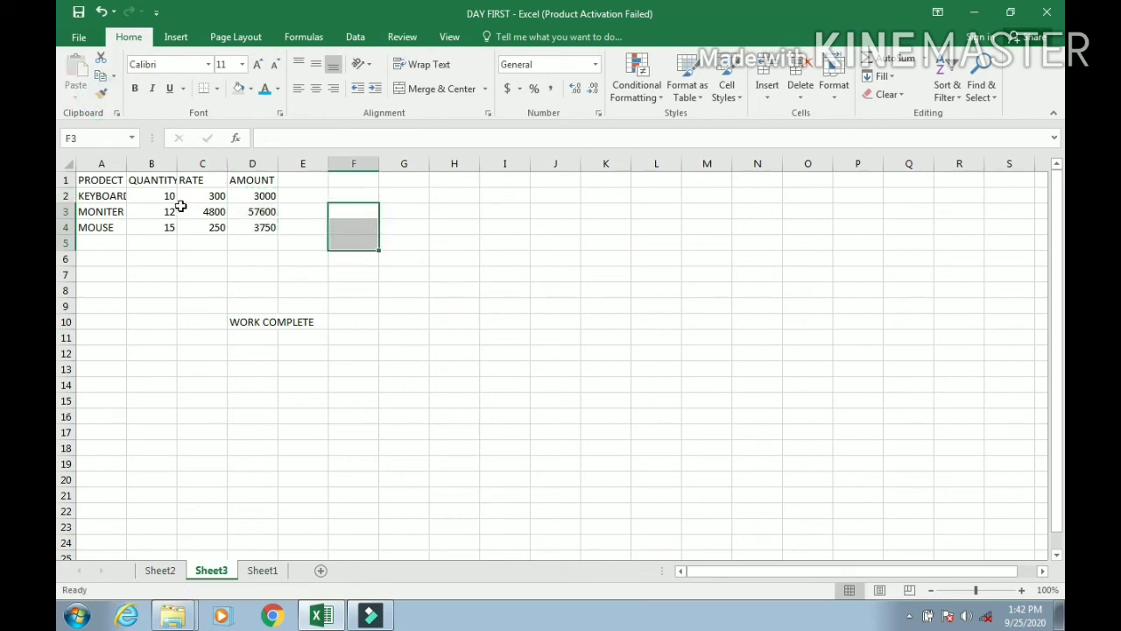
- Copy the formatting of the rates in C2:C4 onto cells F3:F5 with Format Painter
left_click_drag(258, 196, 257, 242)
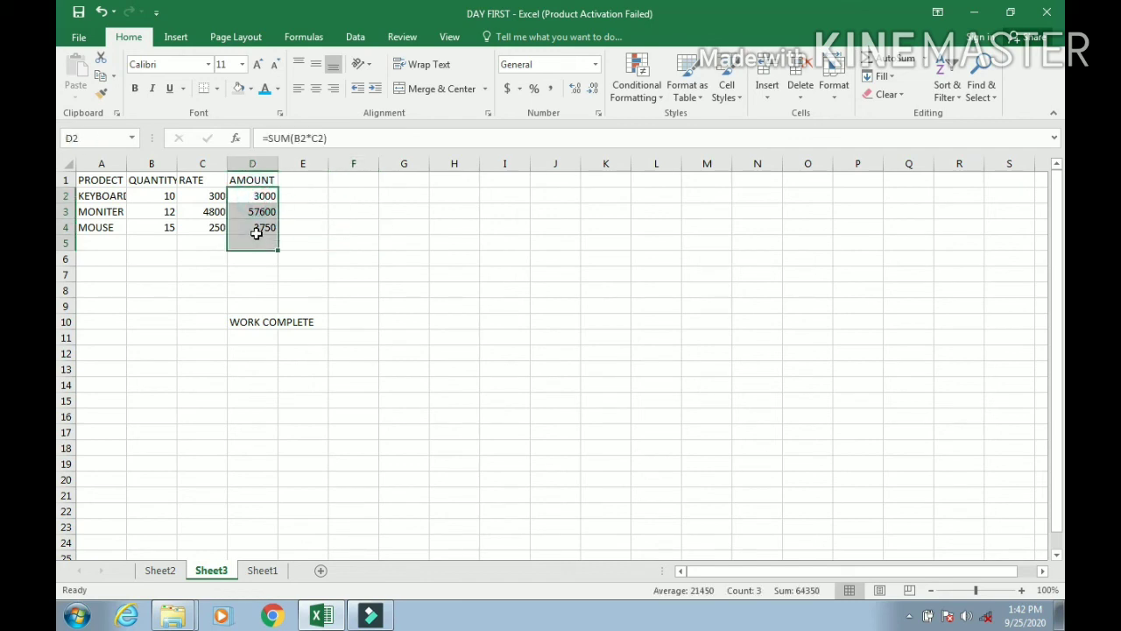
left_click_drag(258, 191, 262, 219)
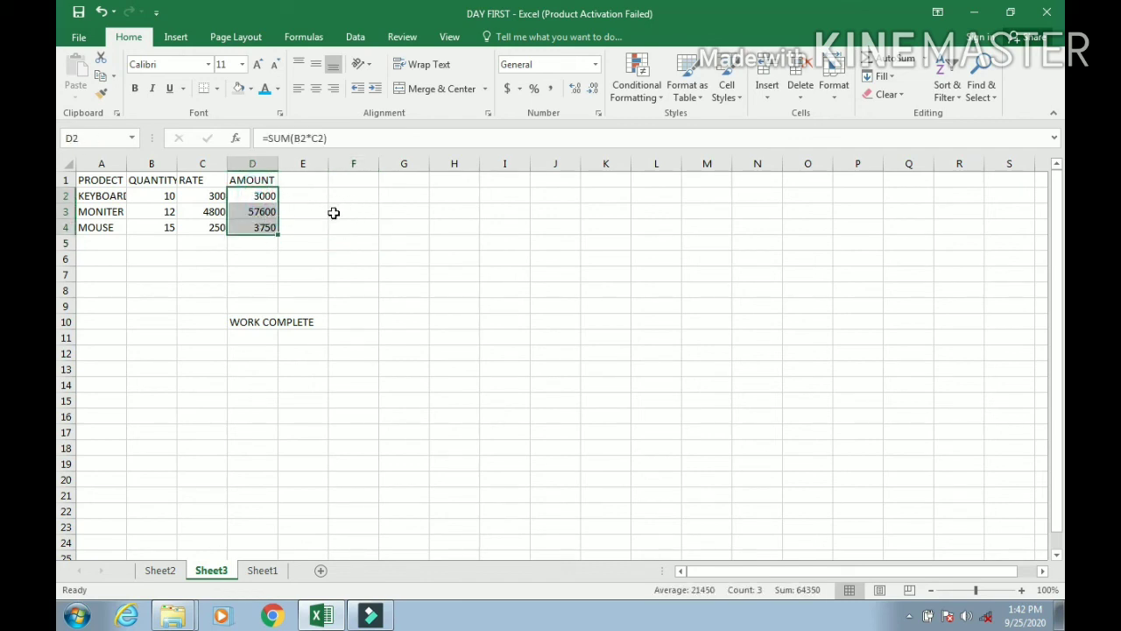
left_click(300, 260)
left_click_drag(191, 196, 190, 218)
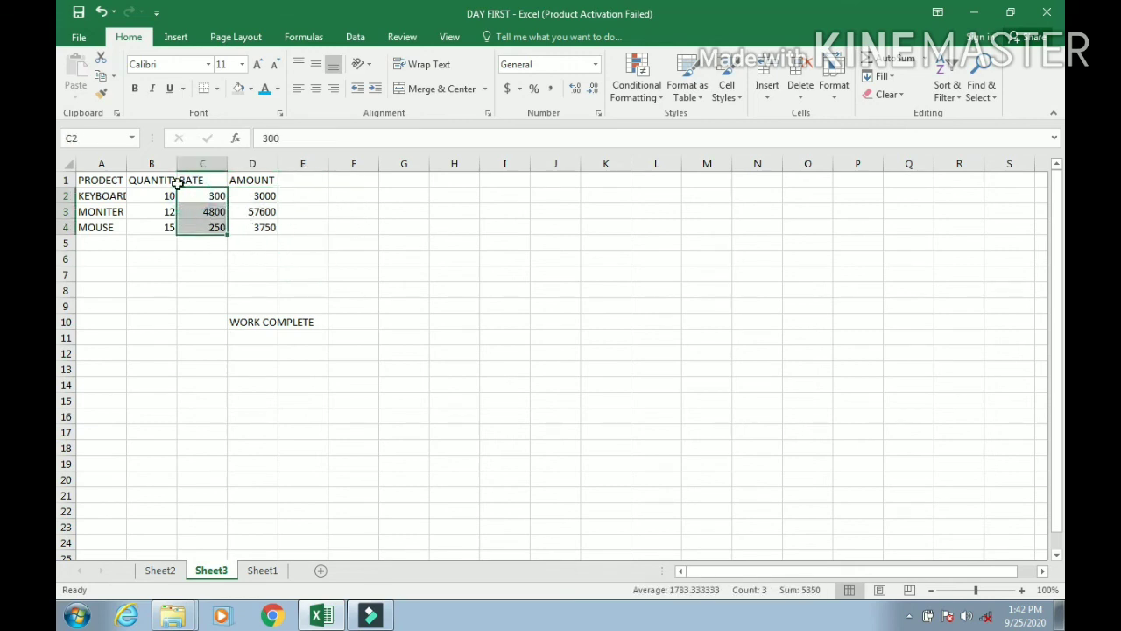
left_click(103, 97)
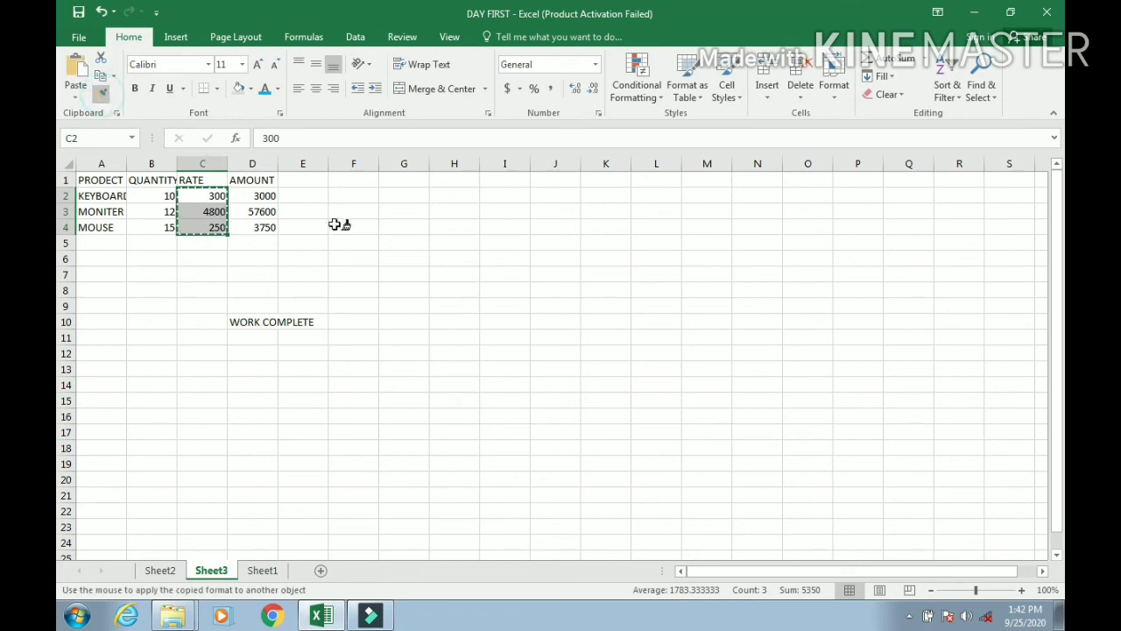
left_click(351, 216)
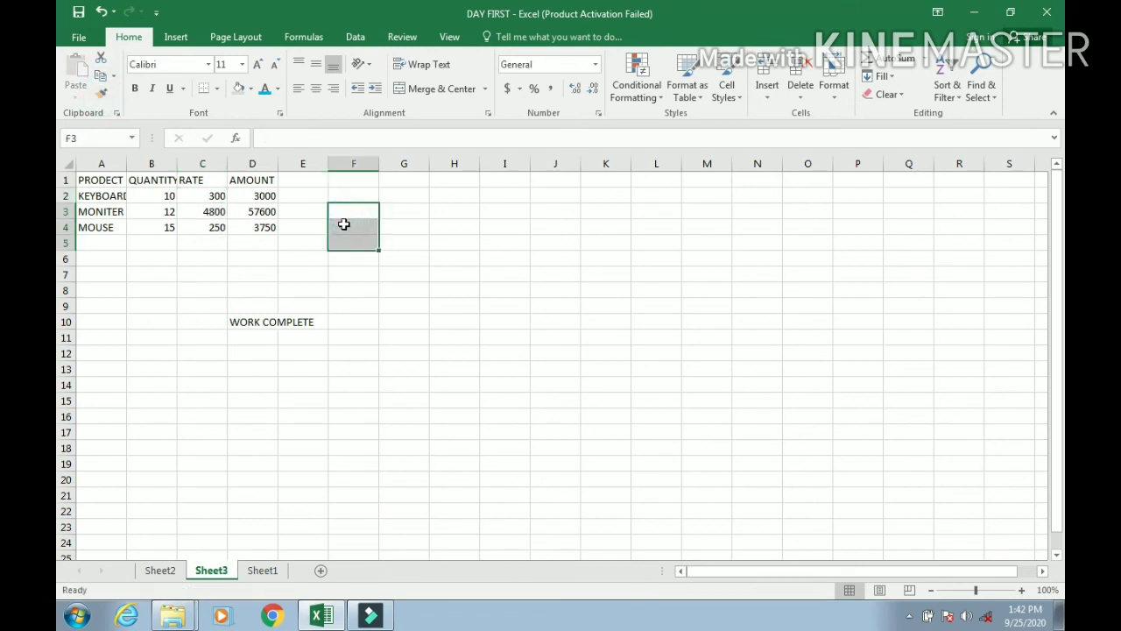
left_click(232, 276)
left_click(348, 265)
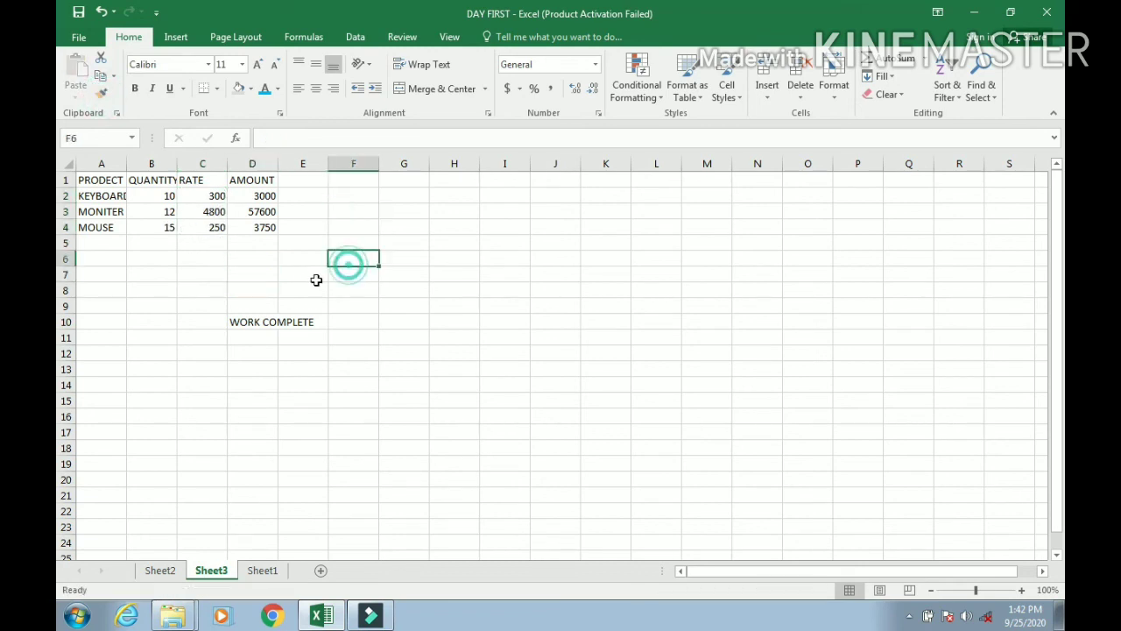
left_click(364, 216)
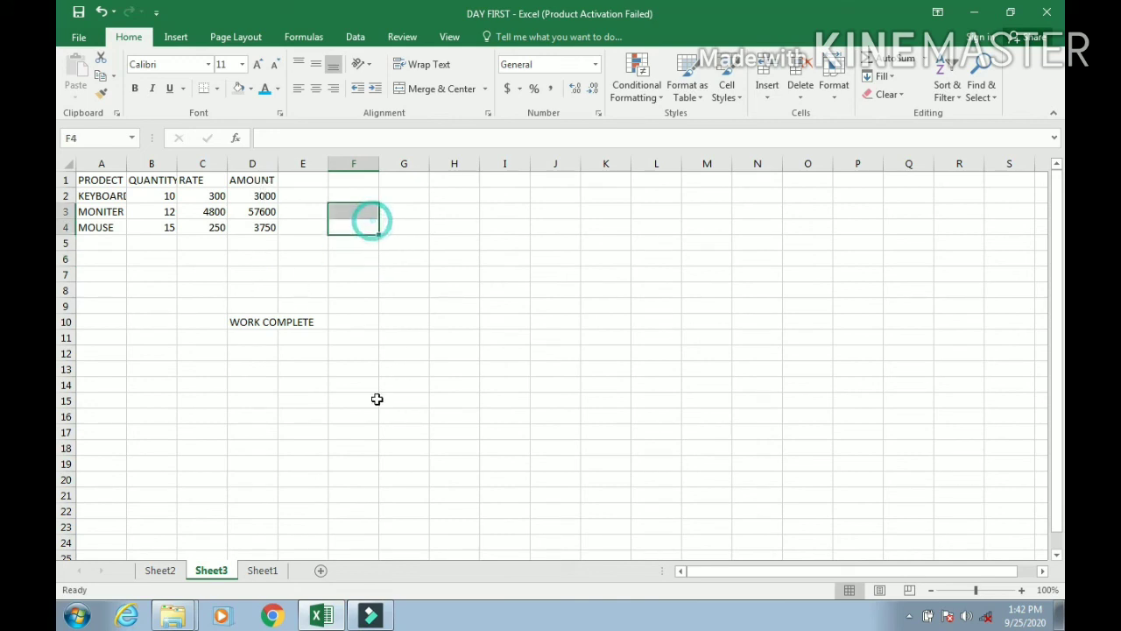
- On Sheet1, enter gcfdf, jkjng and jh in cells H41 to H43
left_click(263, 570)
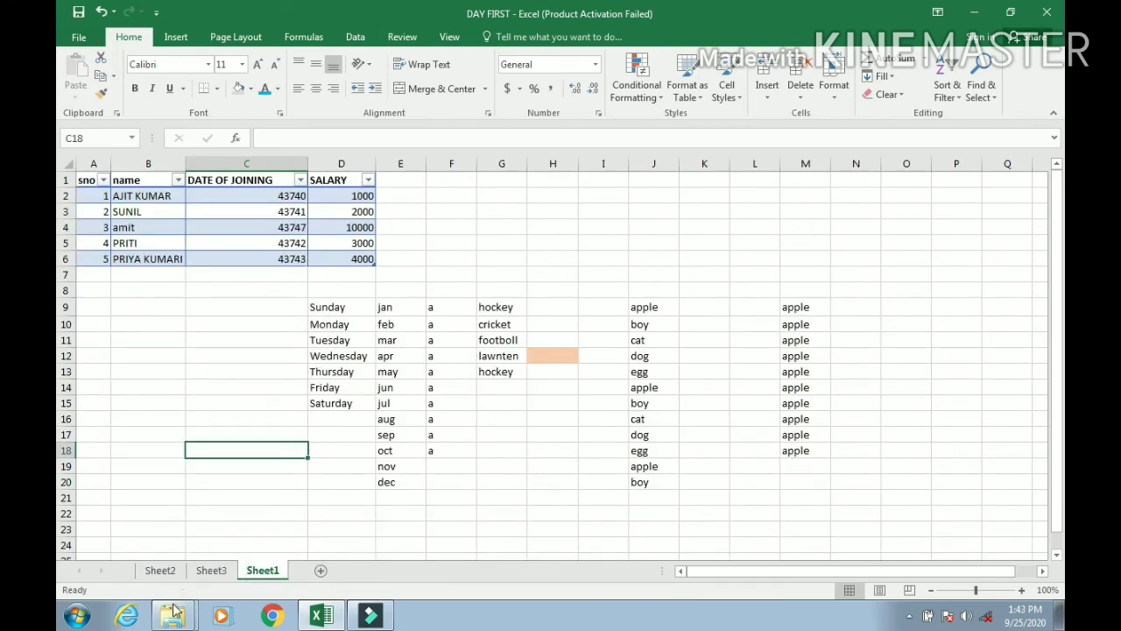
scroll(832, 330, "down", 2)
scroll(832, 331, "down", 8)
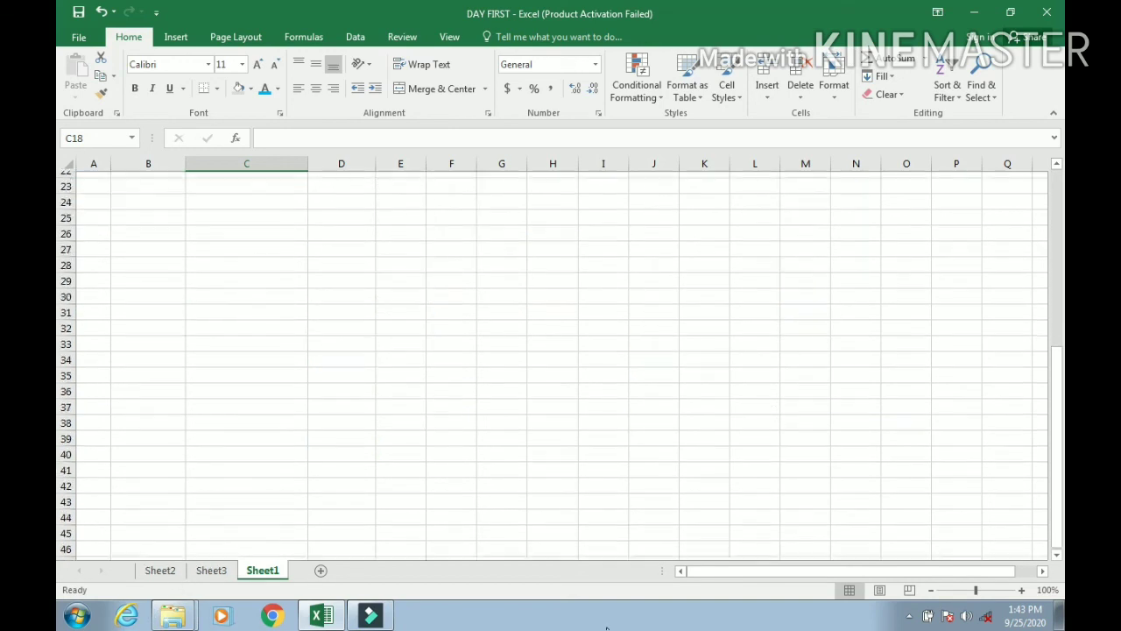
left_click(474, 354)
left_click_drag(478, 318, 477, 335)
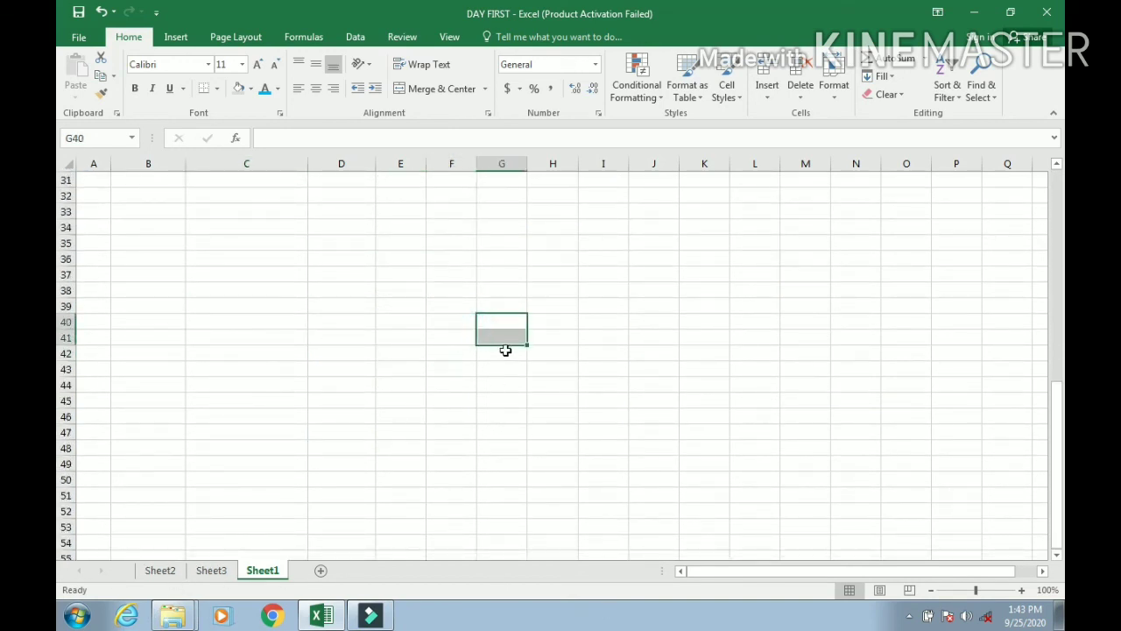
left_click(533, 336)
type("gcfdf")
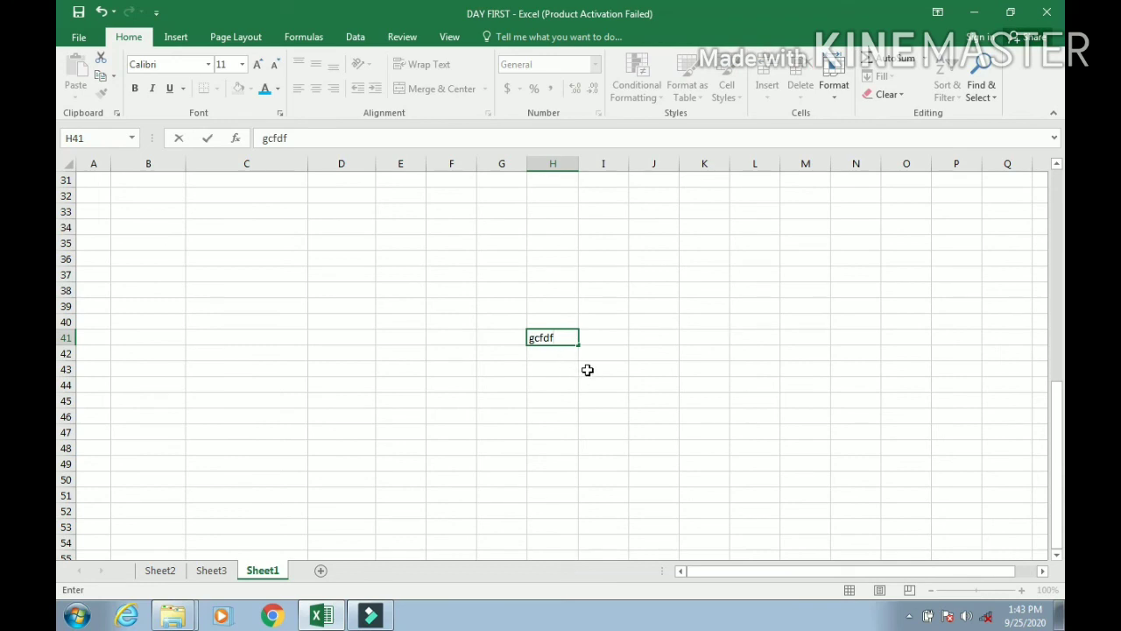
key("Return")
type("jkjng")
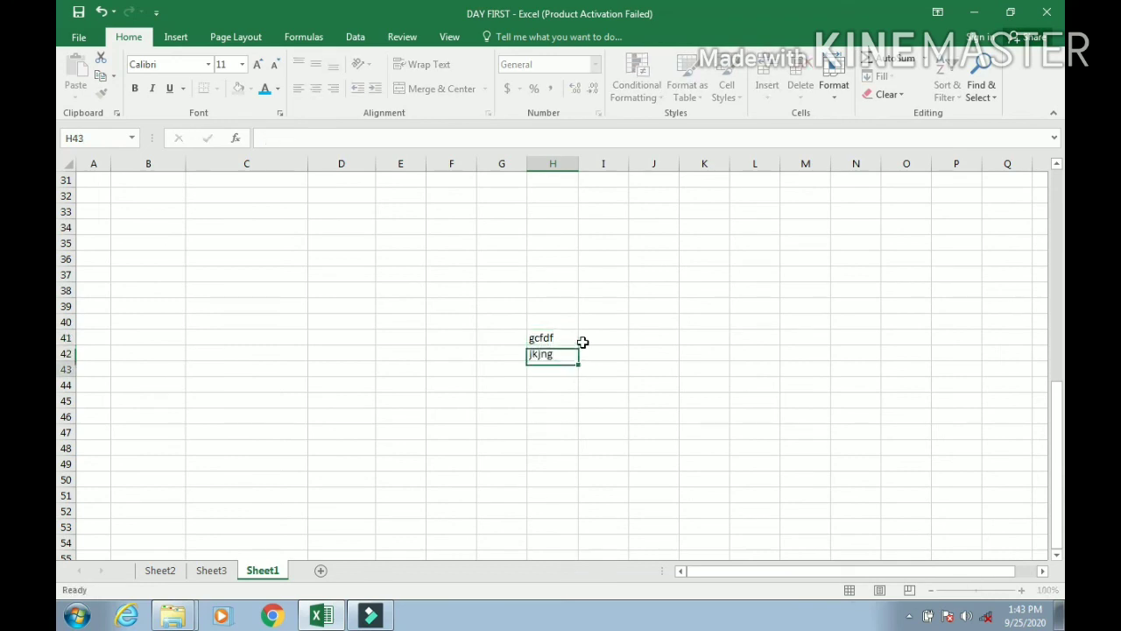
key("Return")
type("jh")
key("Return")
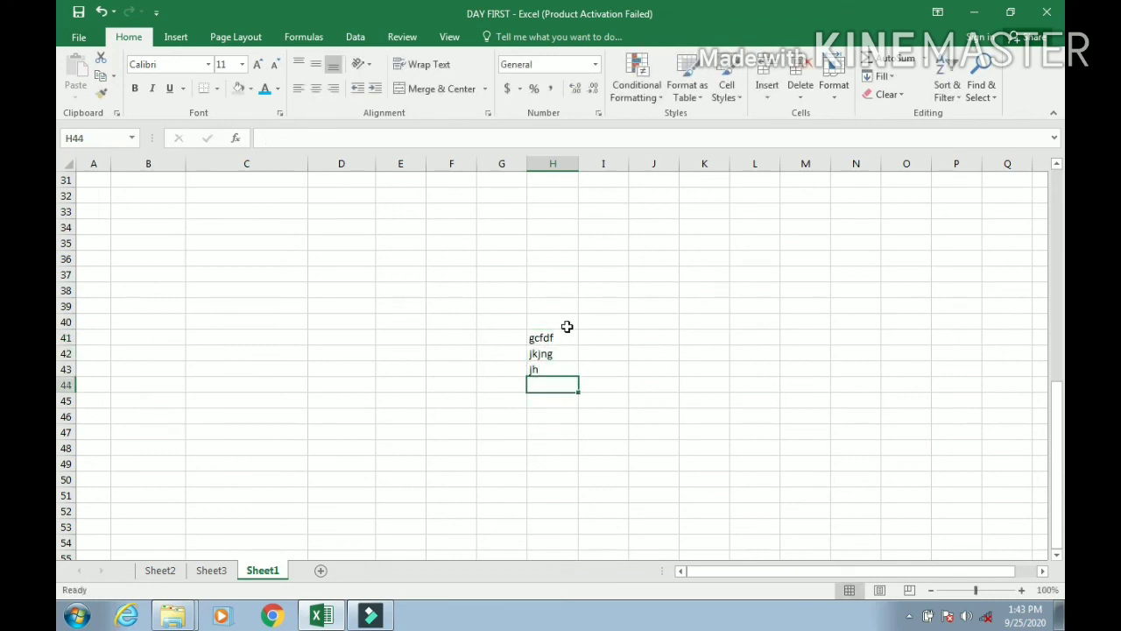
- Copy cells H41:H43 and paste them transposed into row 35, starting at cell C35
left_click_drag(567, 337, 555, 368)
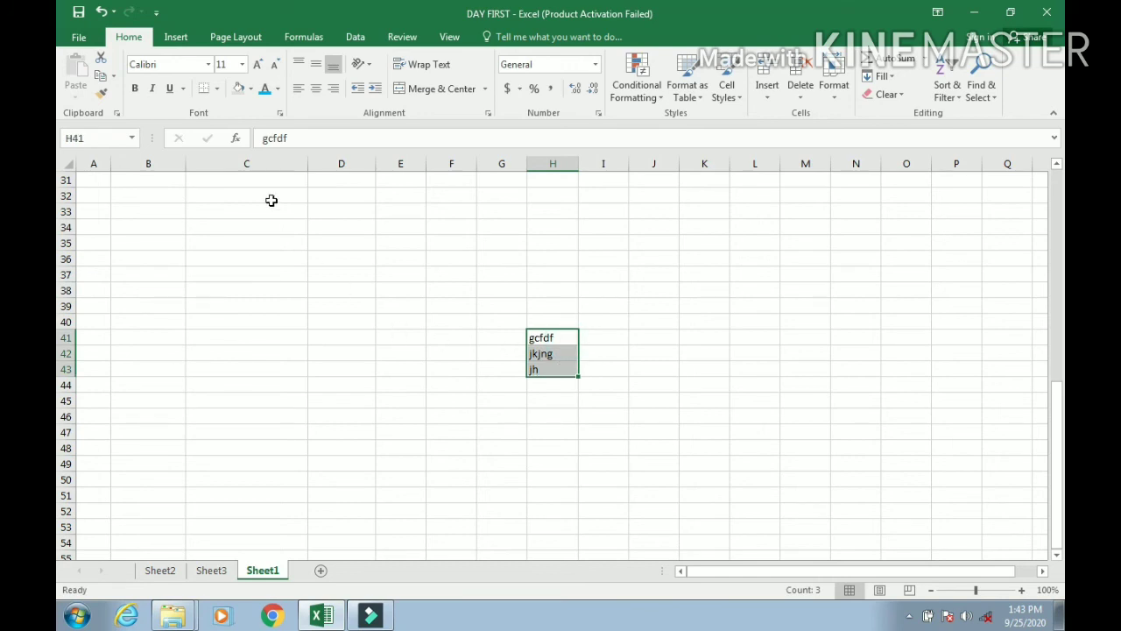
left_click(103, 92)
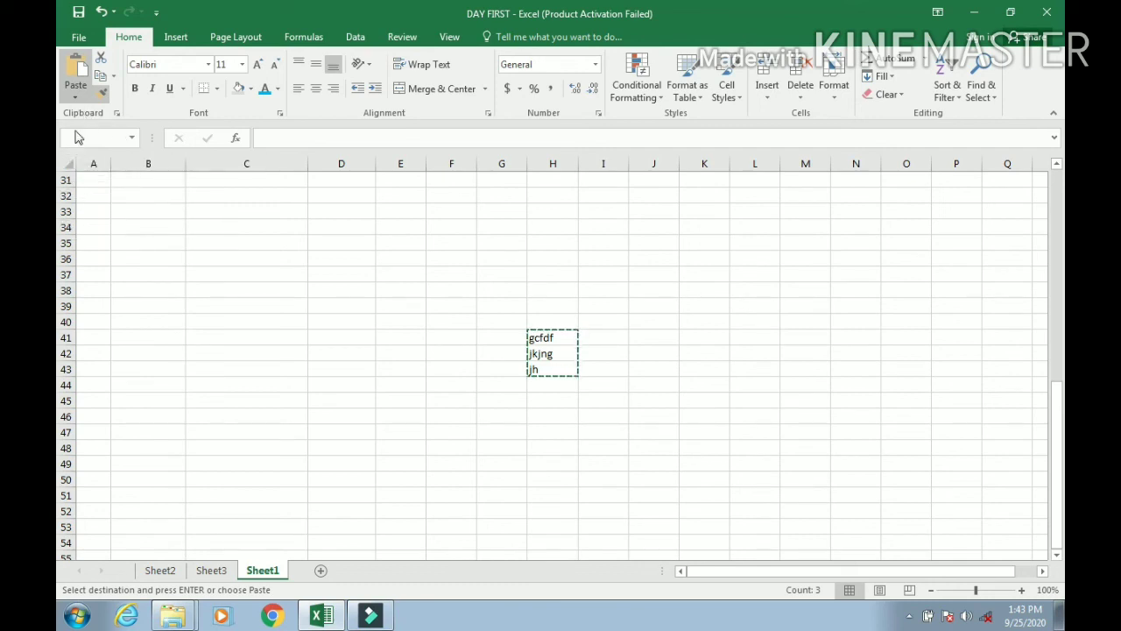
left_click(216, 241)
left_click(210, 242)
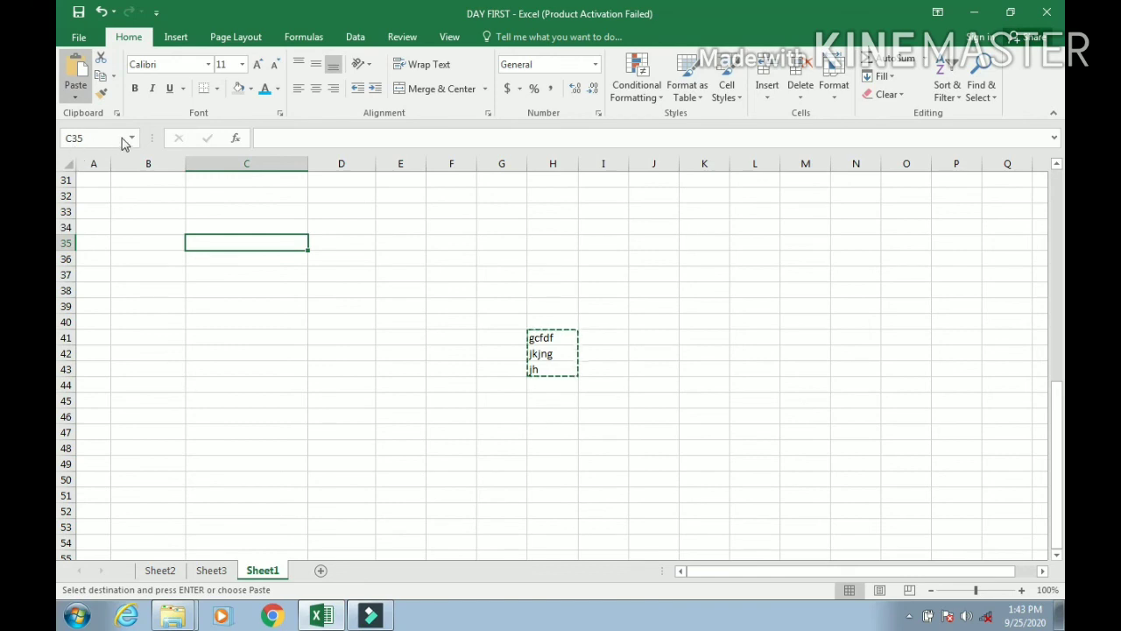
key("ctrl+v")
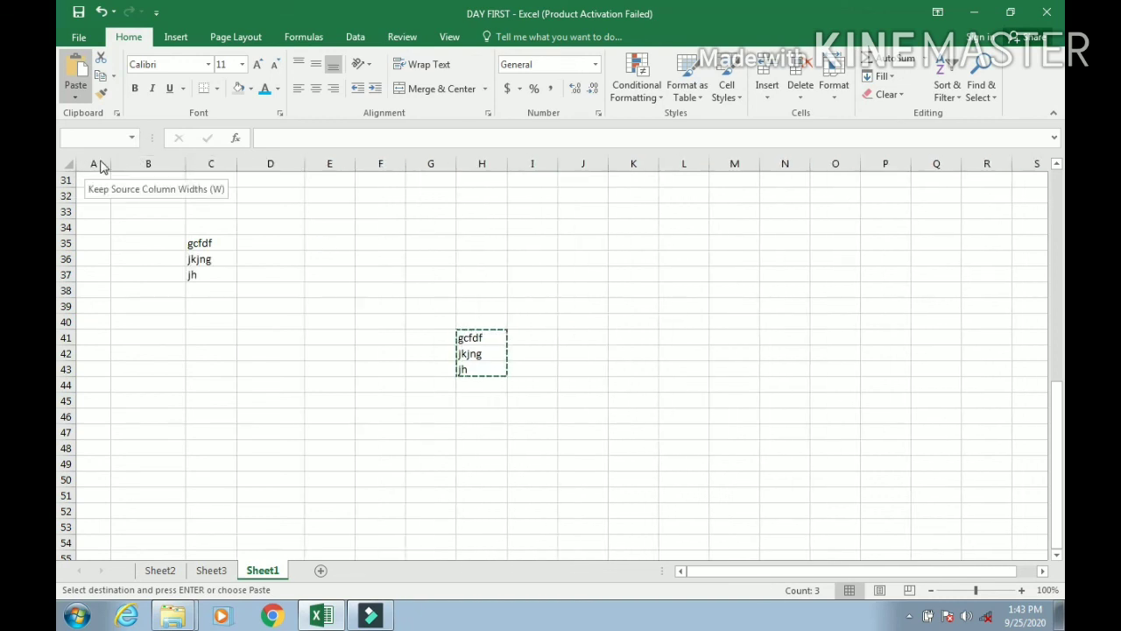
left_click(120, 163)
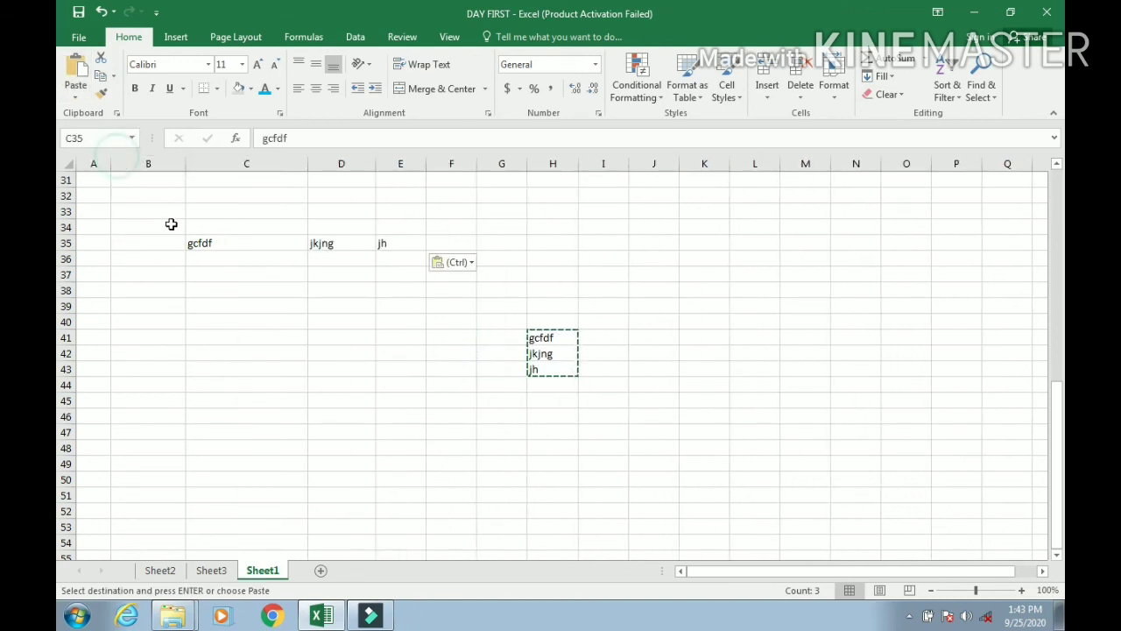
left_click(242, 277)
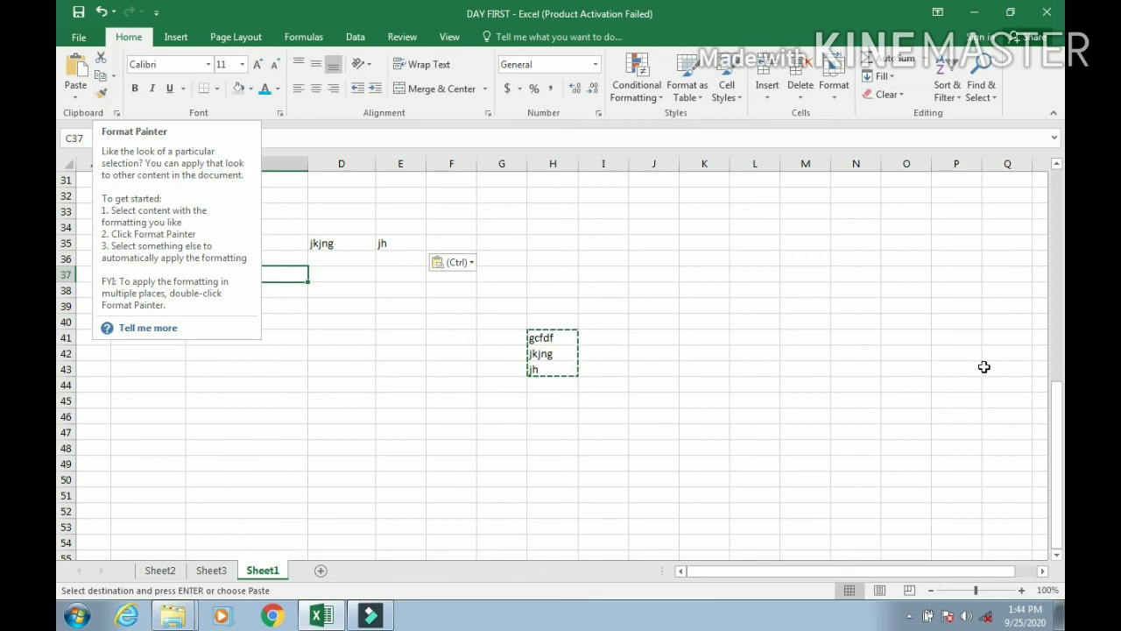
- Switch to Sheet2
left_click(916, 351)
left_click(157, 570)
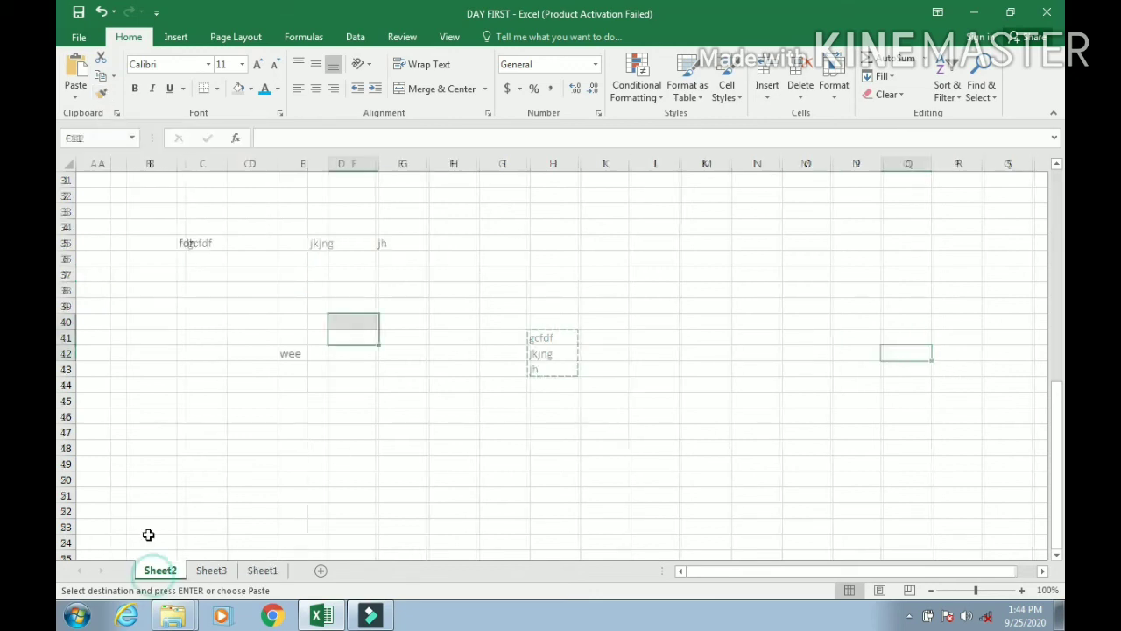